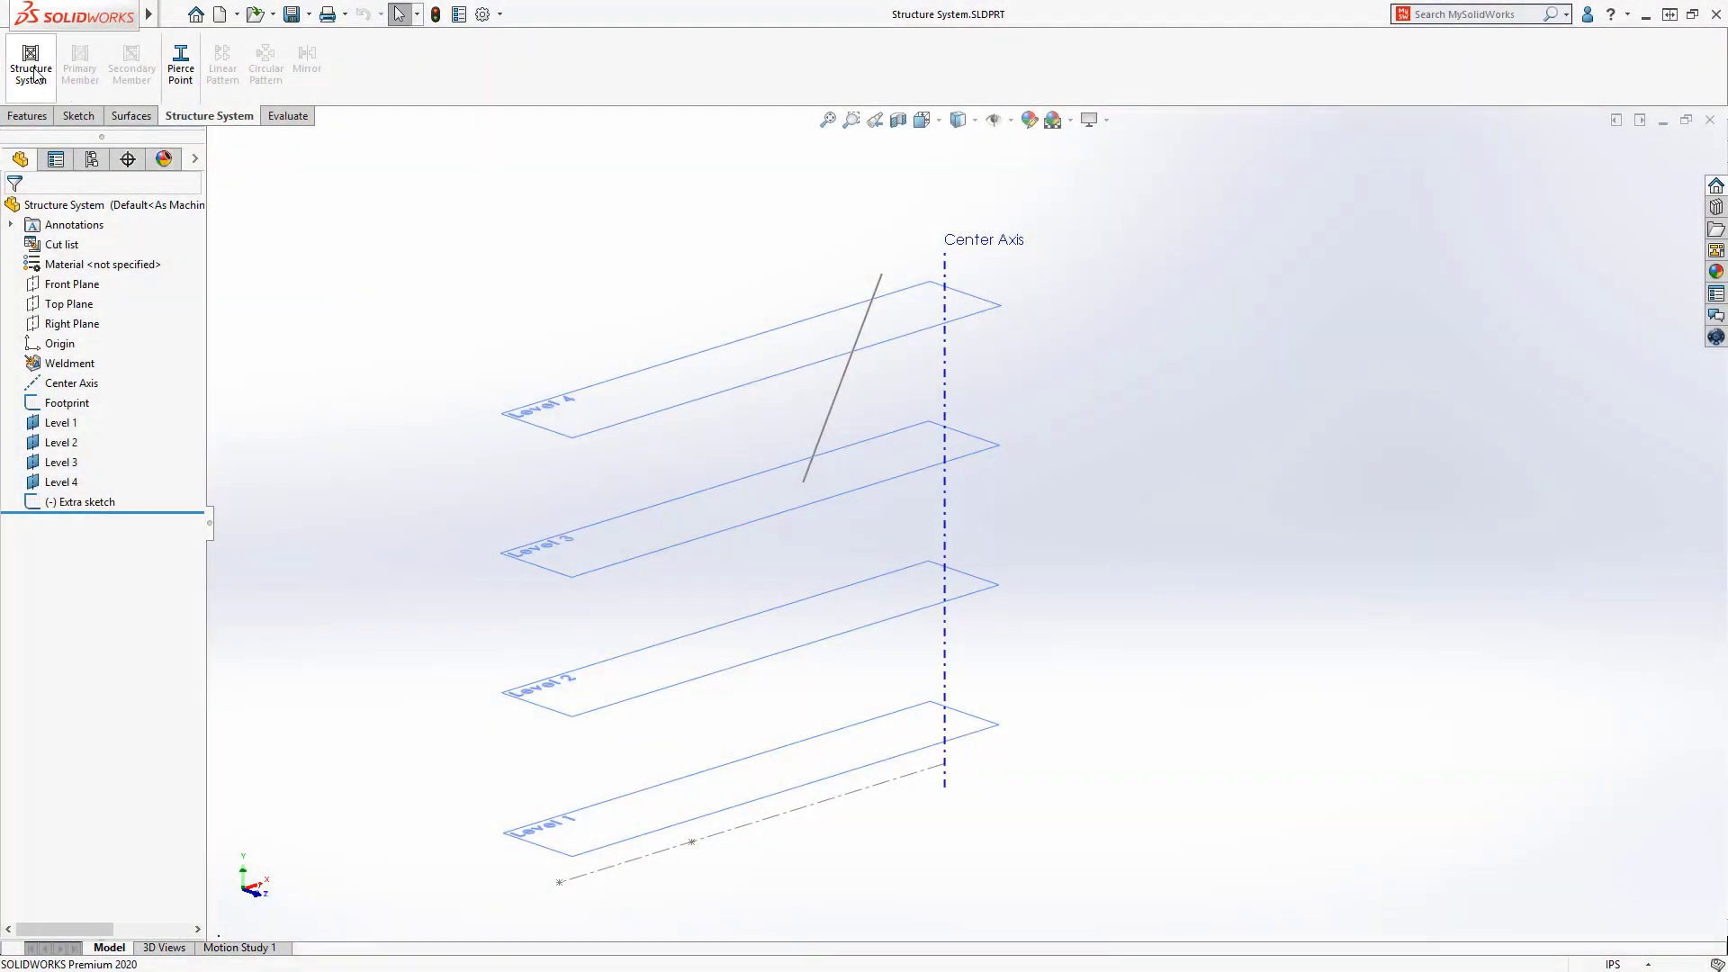
# Start a new structure system with a primary member whose end condition is Point.
pyautogui.click(33, 71)
pyautogui.click(81, 61)
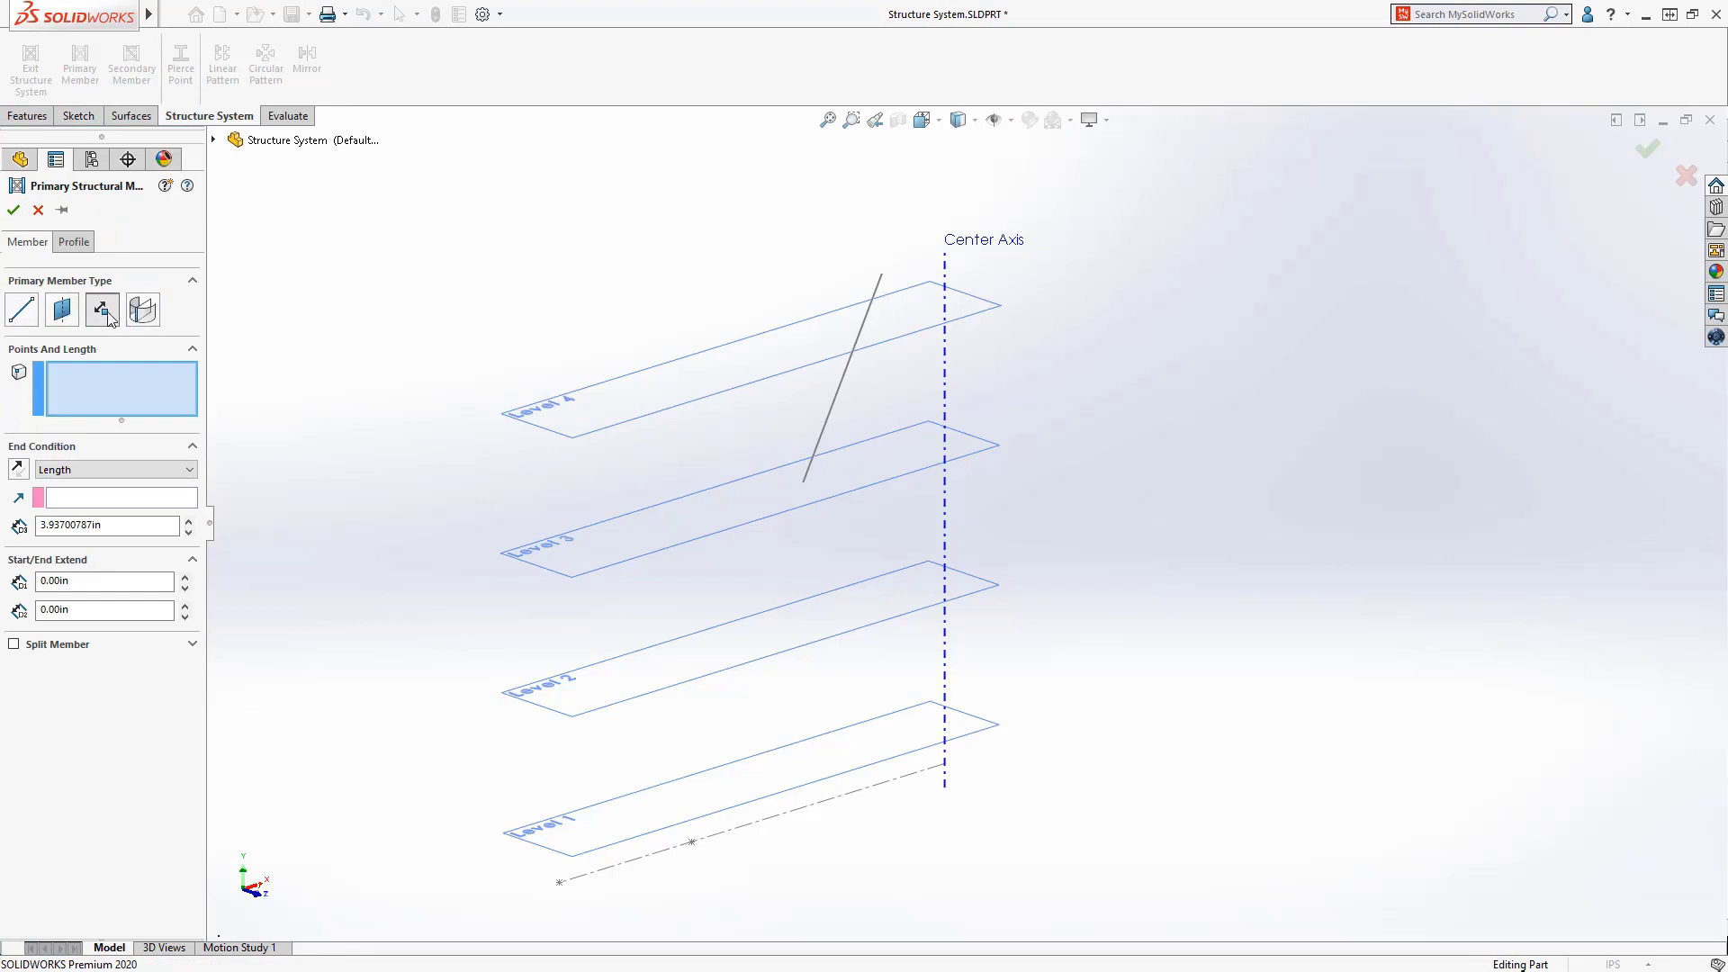
pyautogui.click(113, 470)
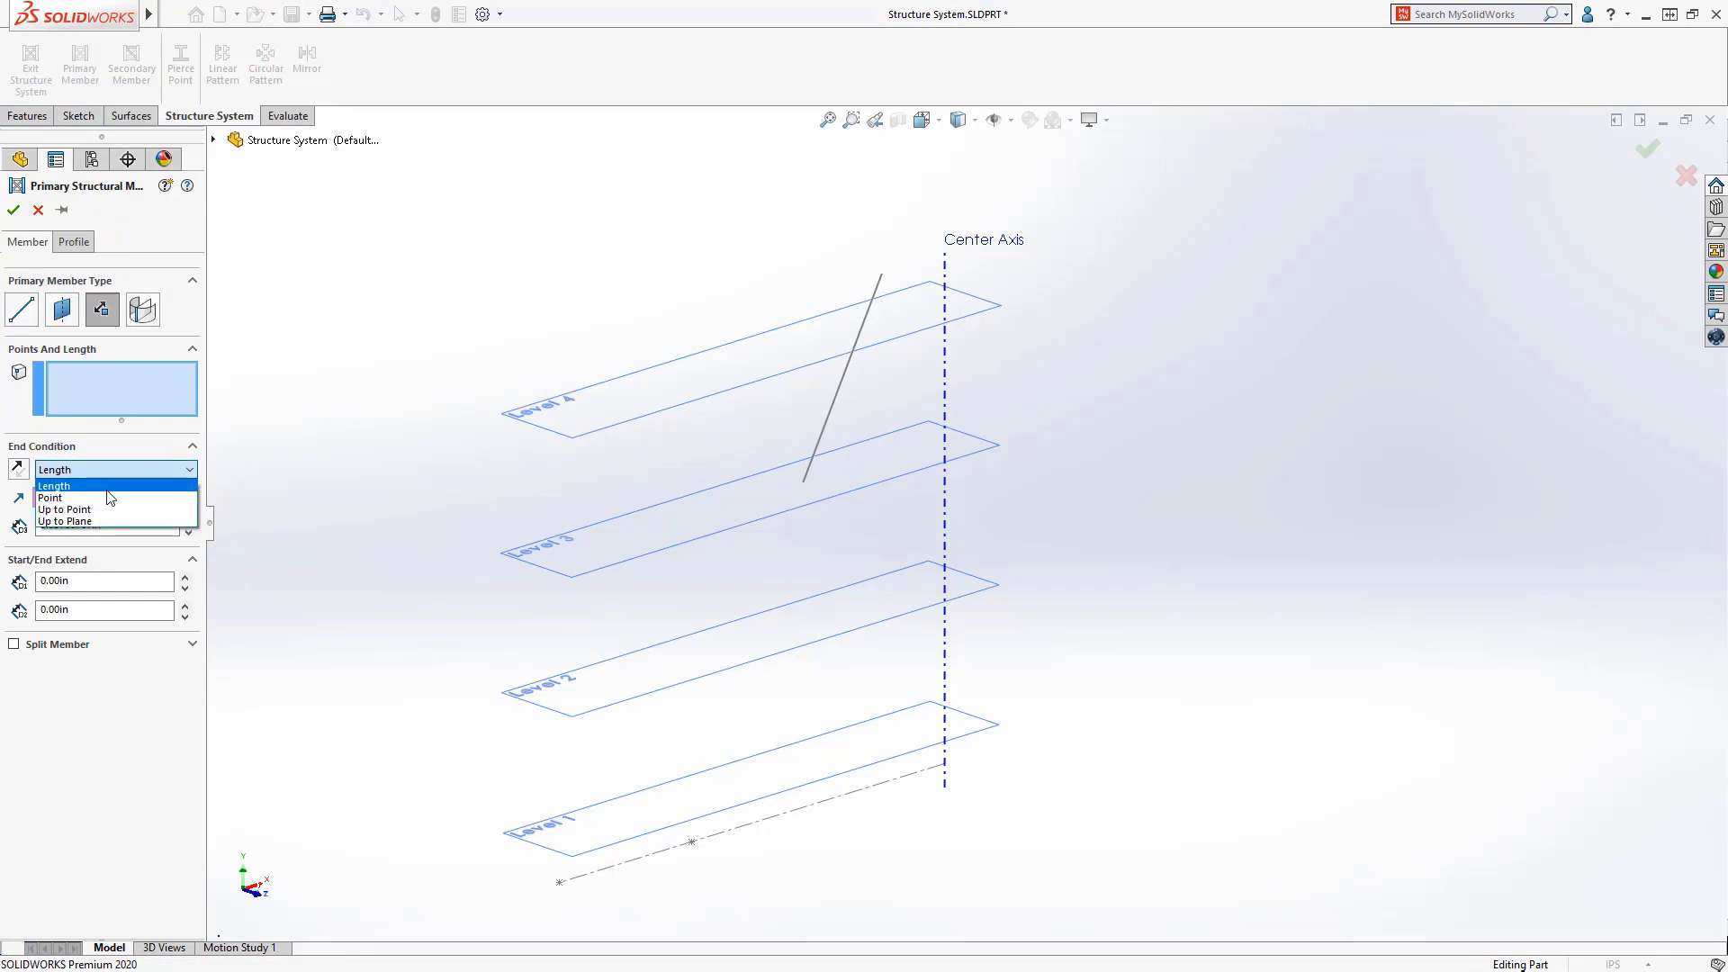
pyautogui.click(108, 498)
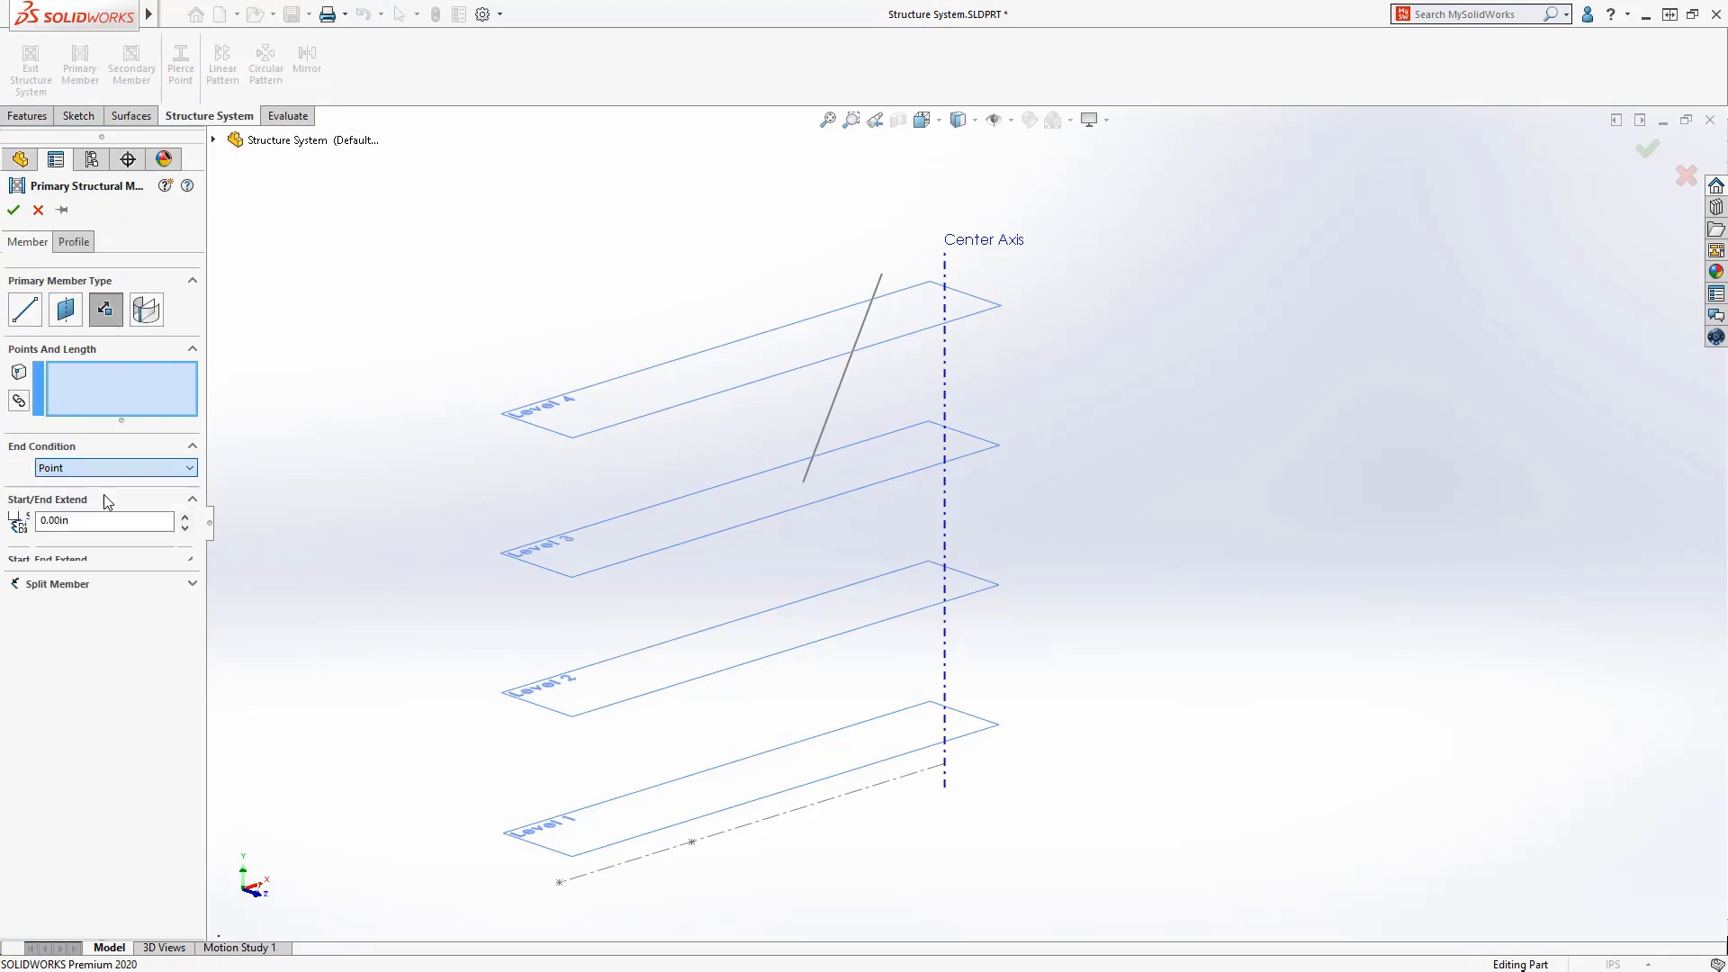
# Pick footprint Point2, Point1 and sketch Point7 as member points, then remove Point7 from the list.
pyautogui.click(19, 401)
pyautogui.click(559, 883)
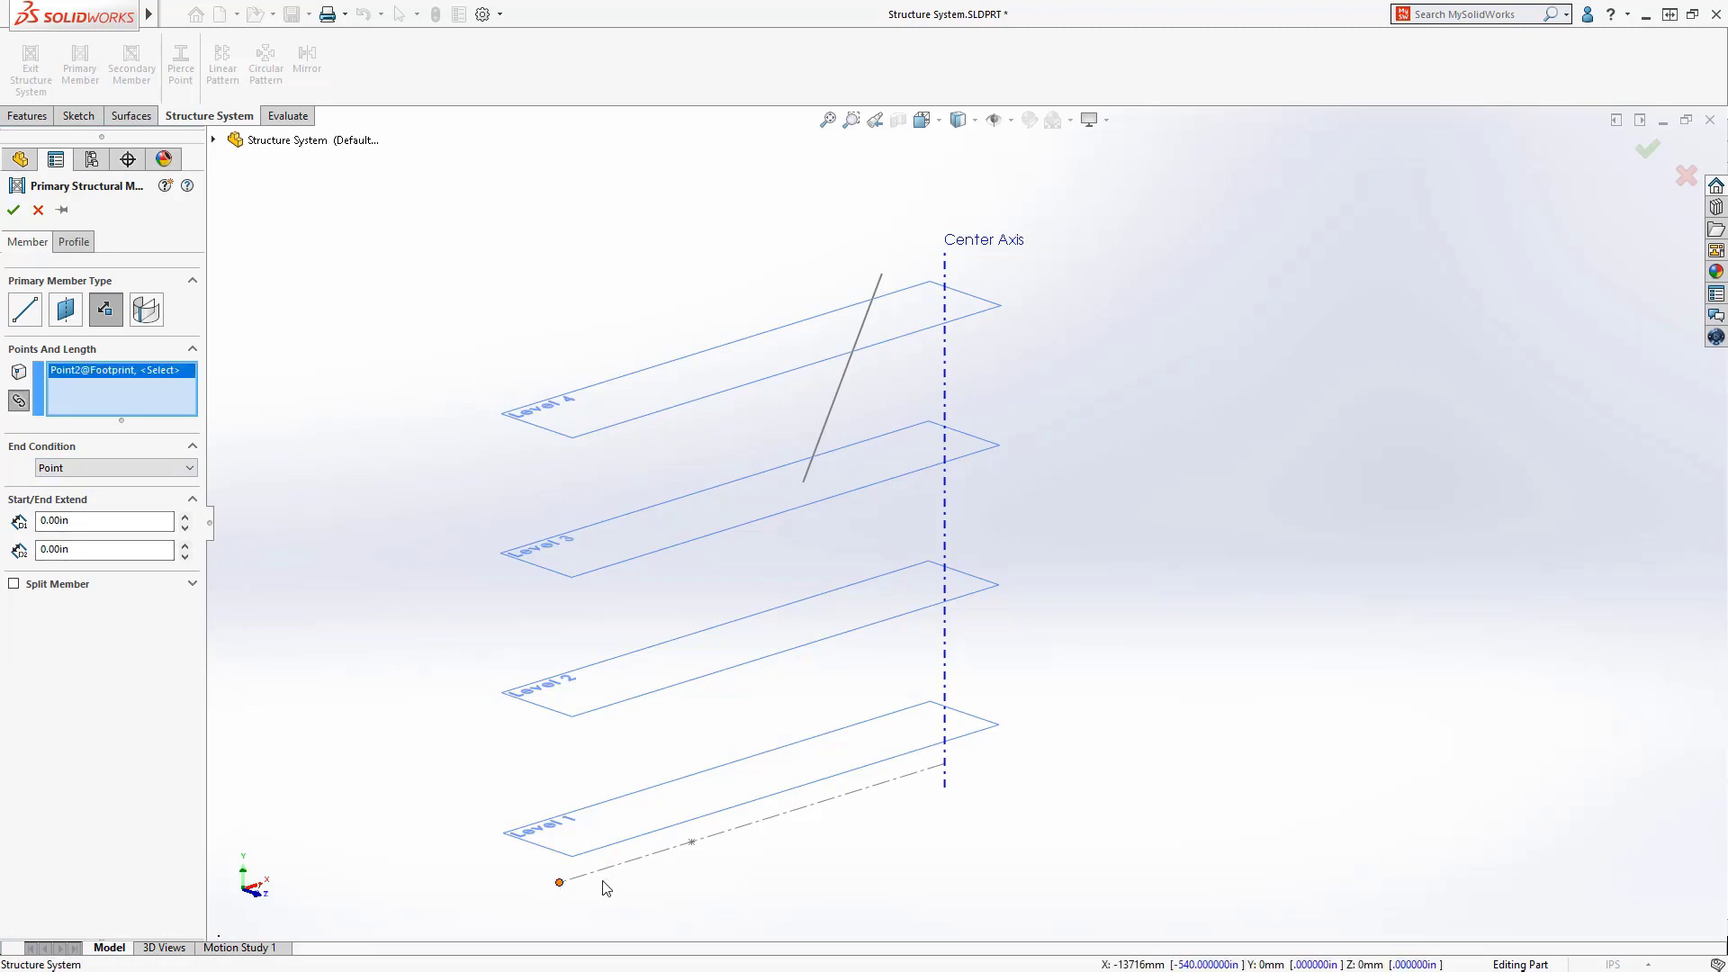
pyautogui.click(693, 844)
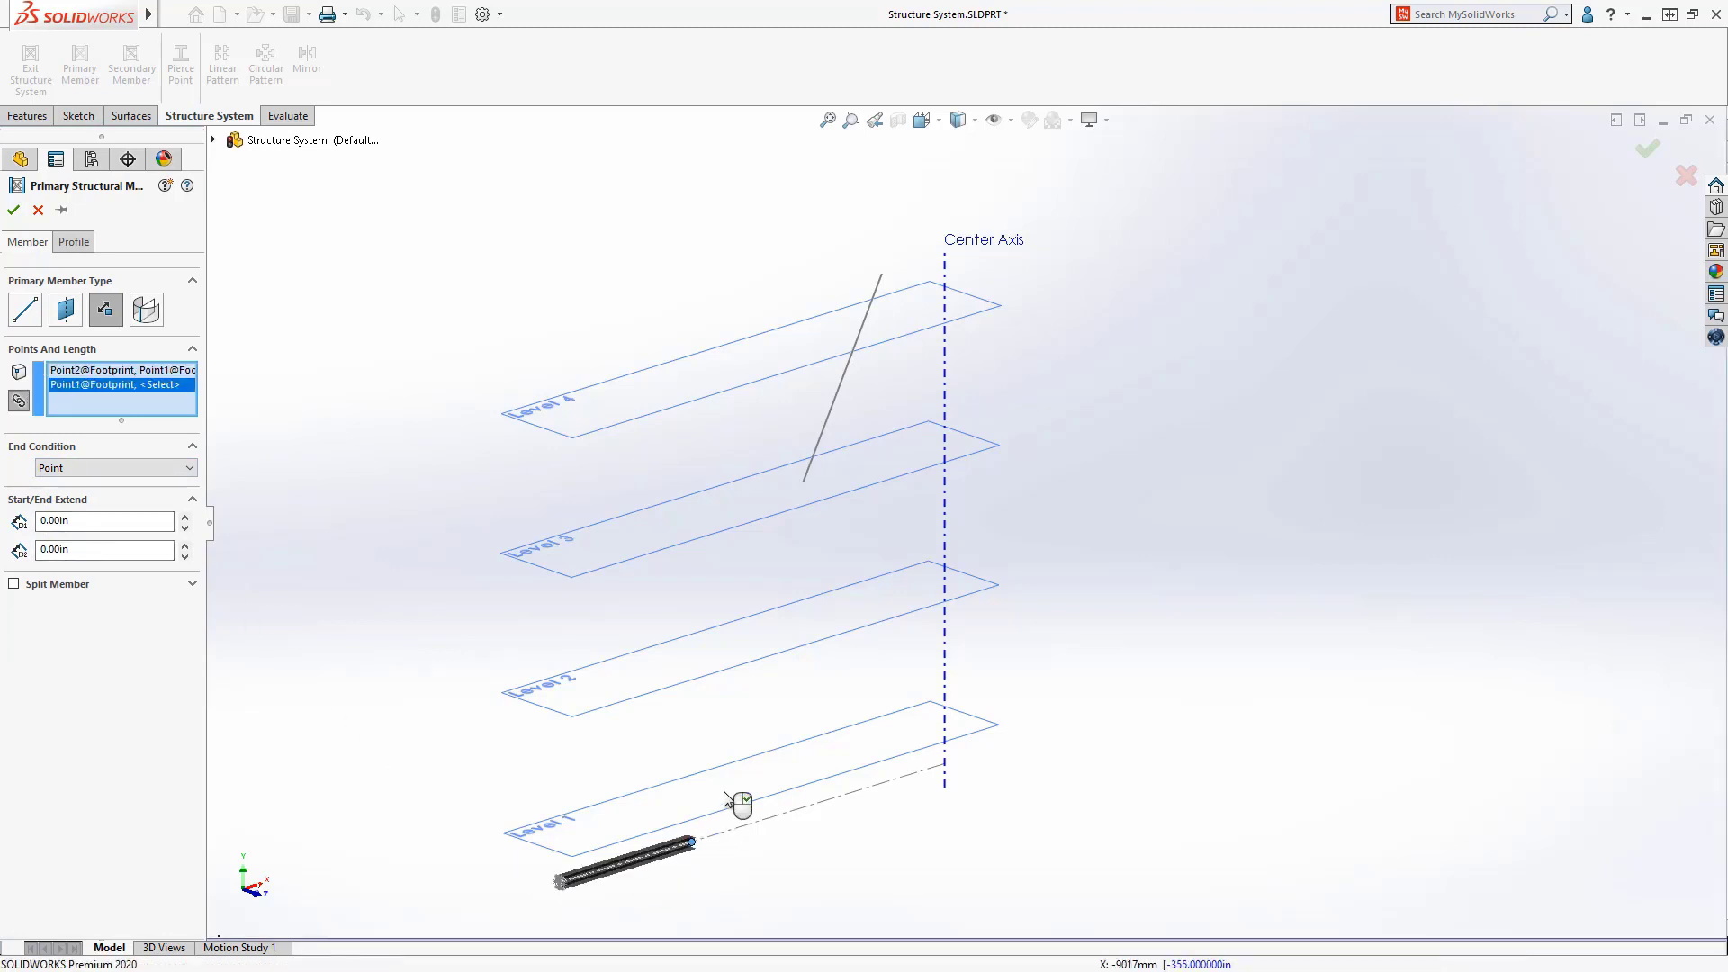
pyautogui.click(803, 484)
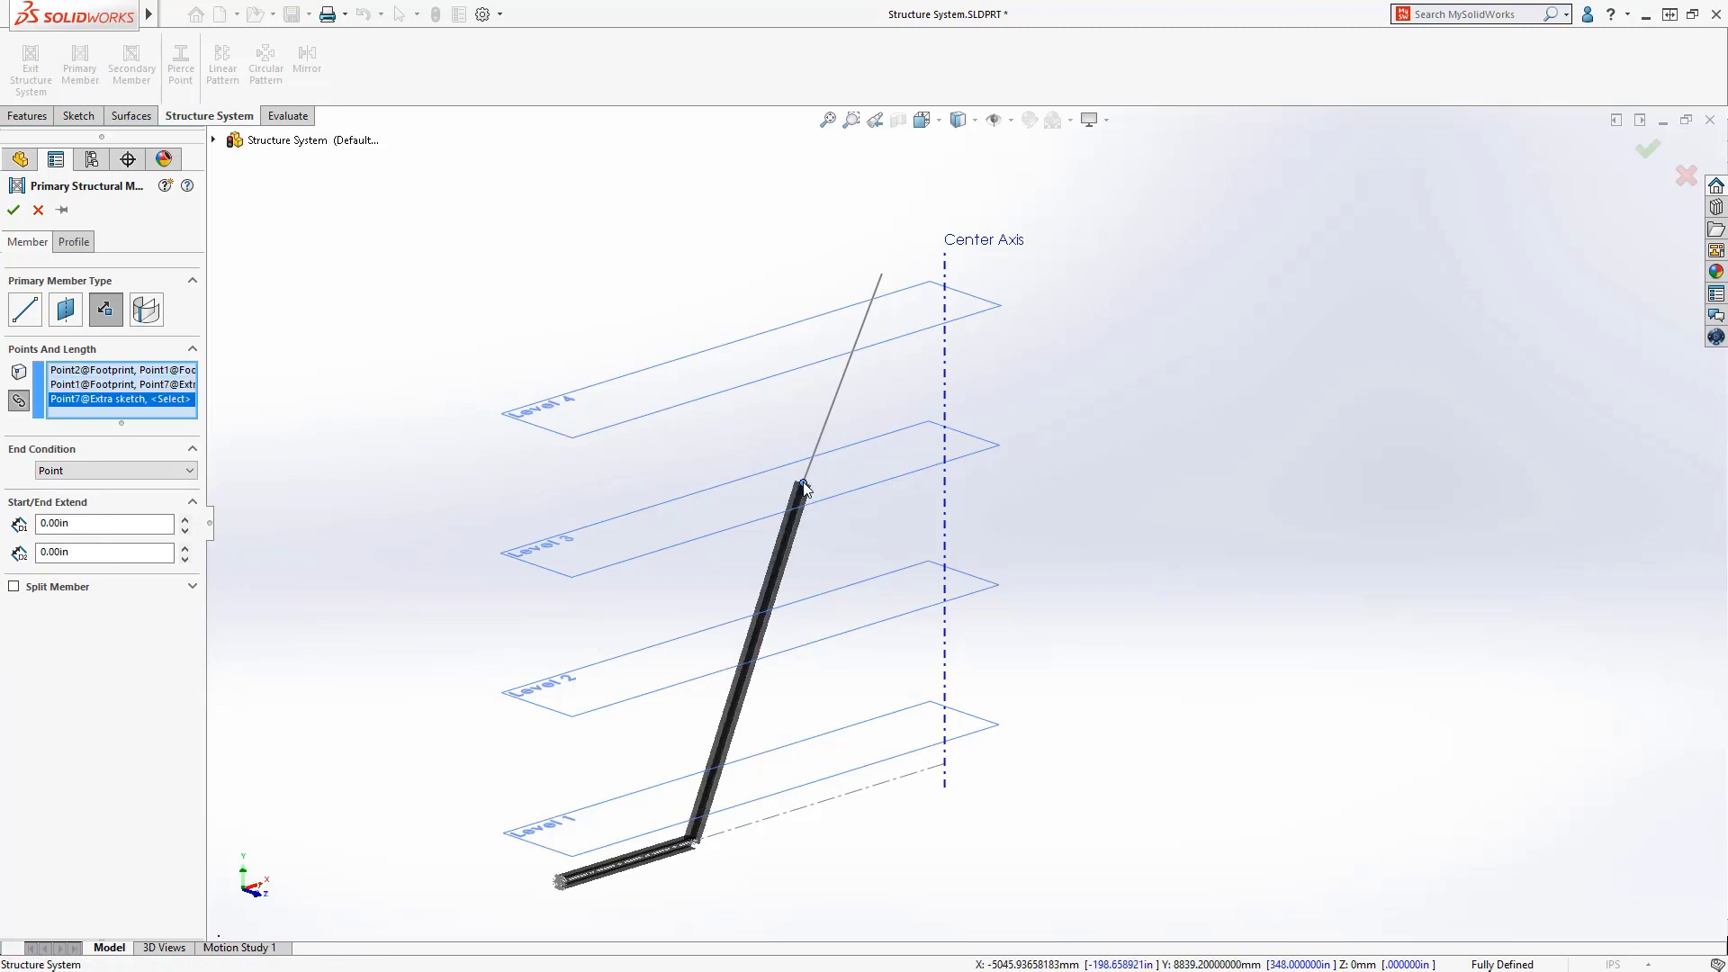
pyautogui.rightClick(142, 399)
pyautogui.click(158, 435)
pyautogui.click(150, 471)
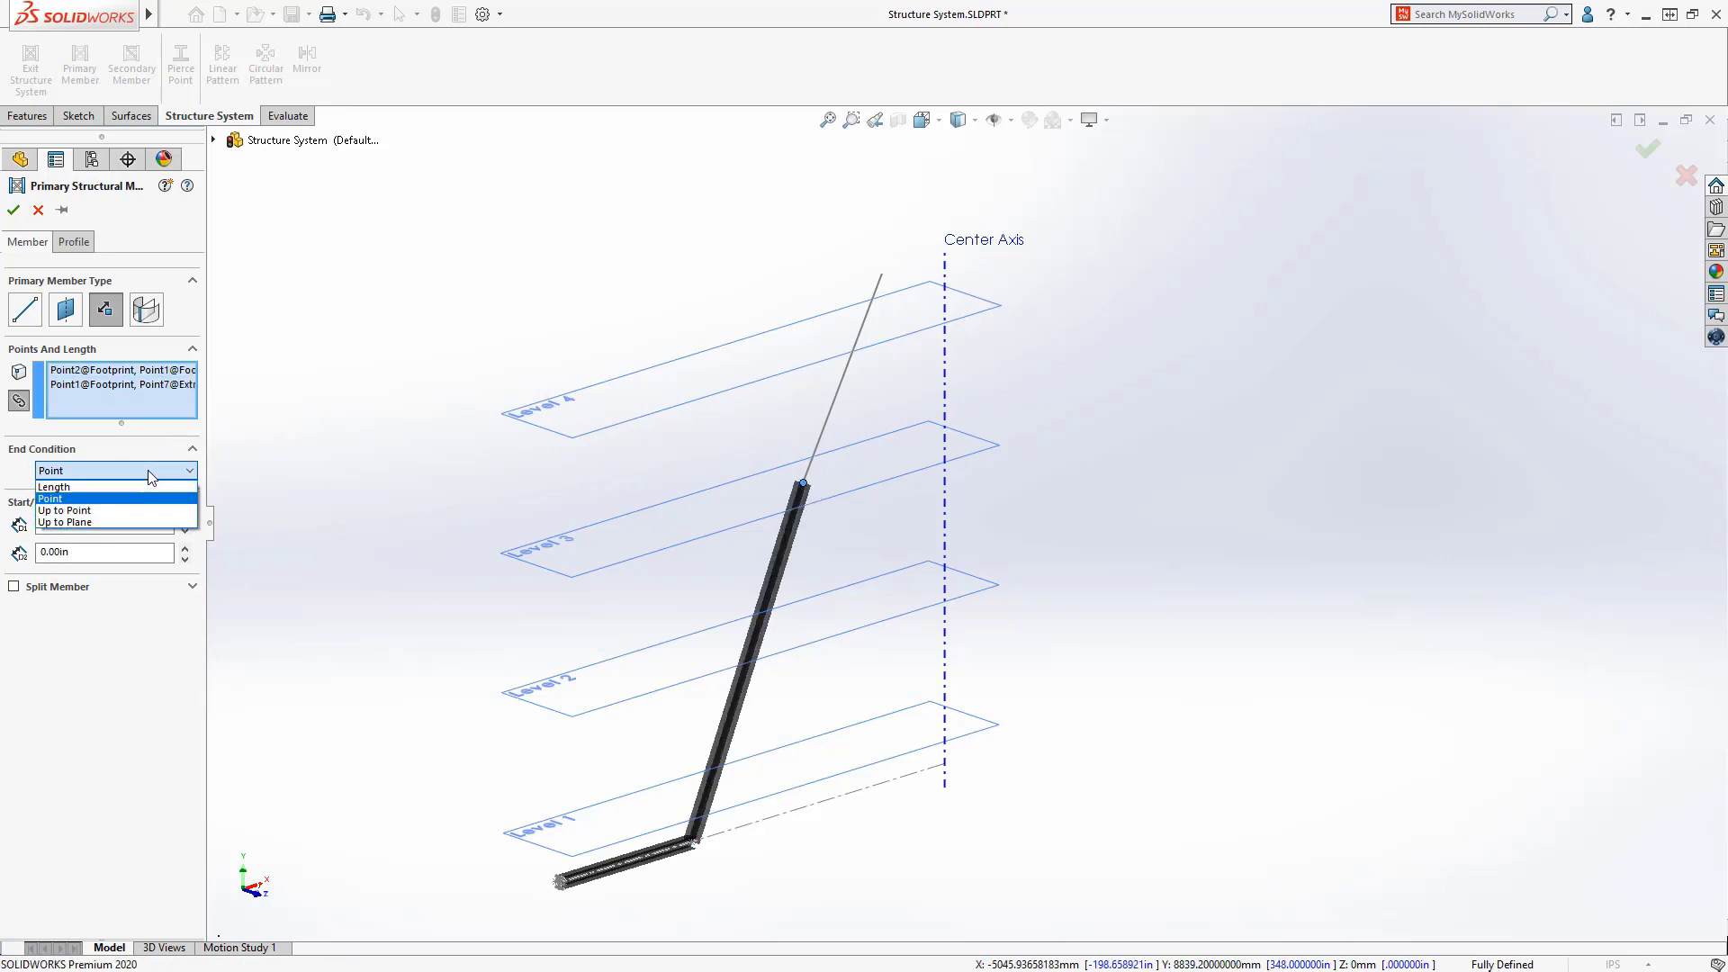
# Change the members' end condition to Up to Plane, ending at the Level 4 plane.
pyautogui.click(135, 511)
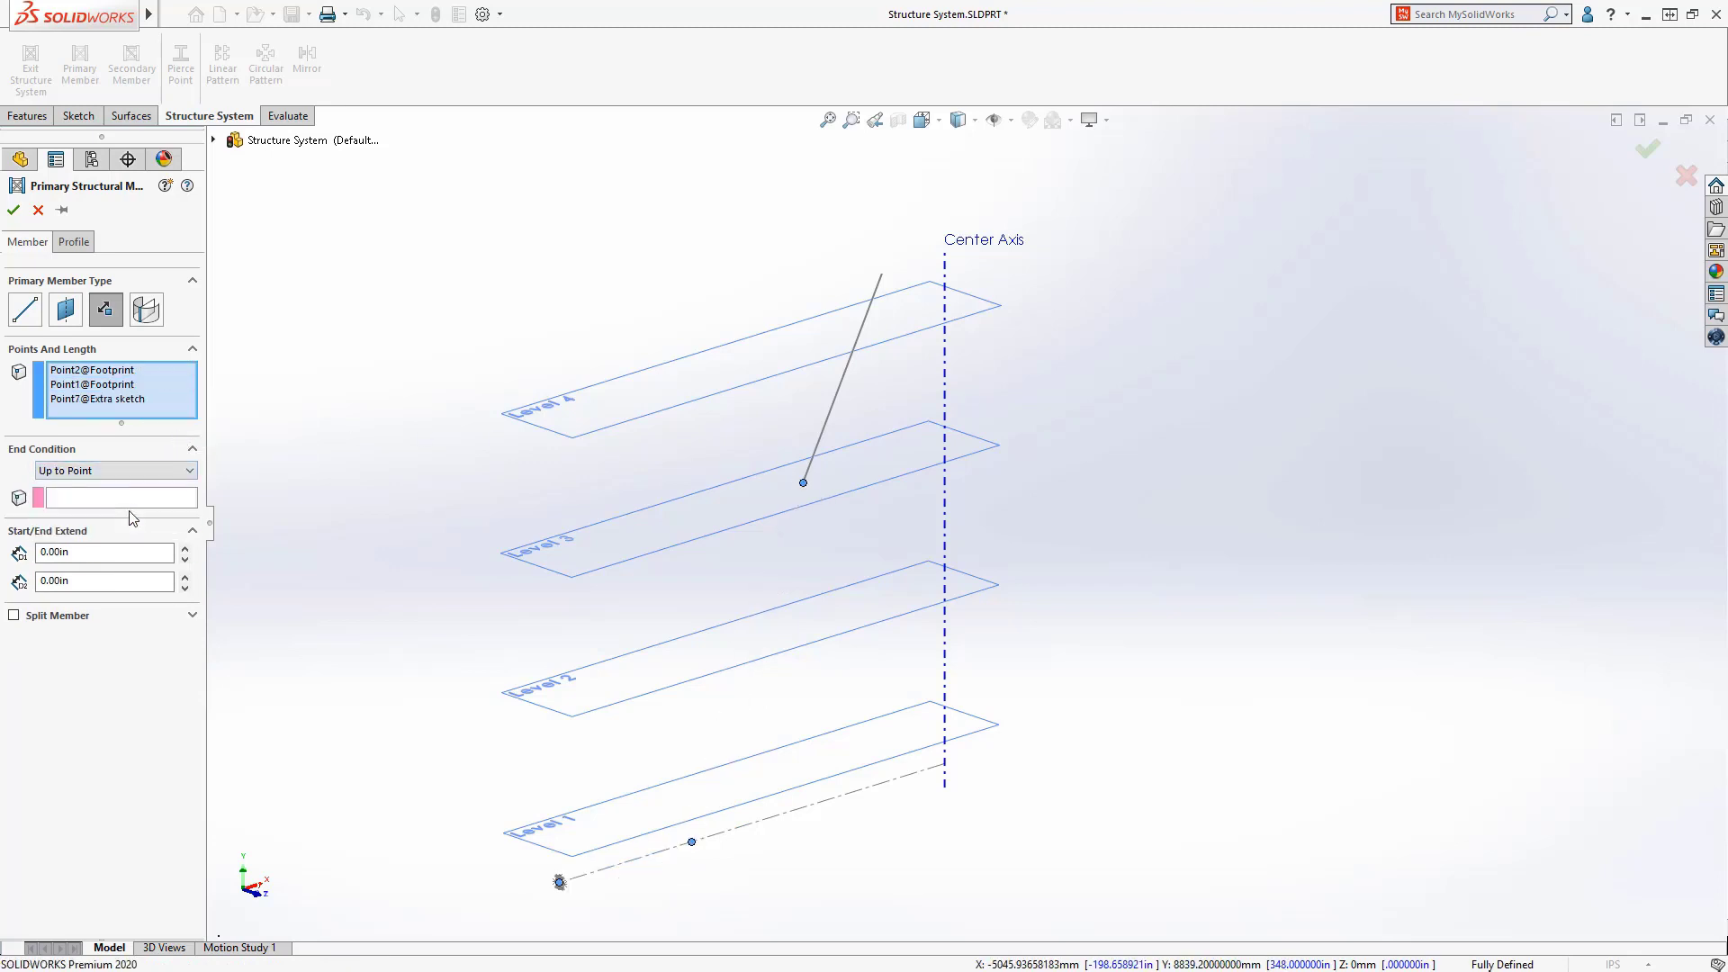
pyautogui.click(128, 500)
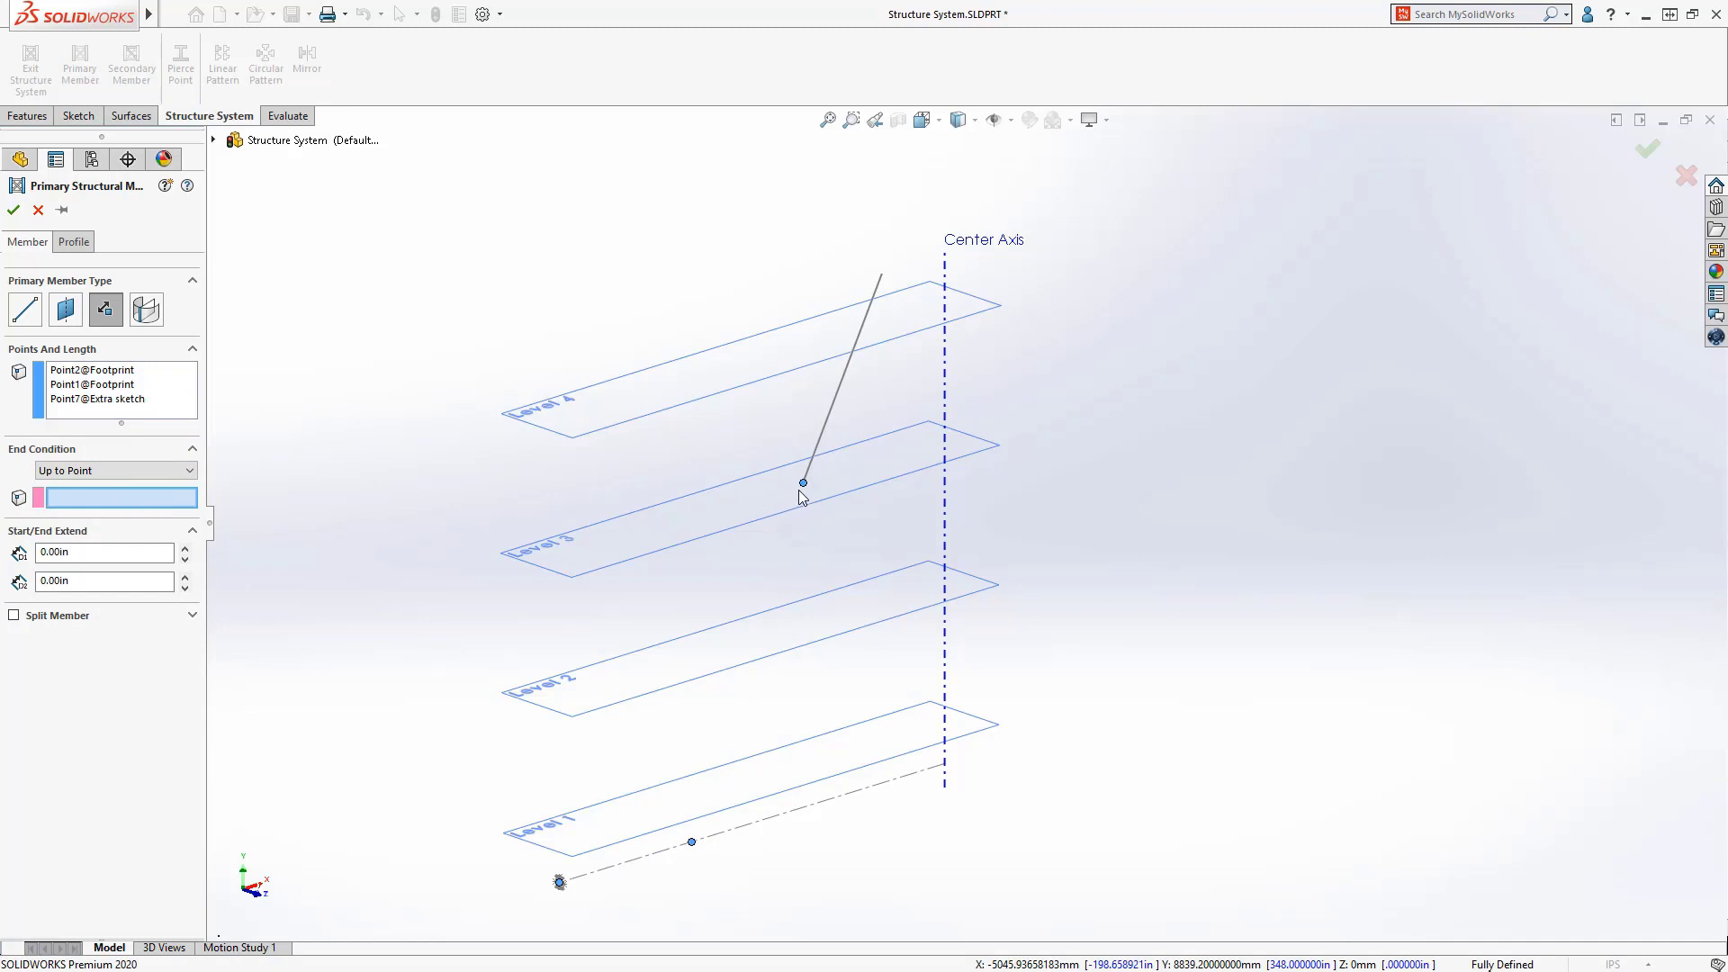
pyautogui.click(803, 483)
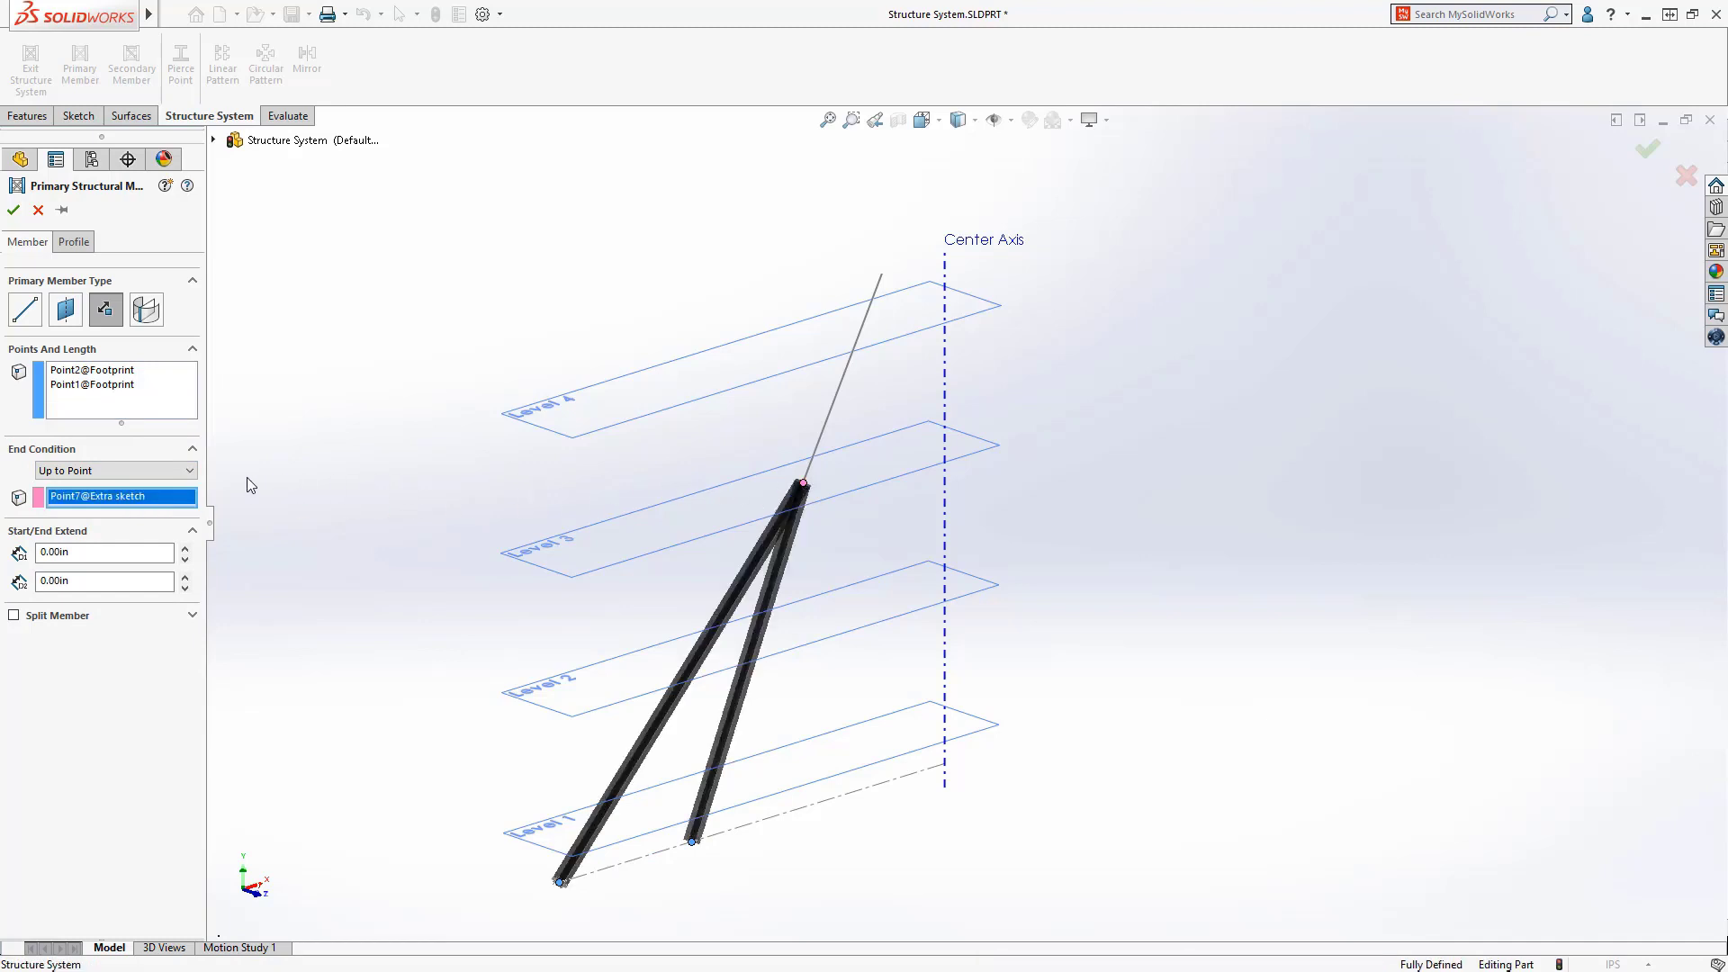
pyautogui.click(155, 471)
pyautogui.click(143, 521)
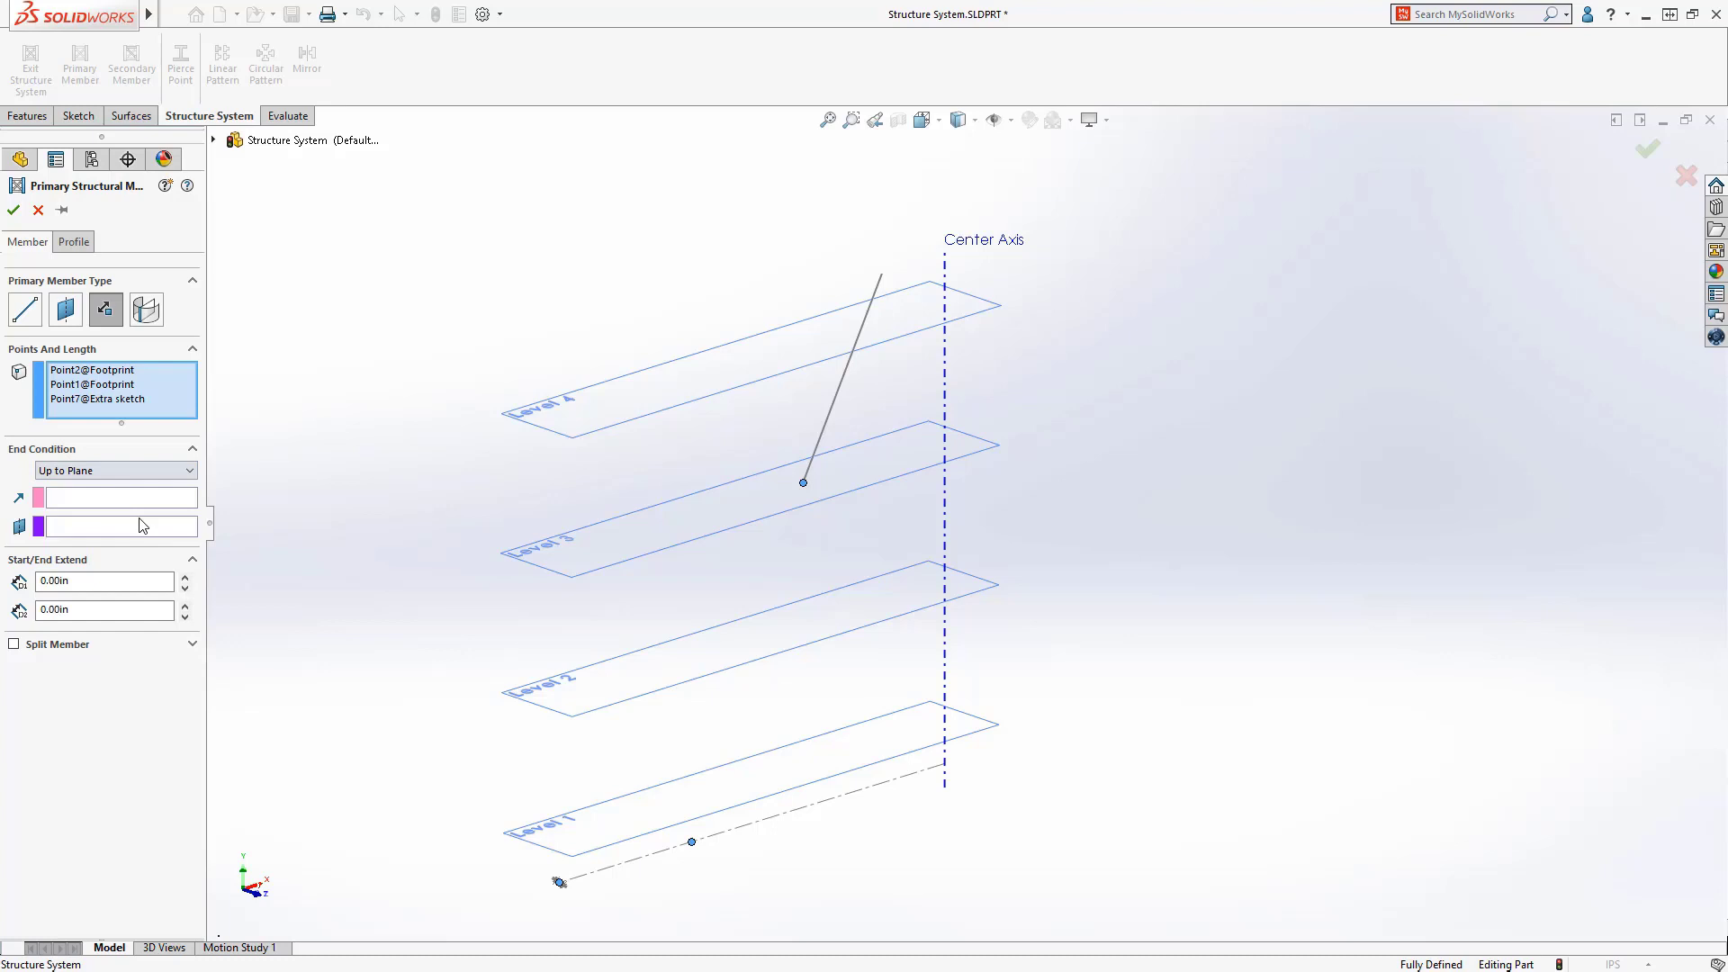
pyautogui.click(143, 529)
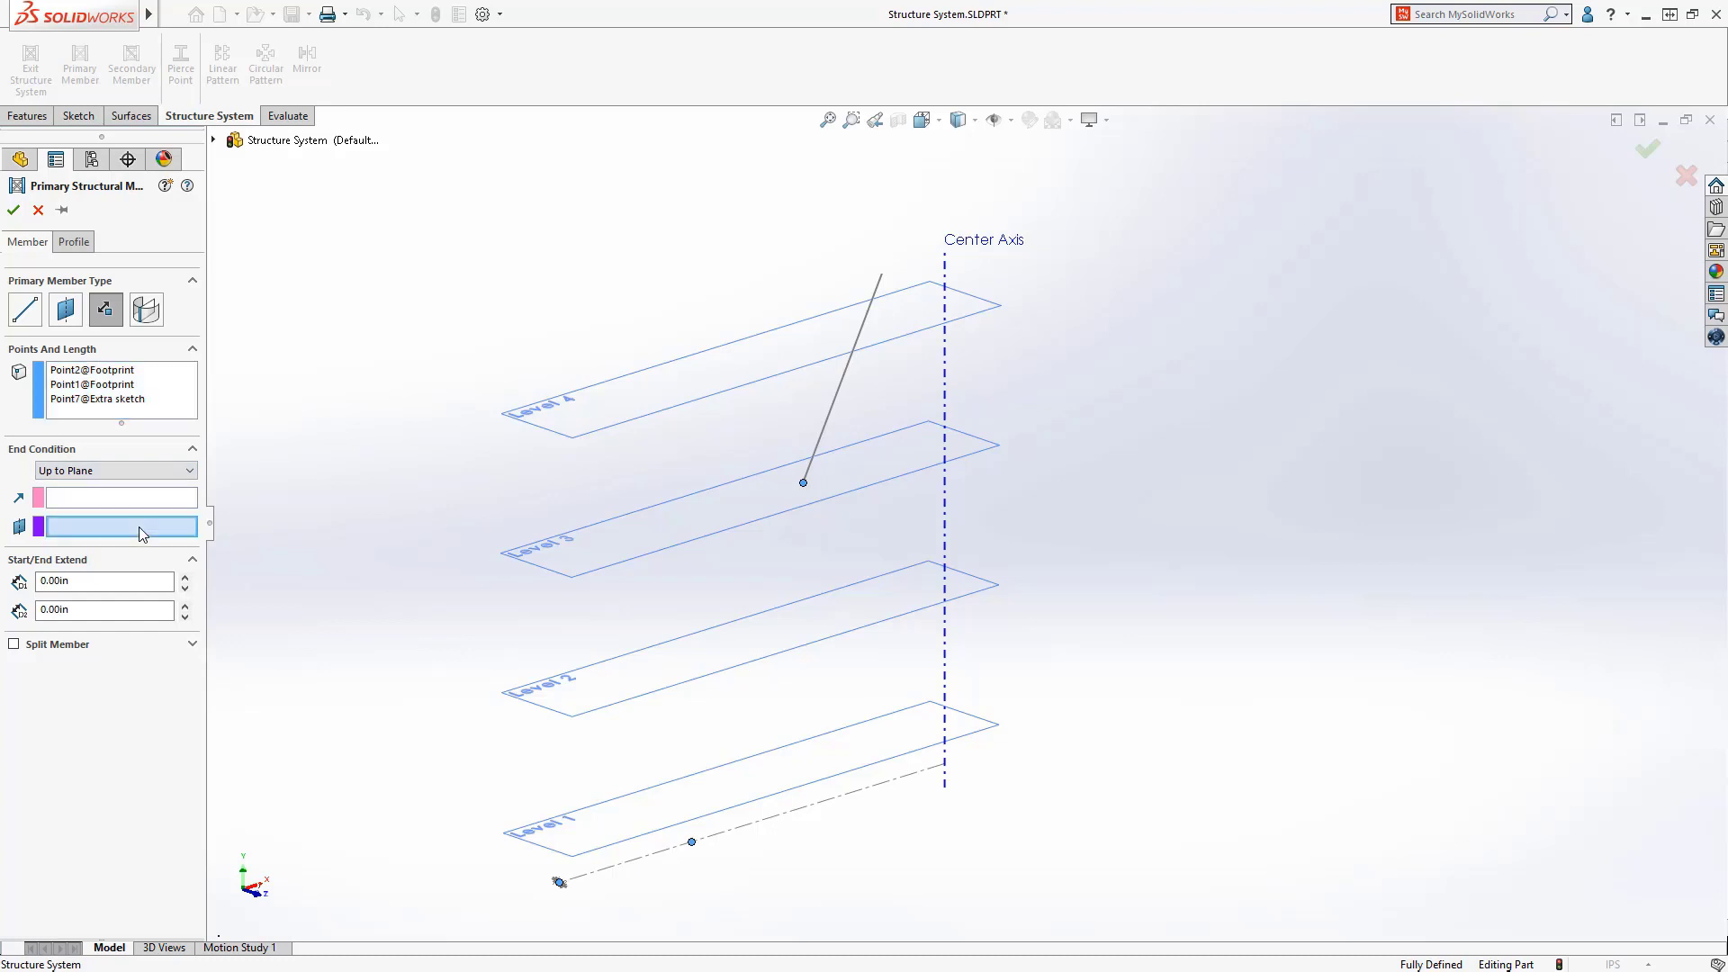
pyautogui.click(542, 422)
# Drop Point7 and clear the direction line so both columns stand vertical, then accept them.
pyautogui.rightClick(133, 409)
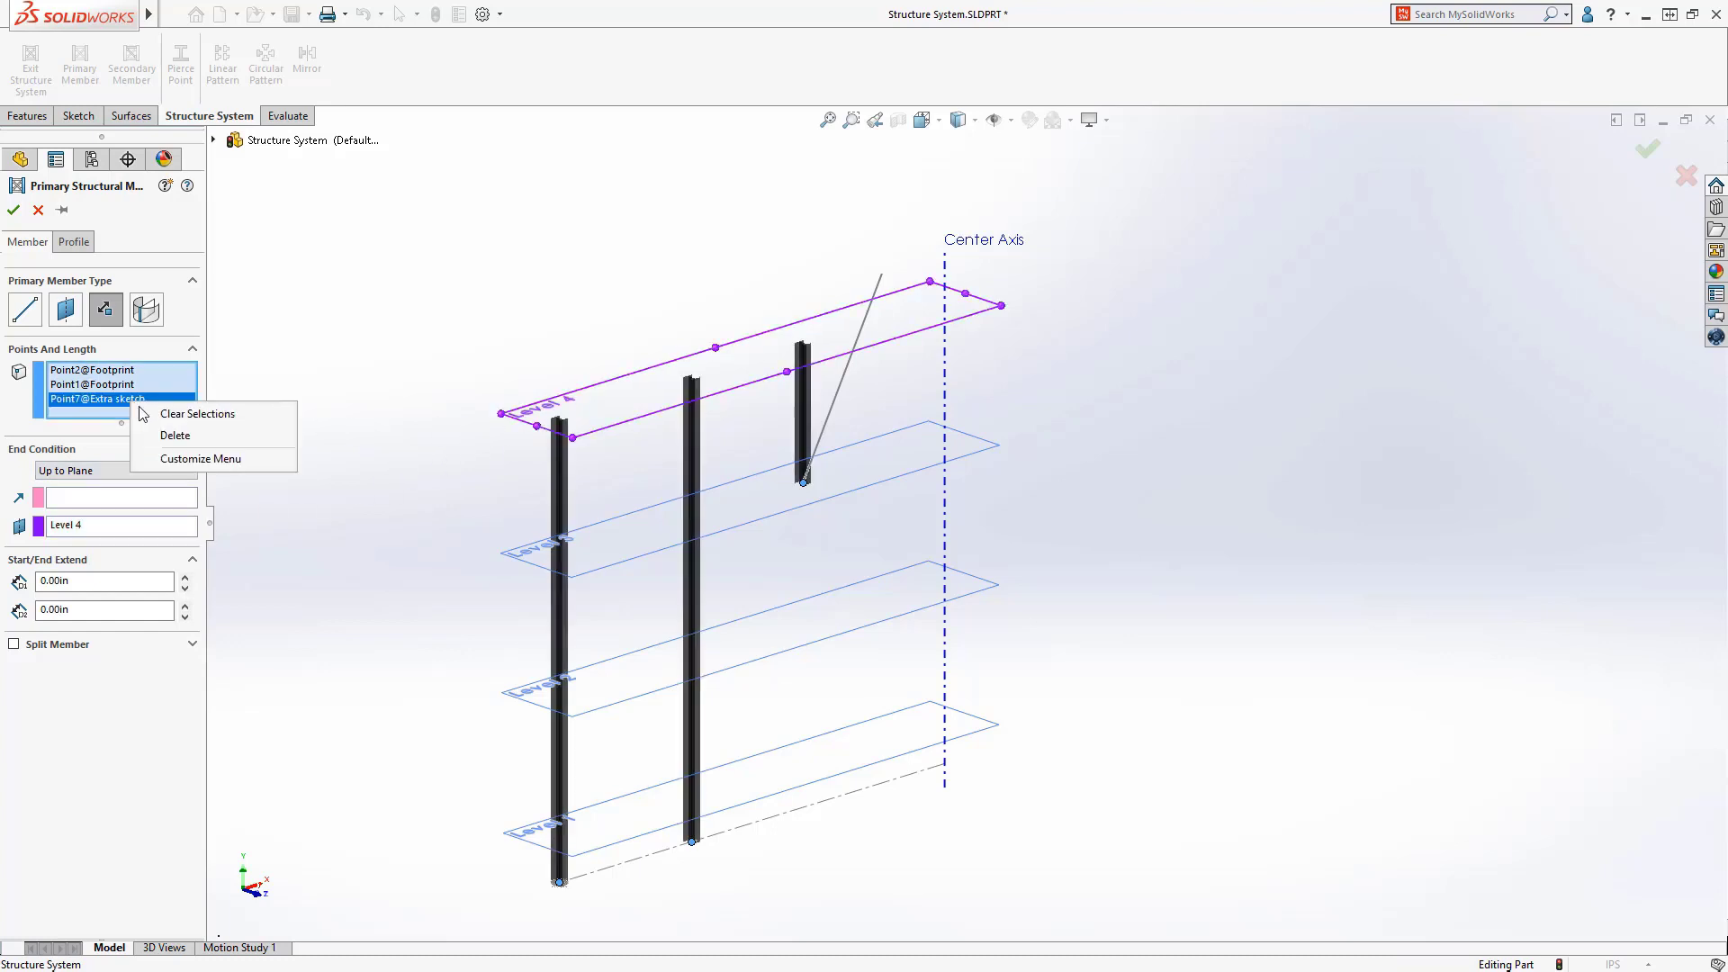
pyautogui.click(162, 433)
pyautogui.click(144, 501)
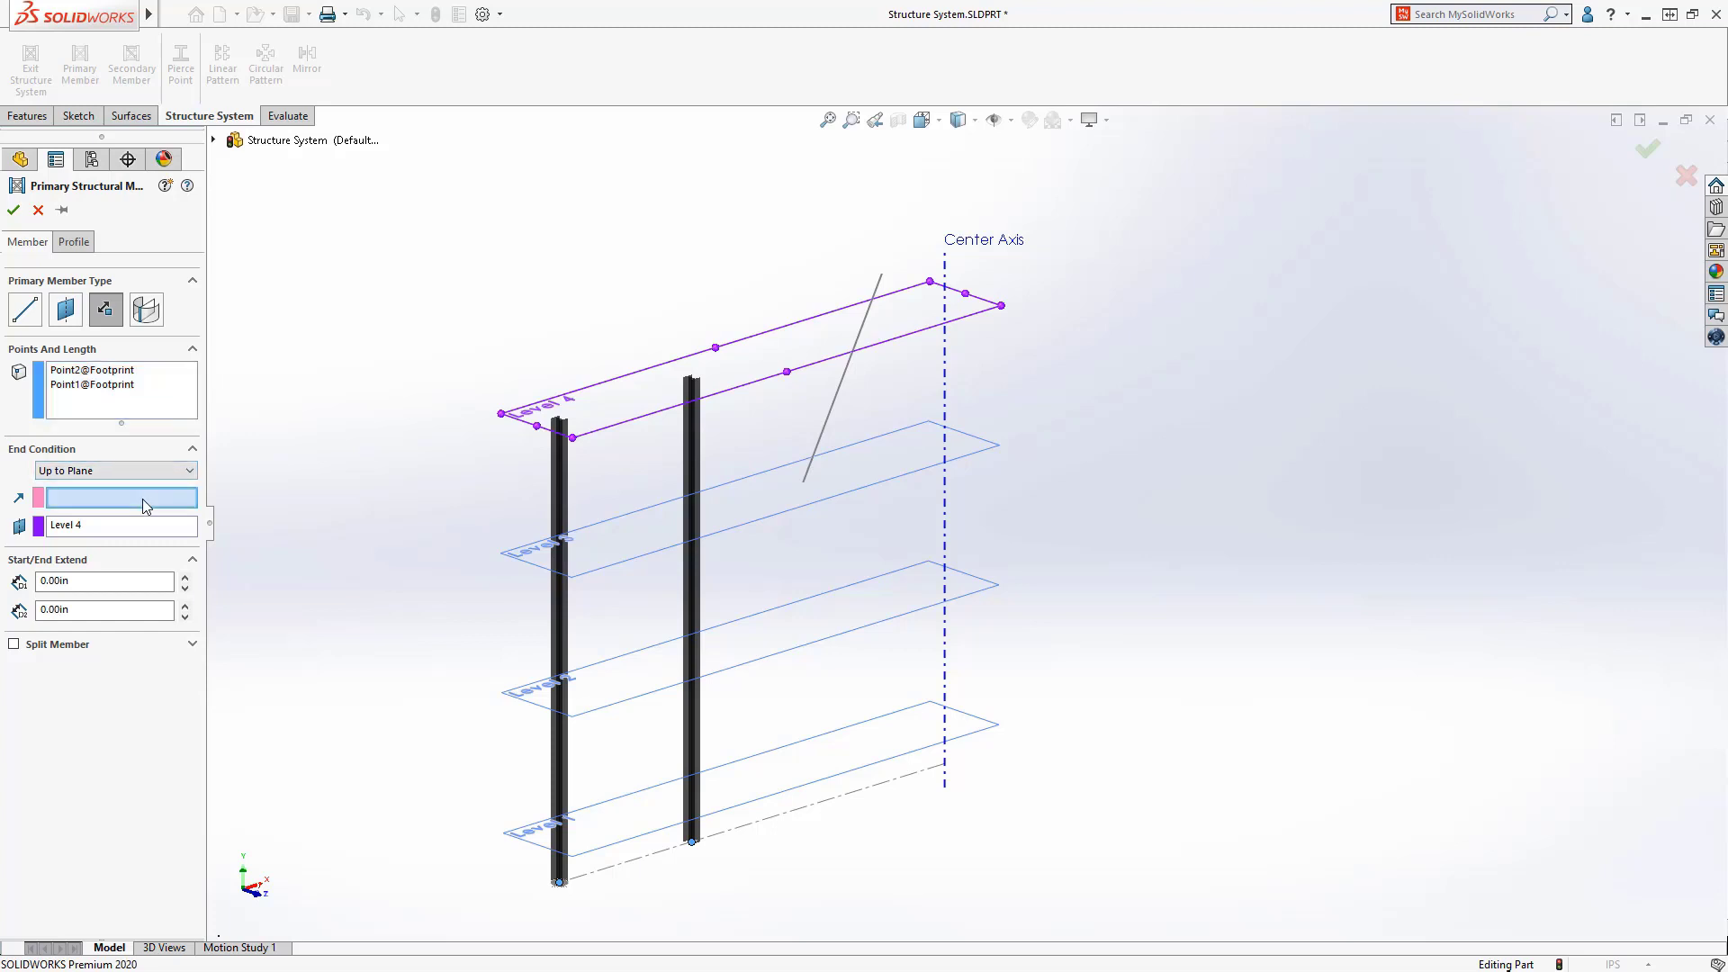
pyautogui.click(819, 435)
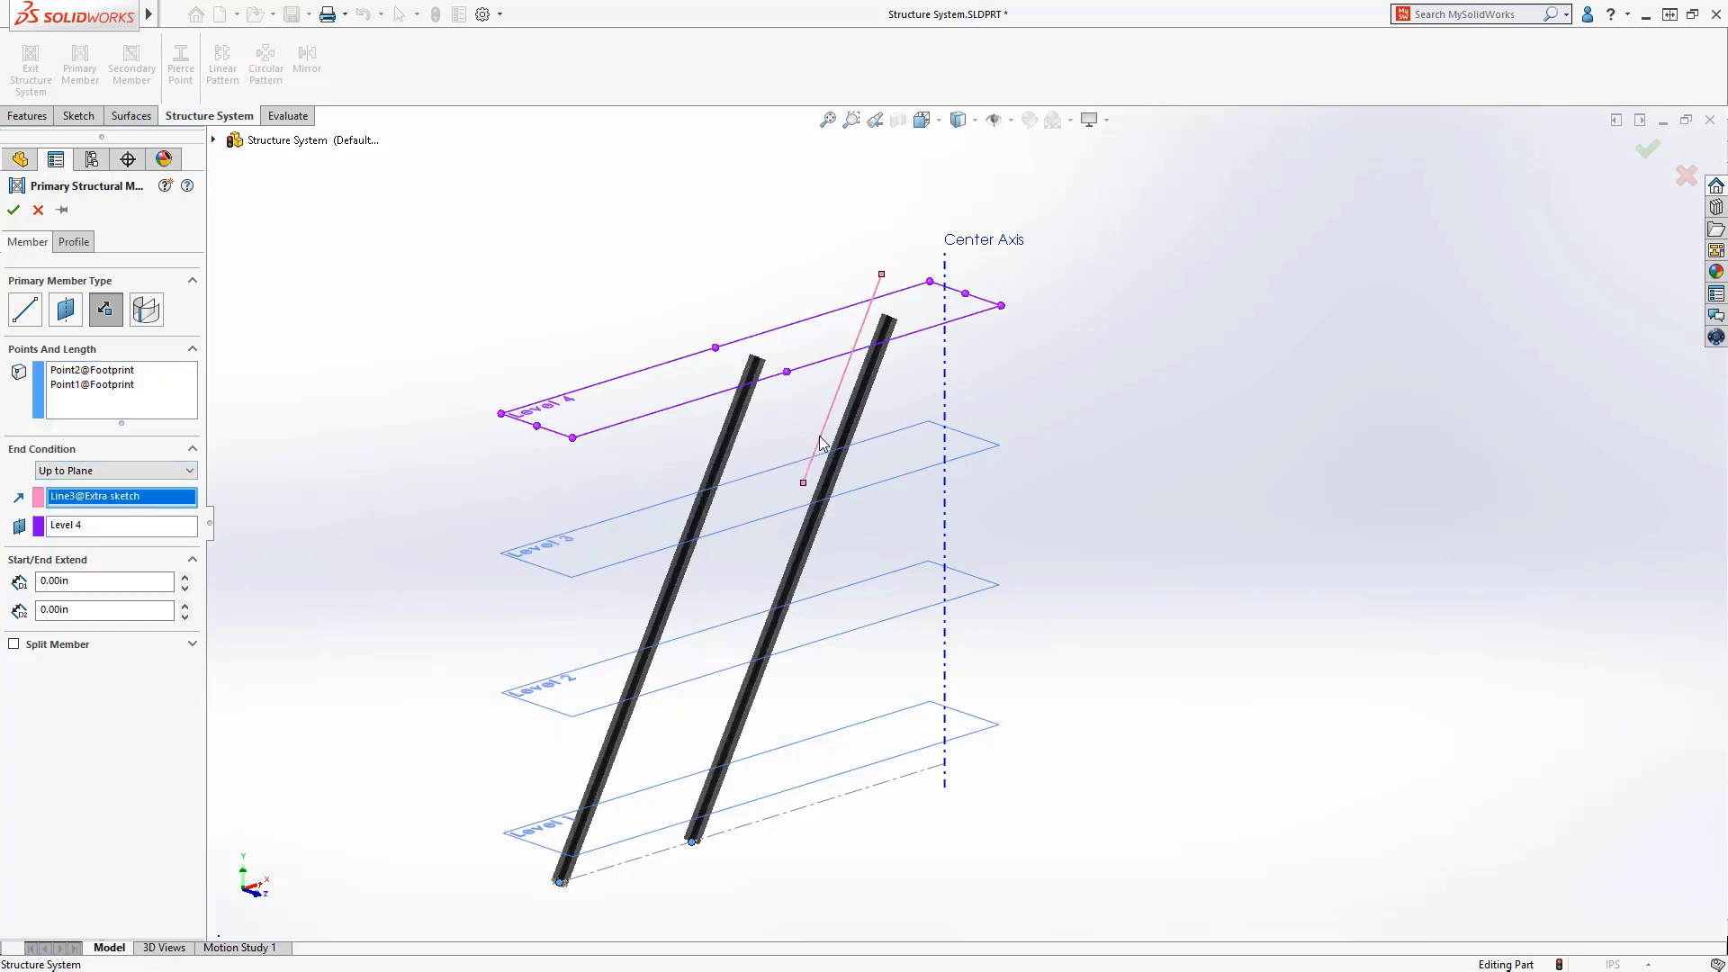
pyautogui.click(820, 439)
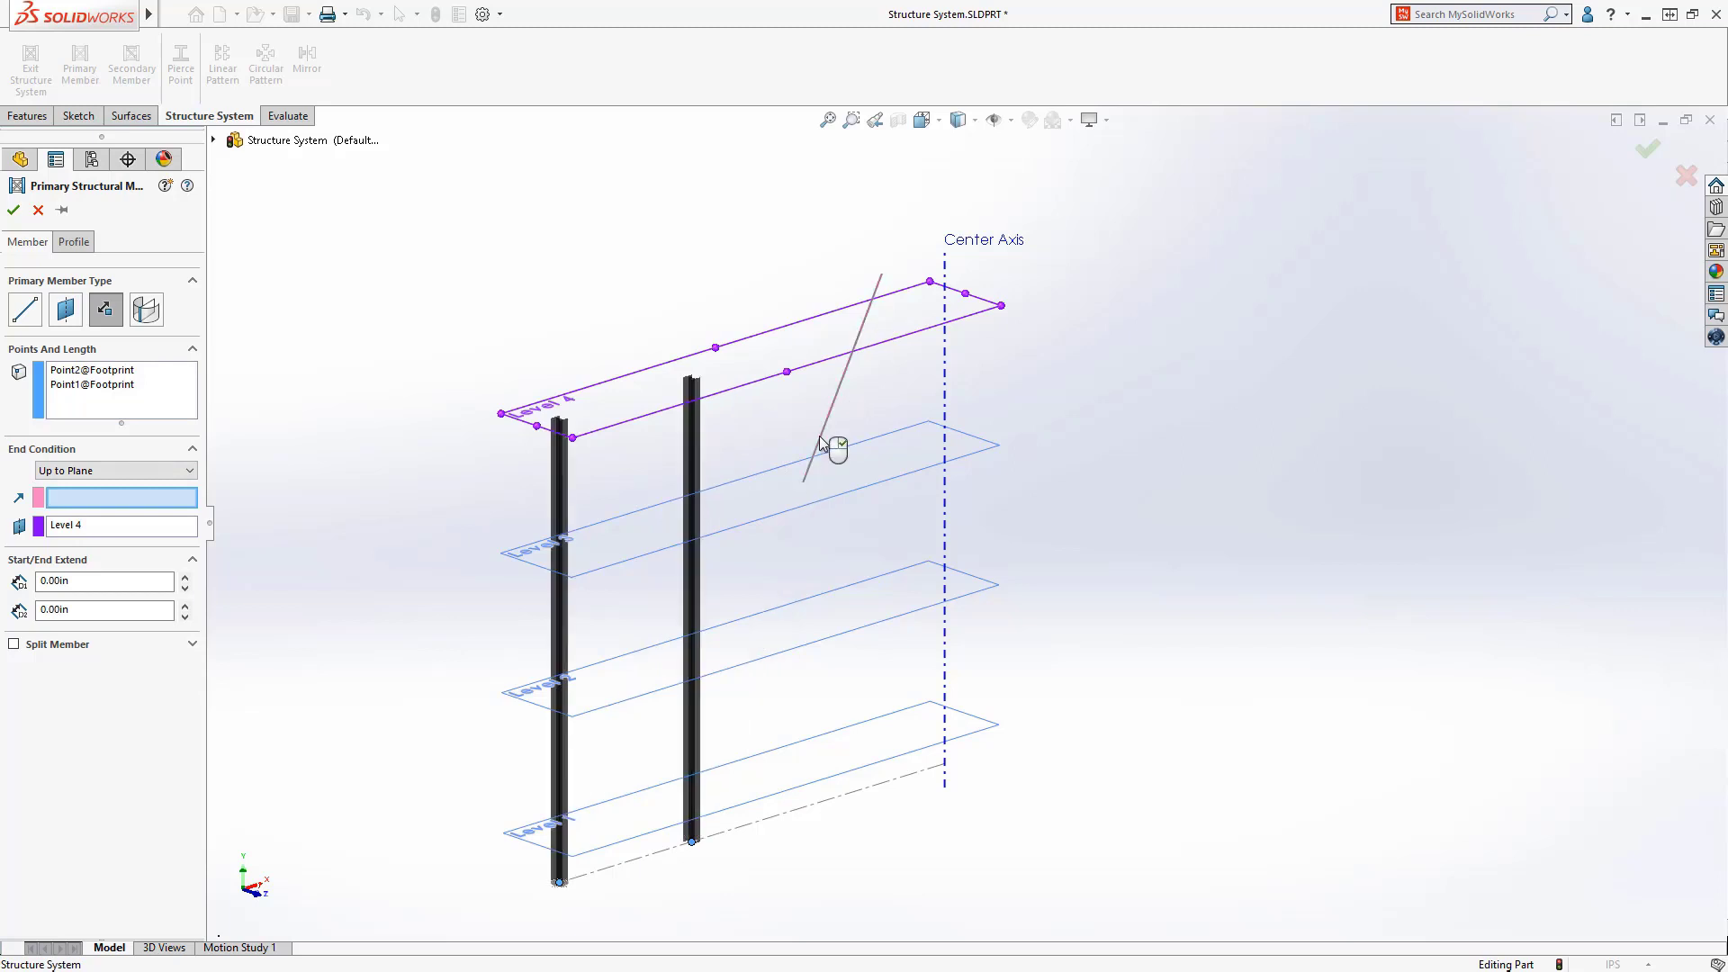
pyautogui.press('Return')
pyautogui.click(132, 72)
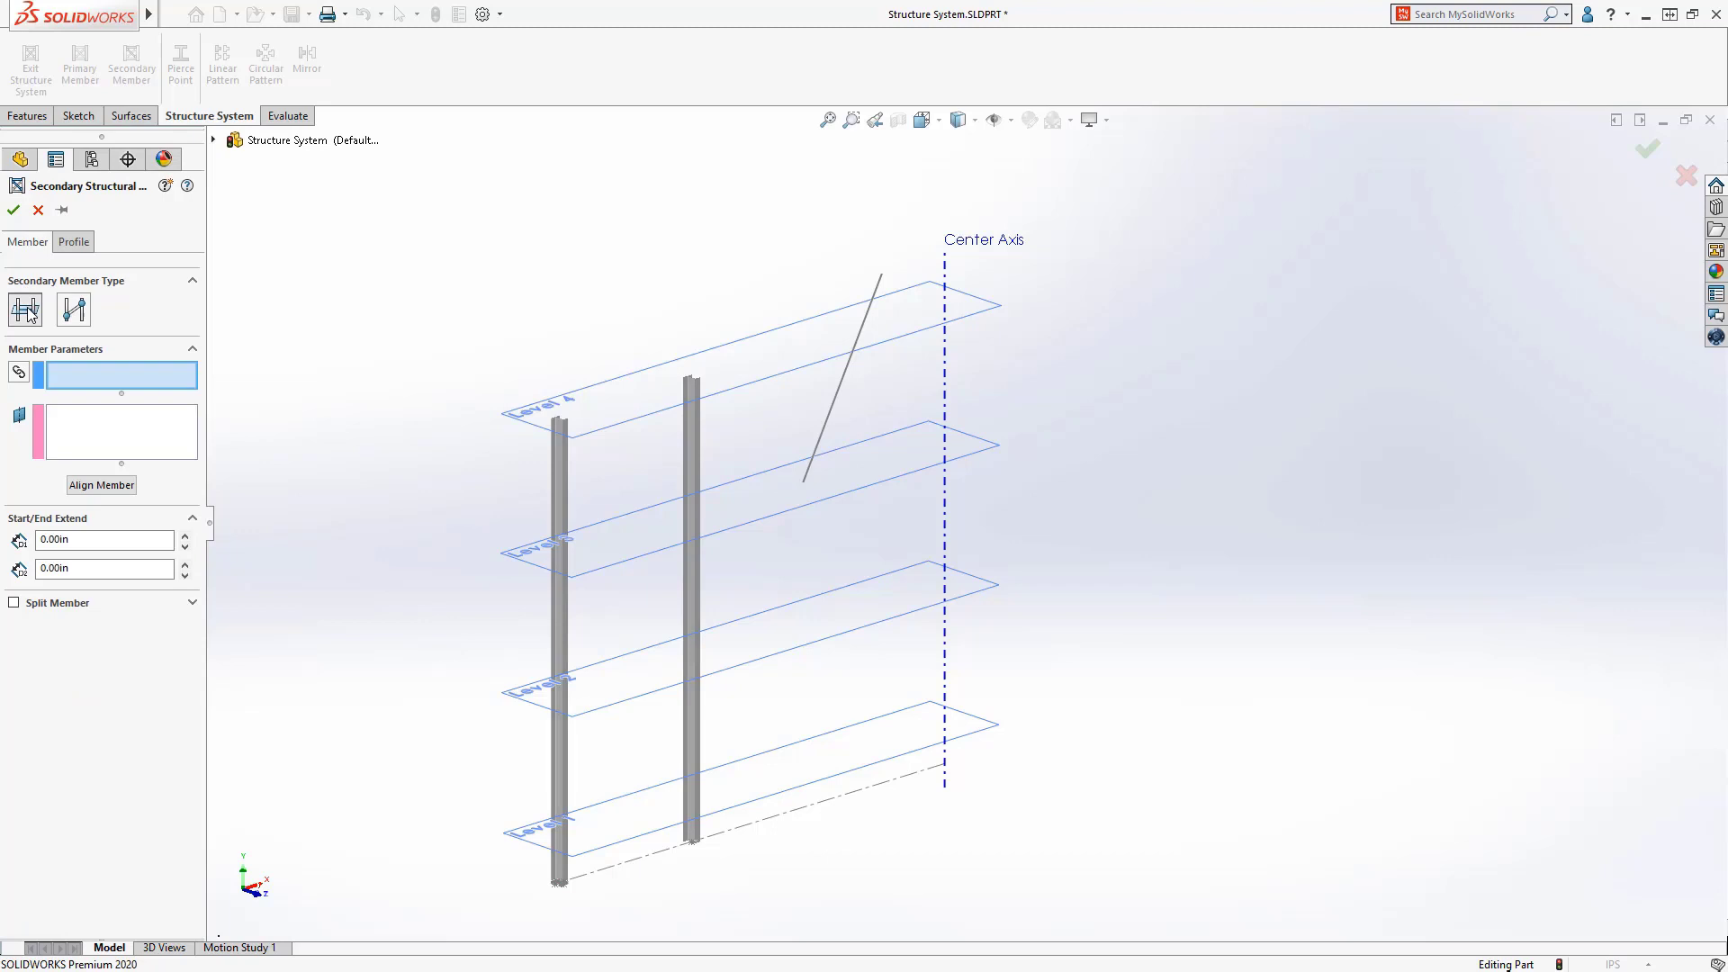
# Add secondary members between the two columns at Level 1, Level 2, Level 3 and Level 4.
pyautogui.click(27, 311)
pyautogui.click(559, 497)
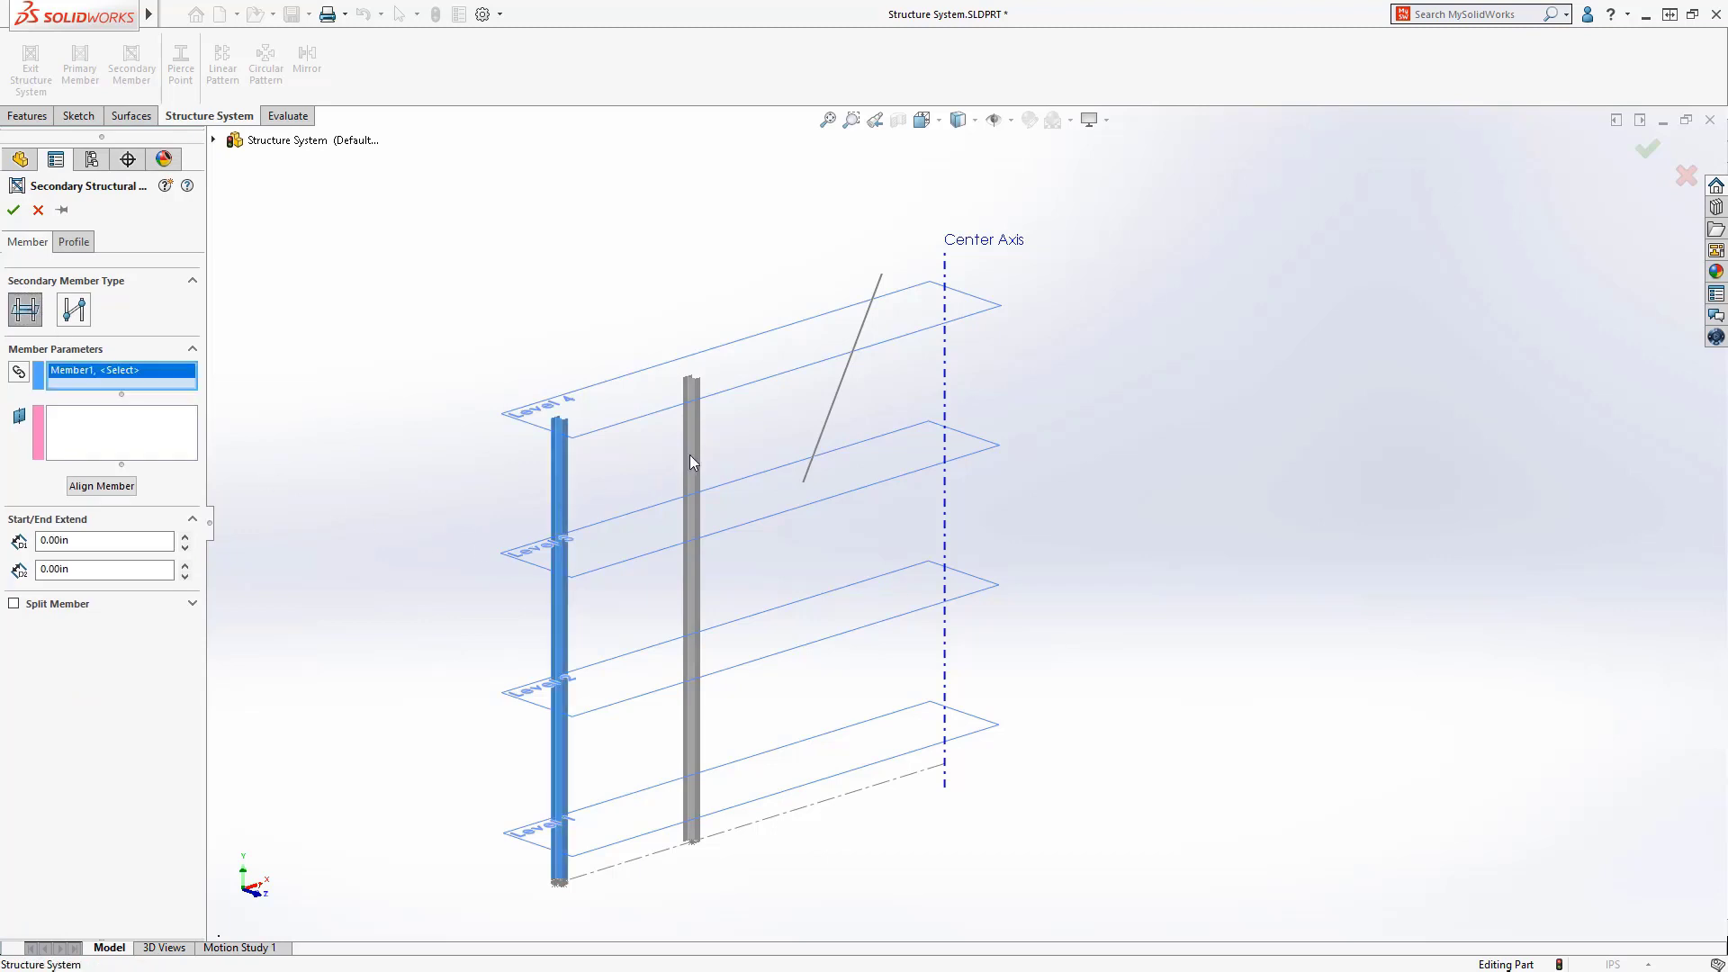
pyautogui.click(692, 462)
pyautogui.click(153, 445)
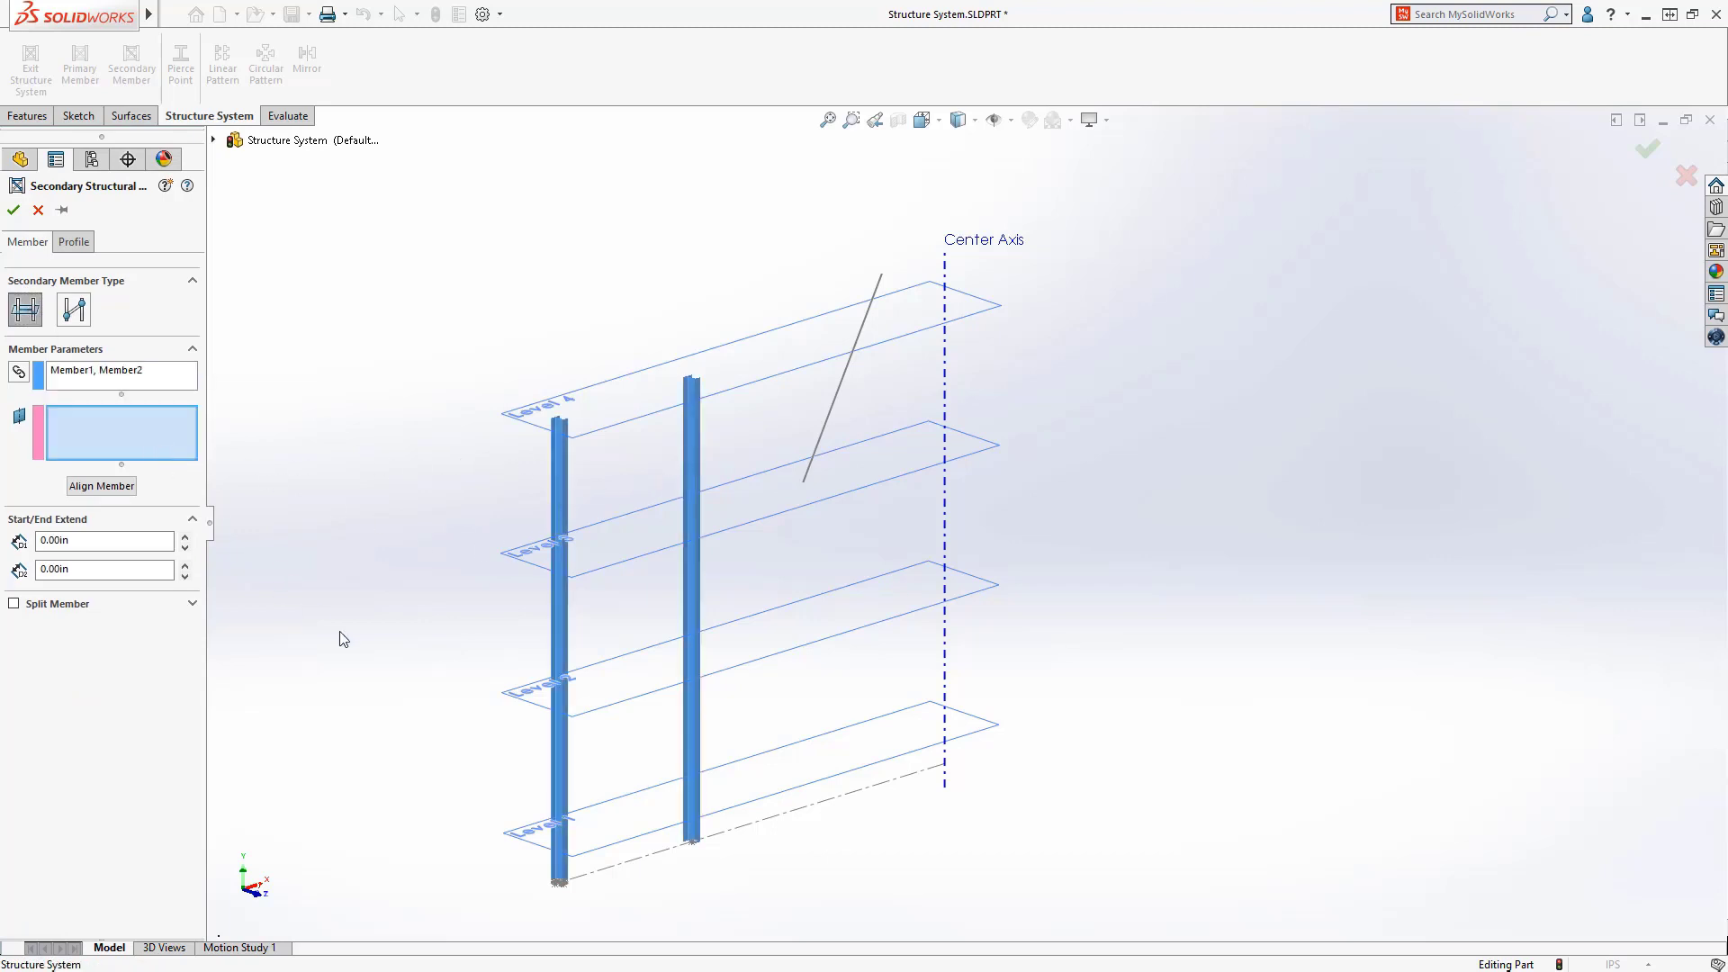
pyautogui.click(521, 821)
pyautogui.click(527, 683)
pyautogui.click(529, 545)
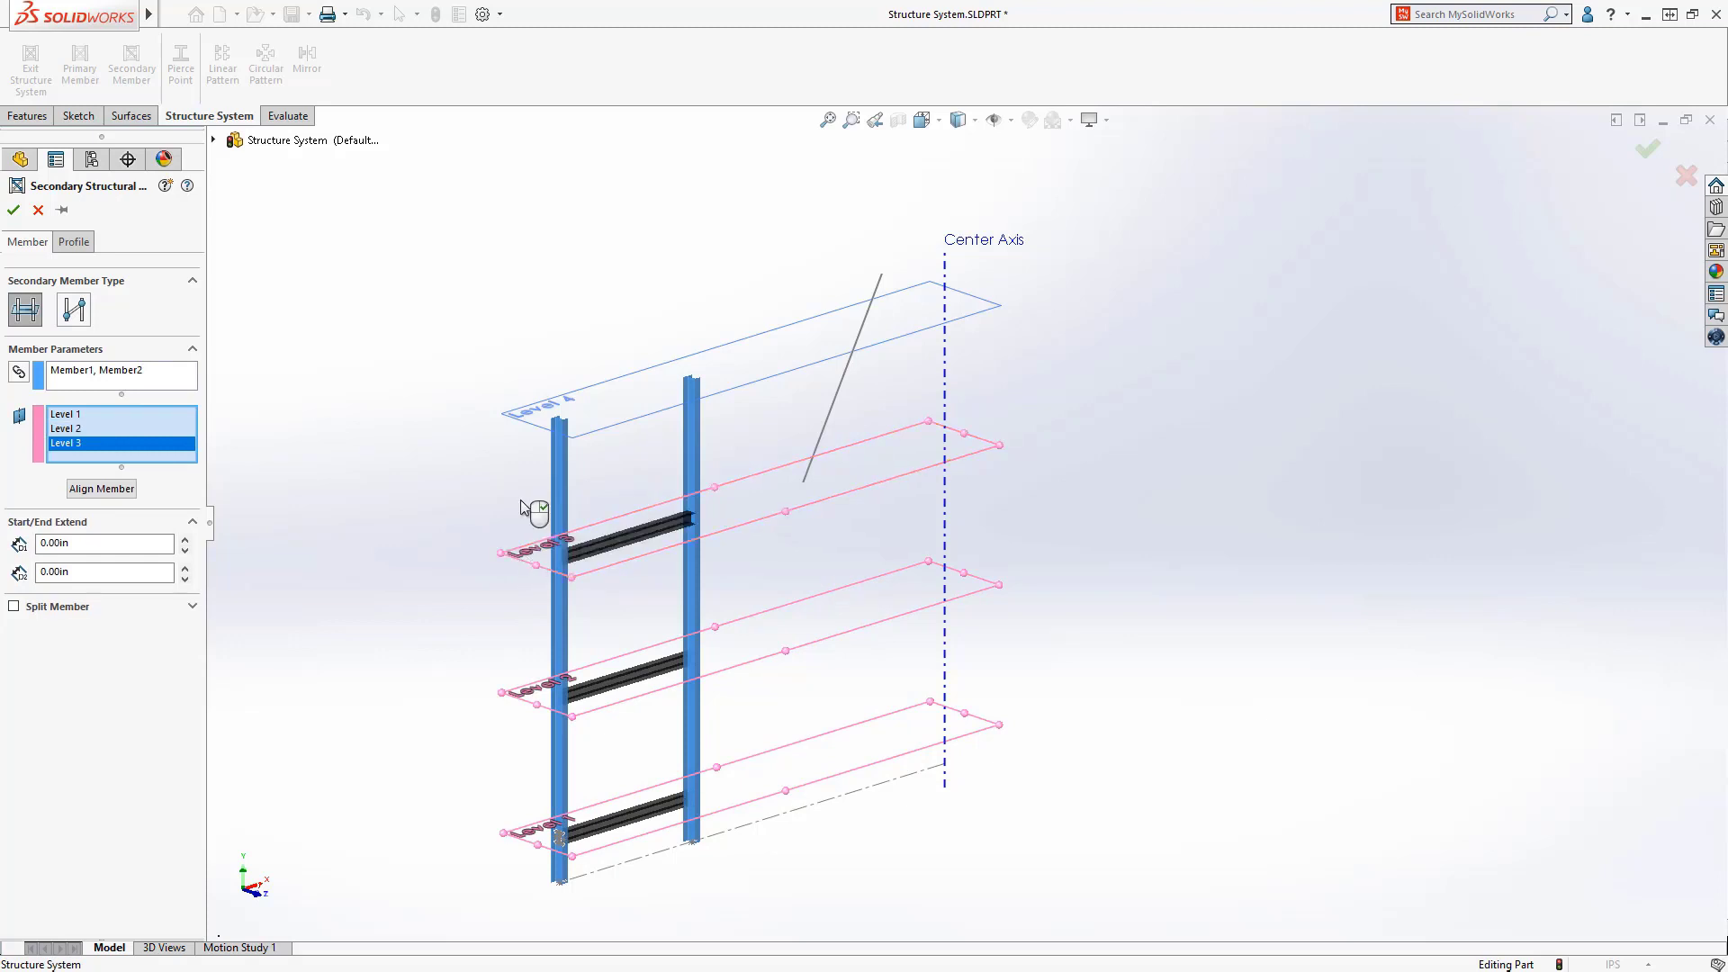
pyautogui.click(526, 418)
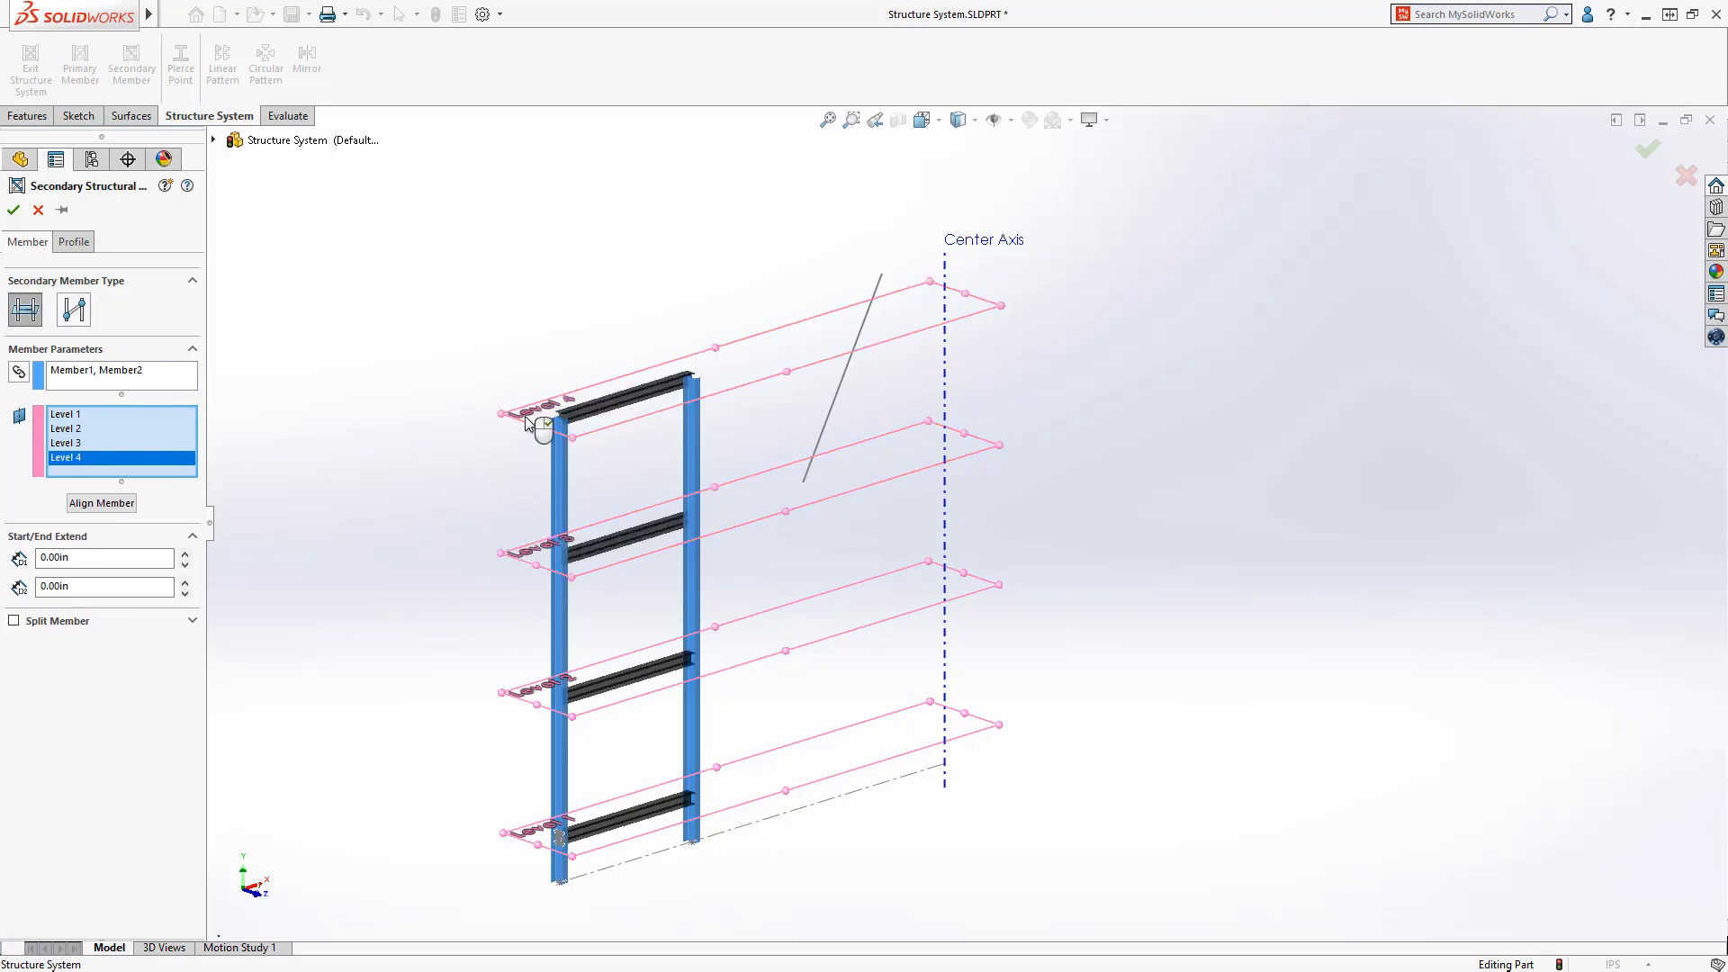
# Give them a W14x48 profile with its top-centre pierce point, then restore the previous view.
pyautogui.click(74, 243)
pyautogui.click(89, 409)
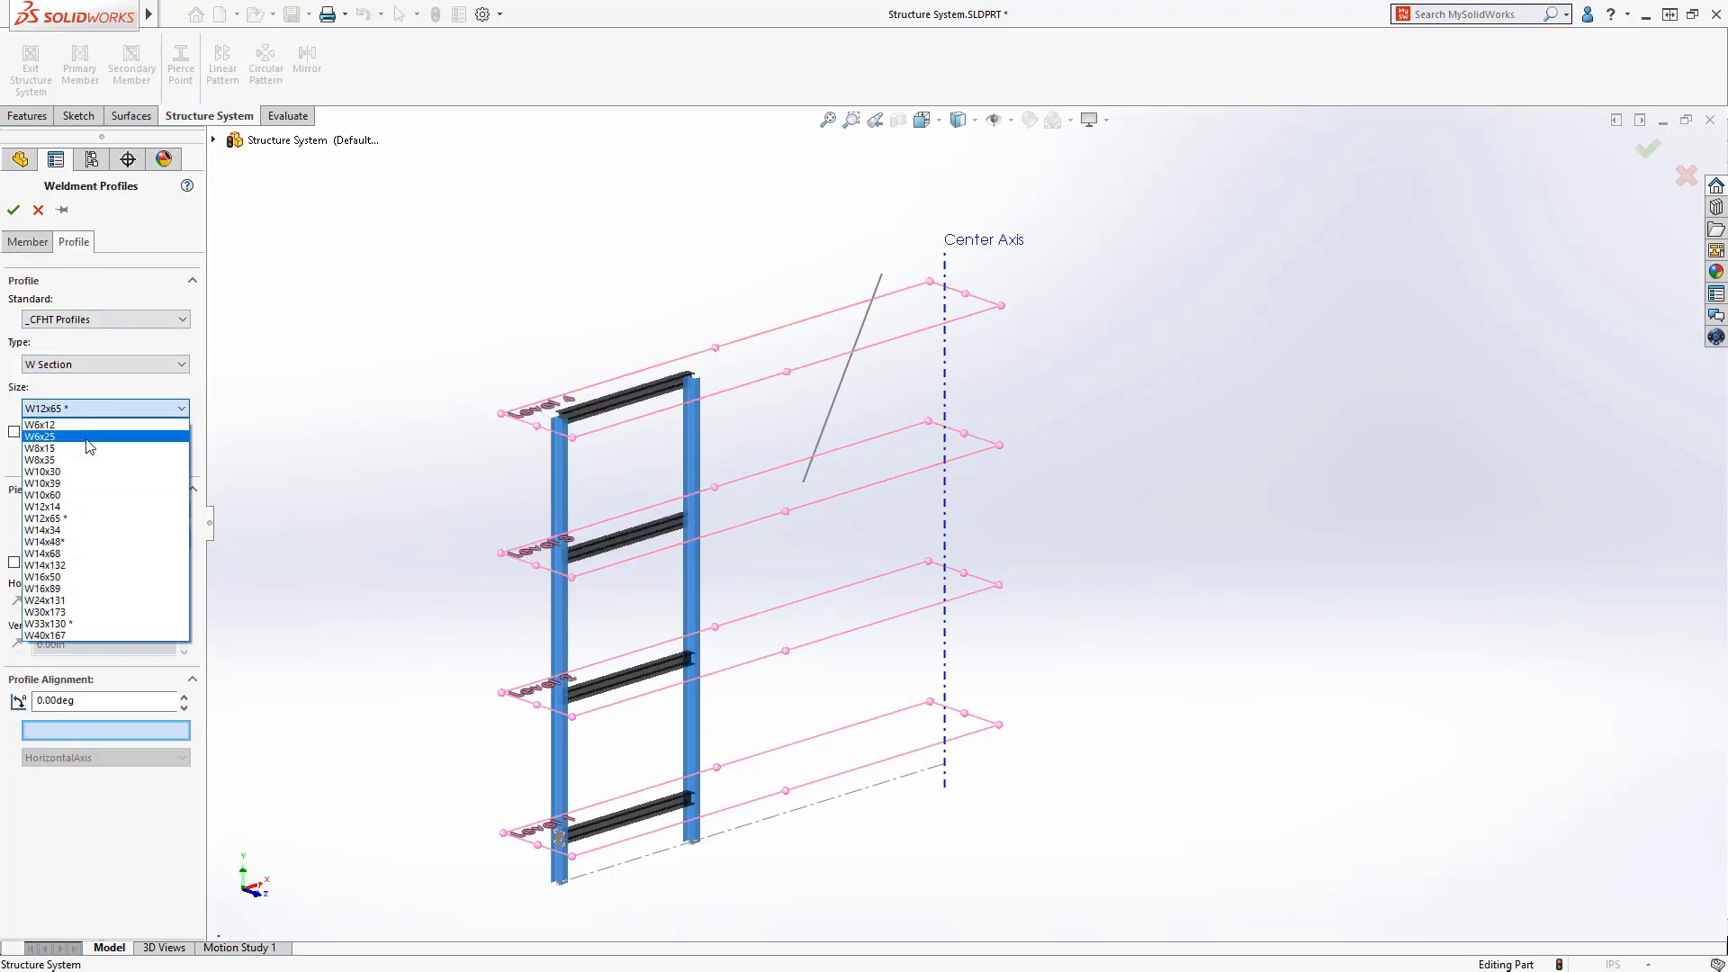
pyautogui.click(85, 544)
pyautogui.click(120, 538)
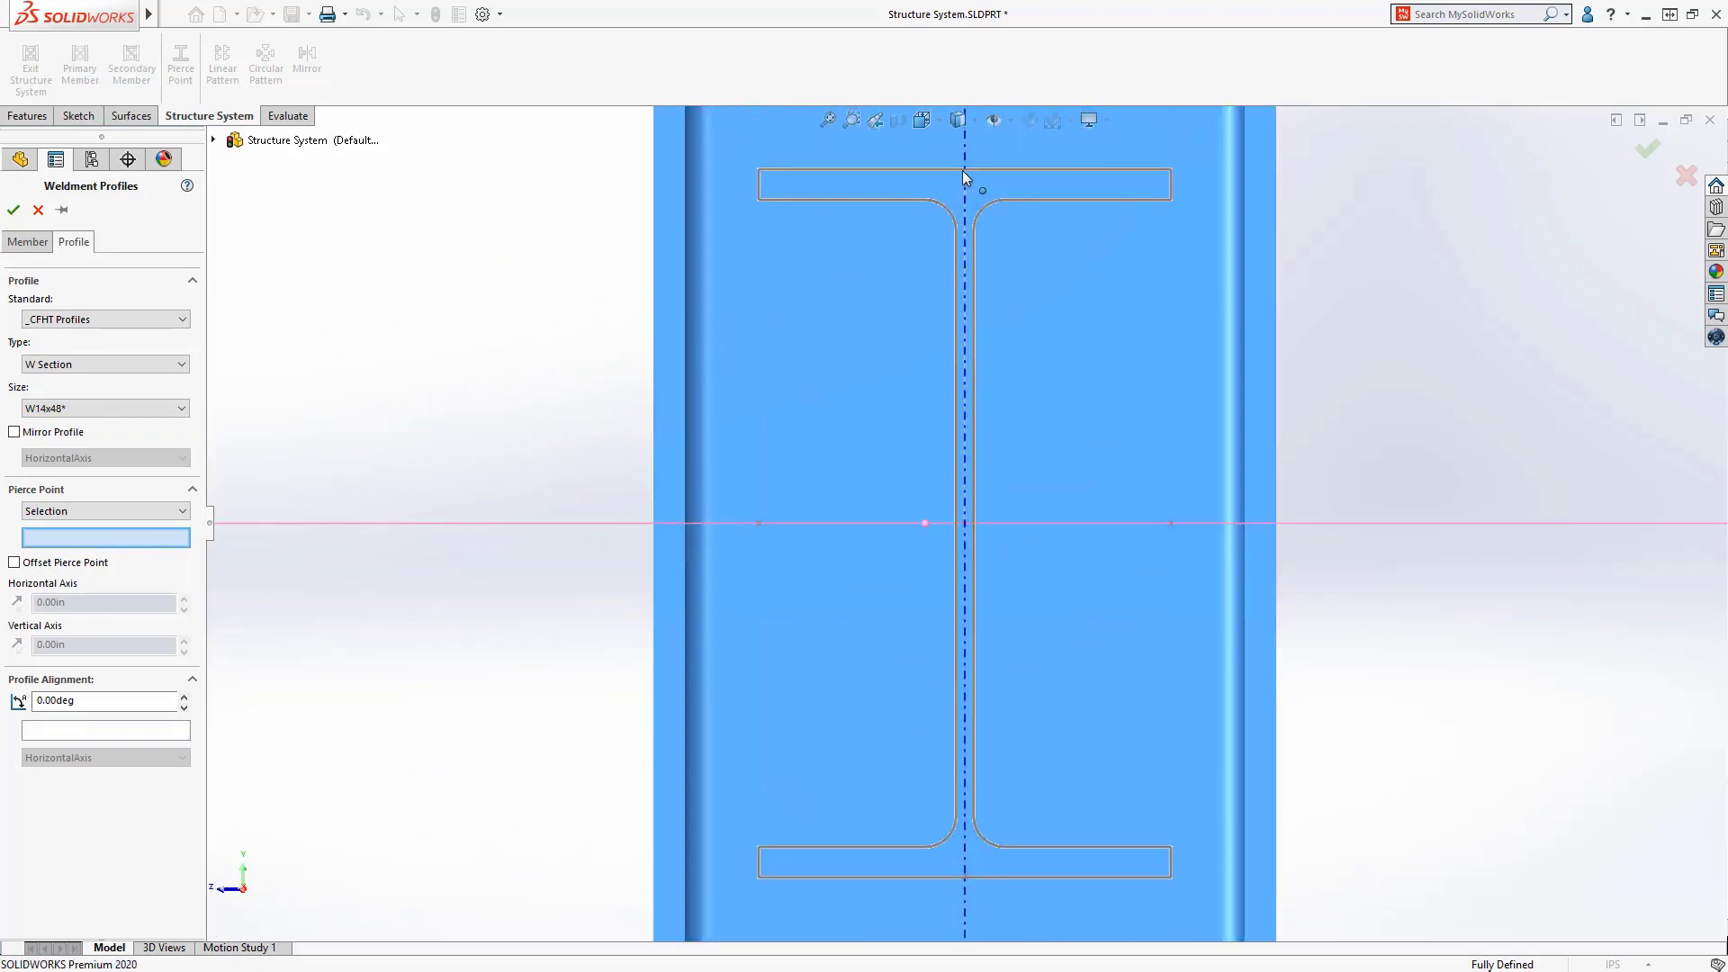
pyautogui.click(963, 171)
pyautogui.press('Return')
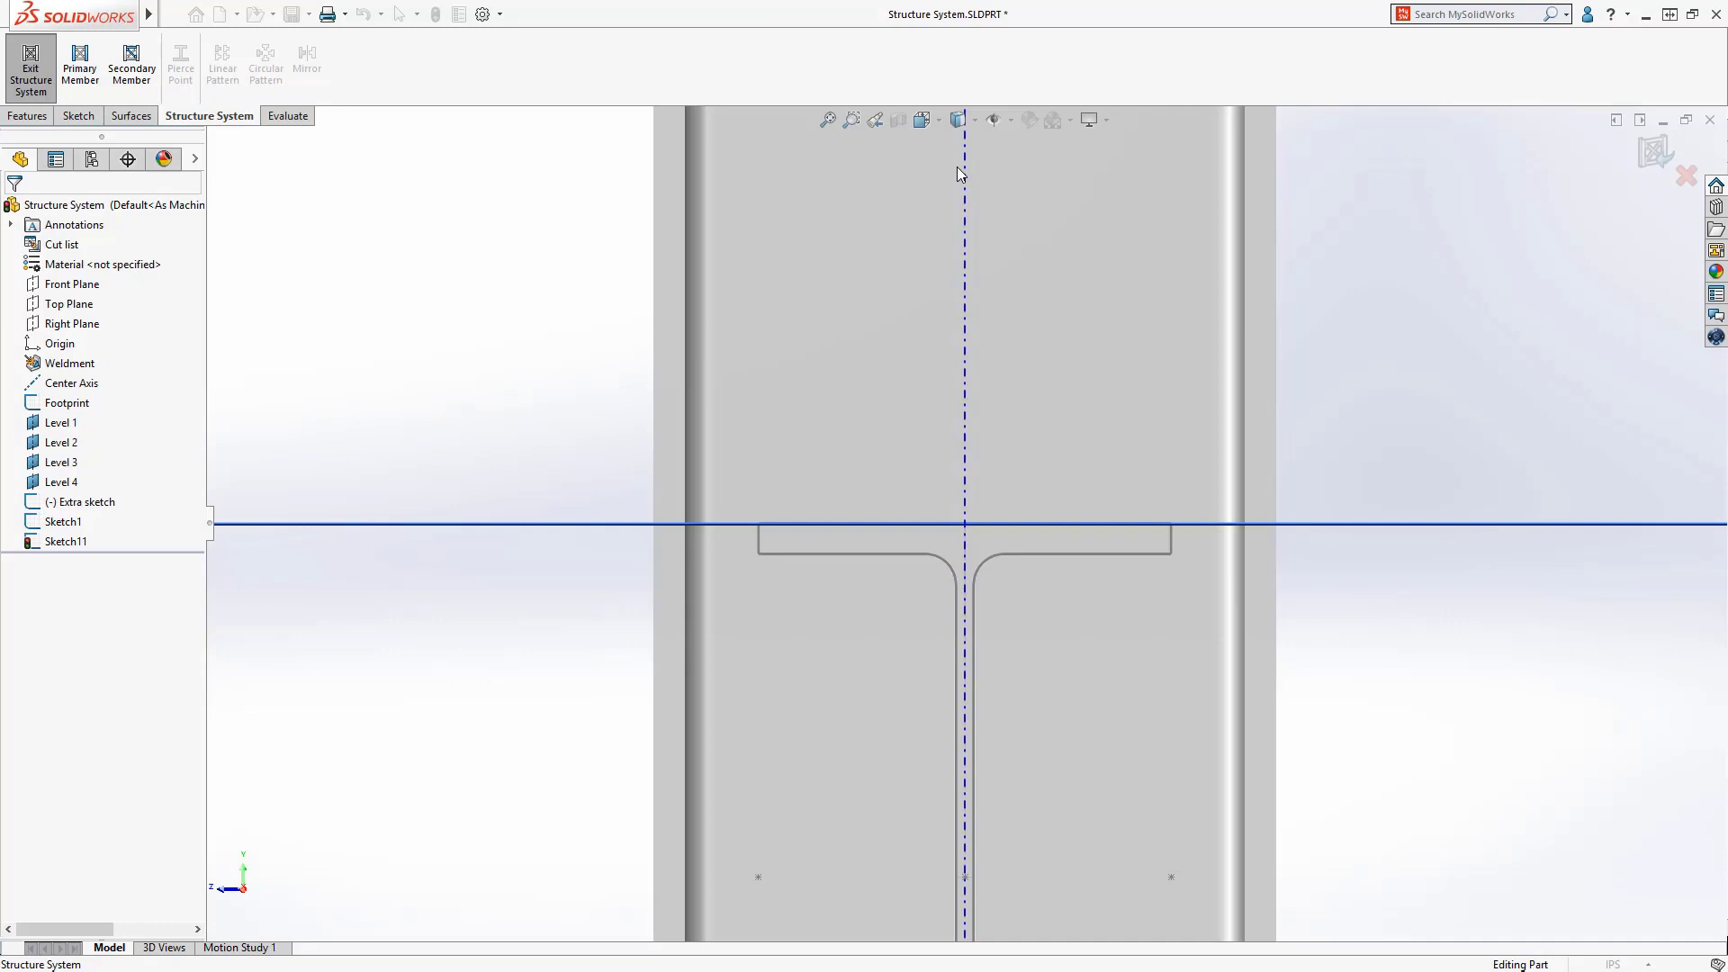
pyautogui.click(874, 119)
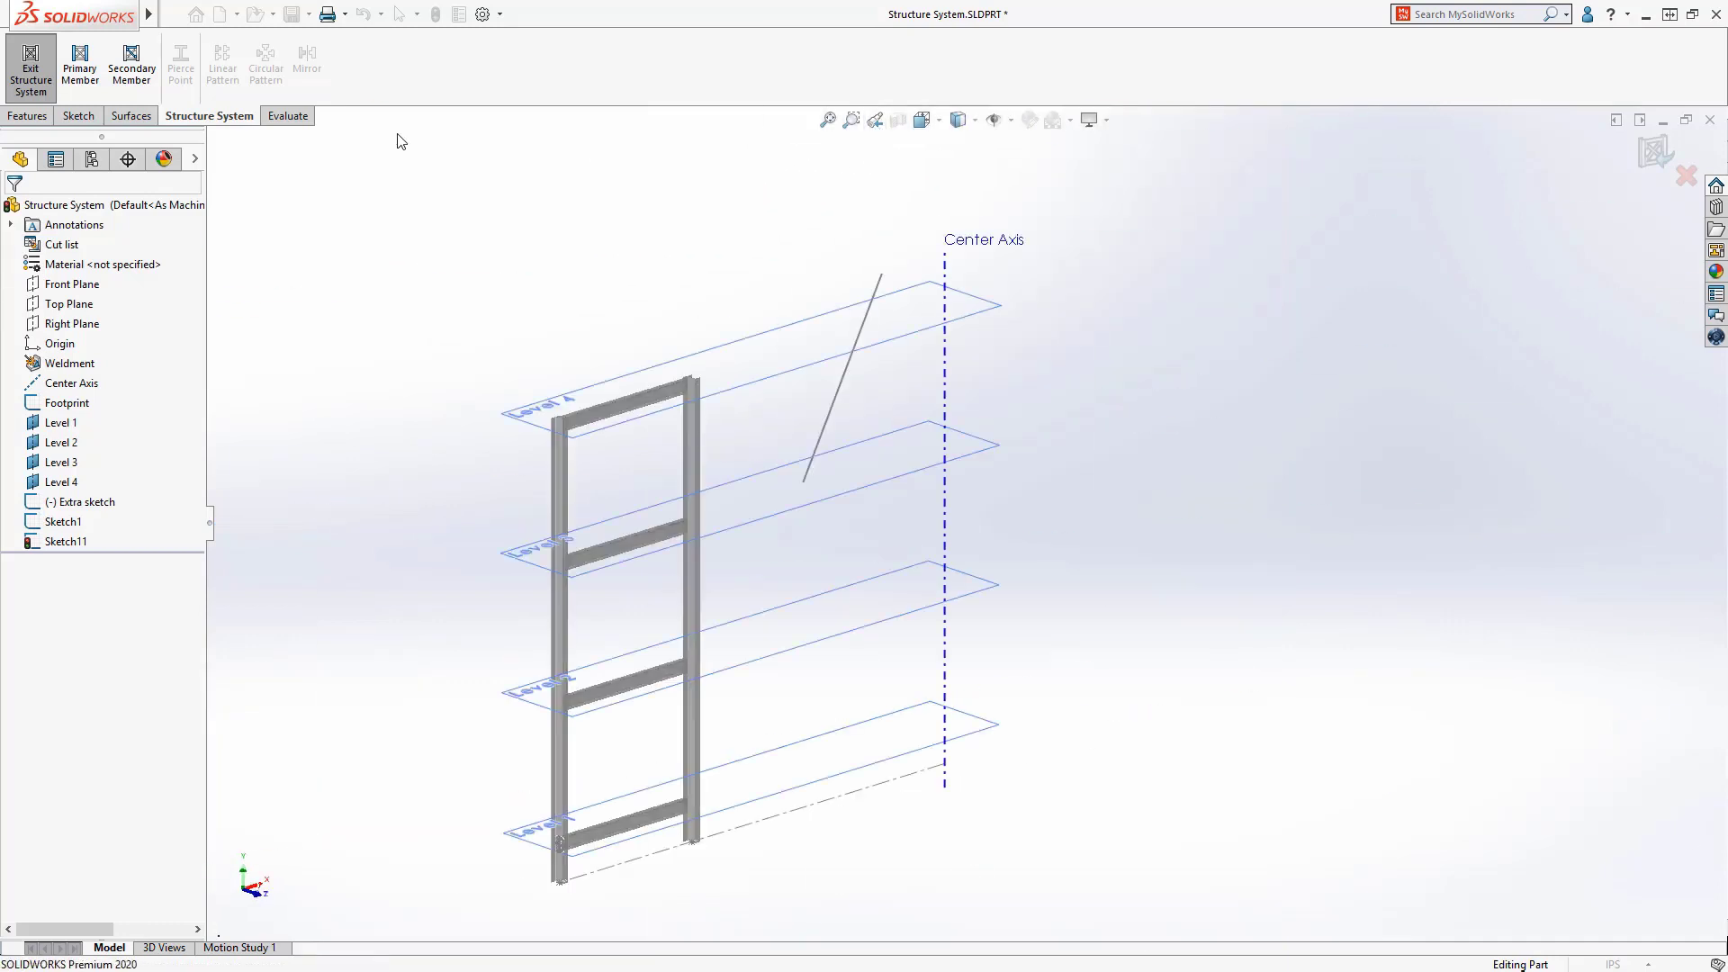
# Start a brace between the top and bottom beams, flipping Member 1 with both offsets 0.
pyautogui.click(131, 63)
pyautogui.click(74, 310)
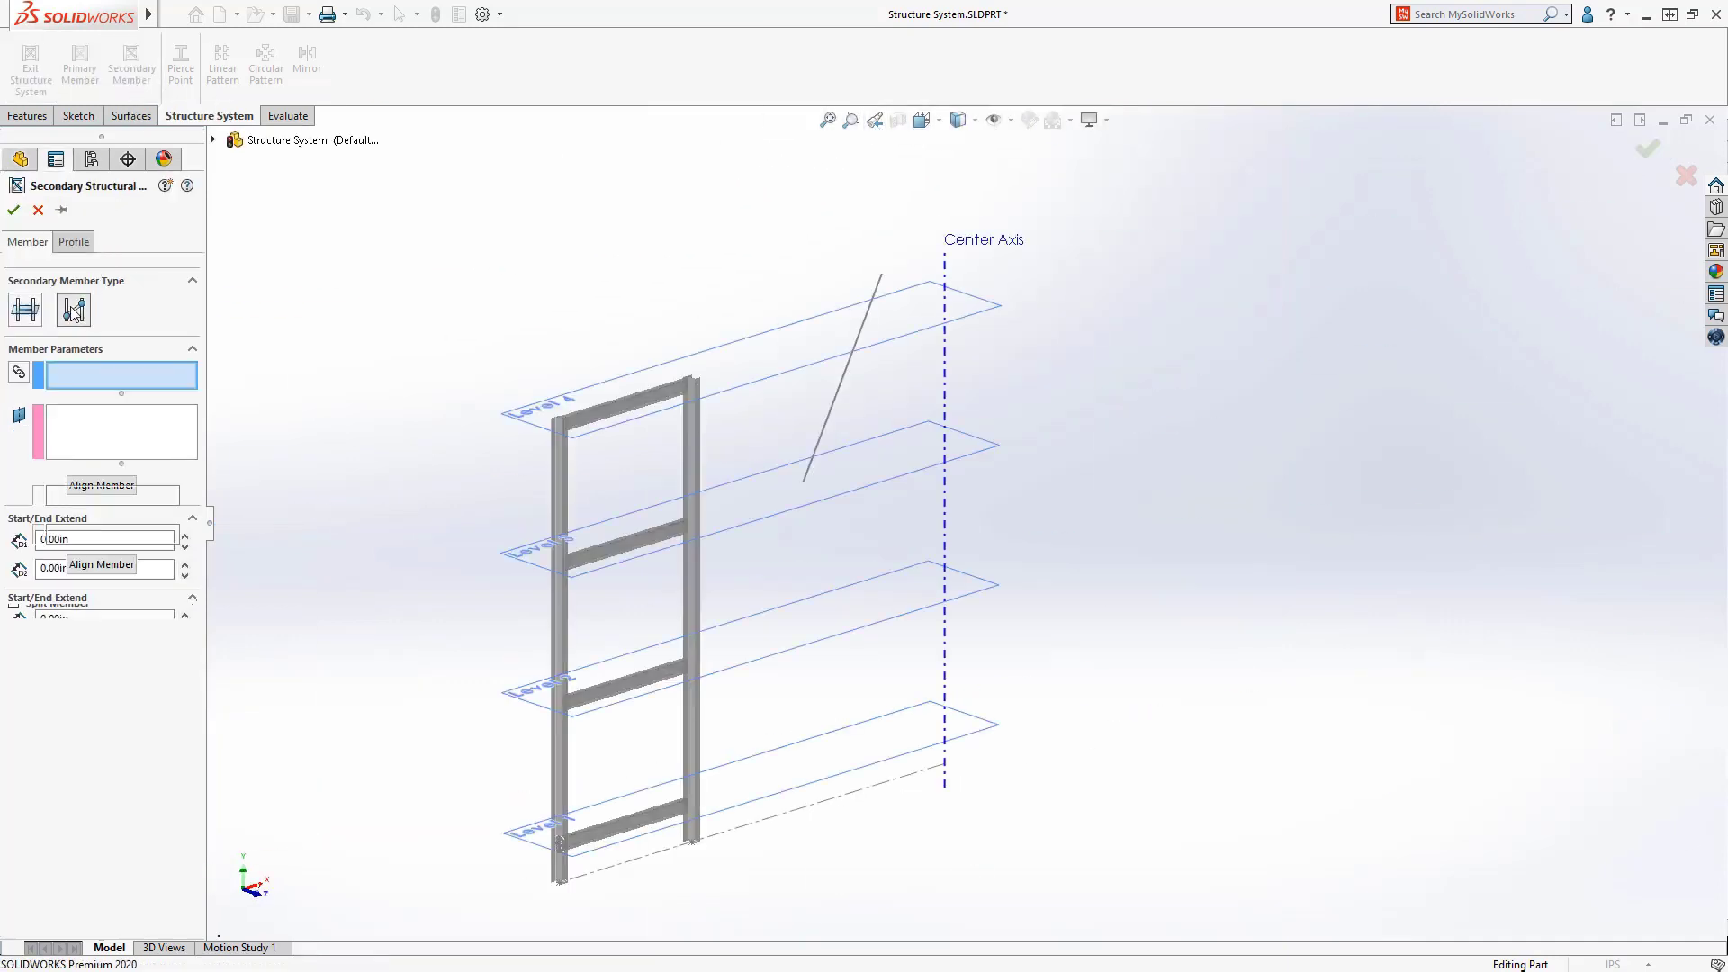
pyautogui.click(567, 420)
pyautogui.click(592, 839)
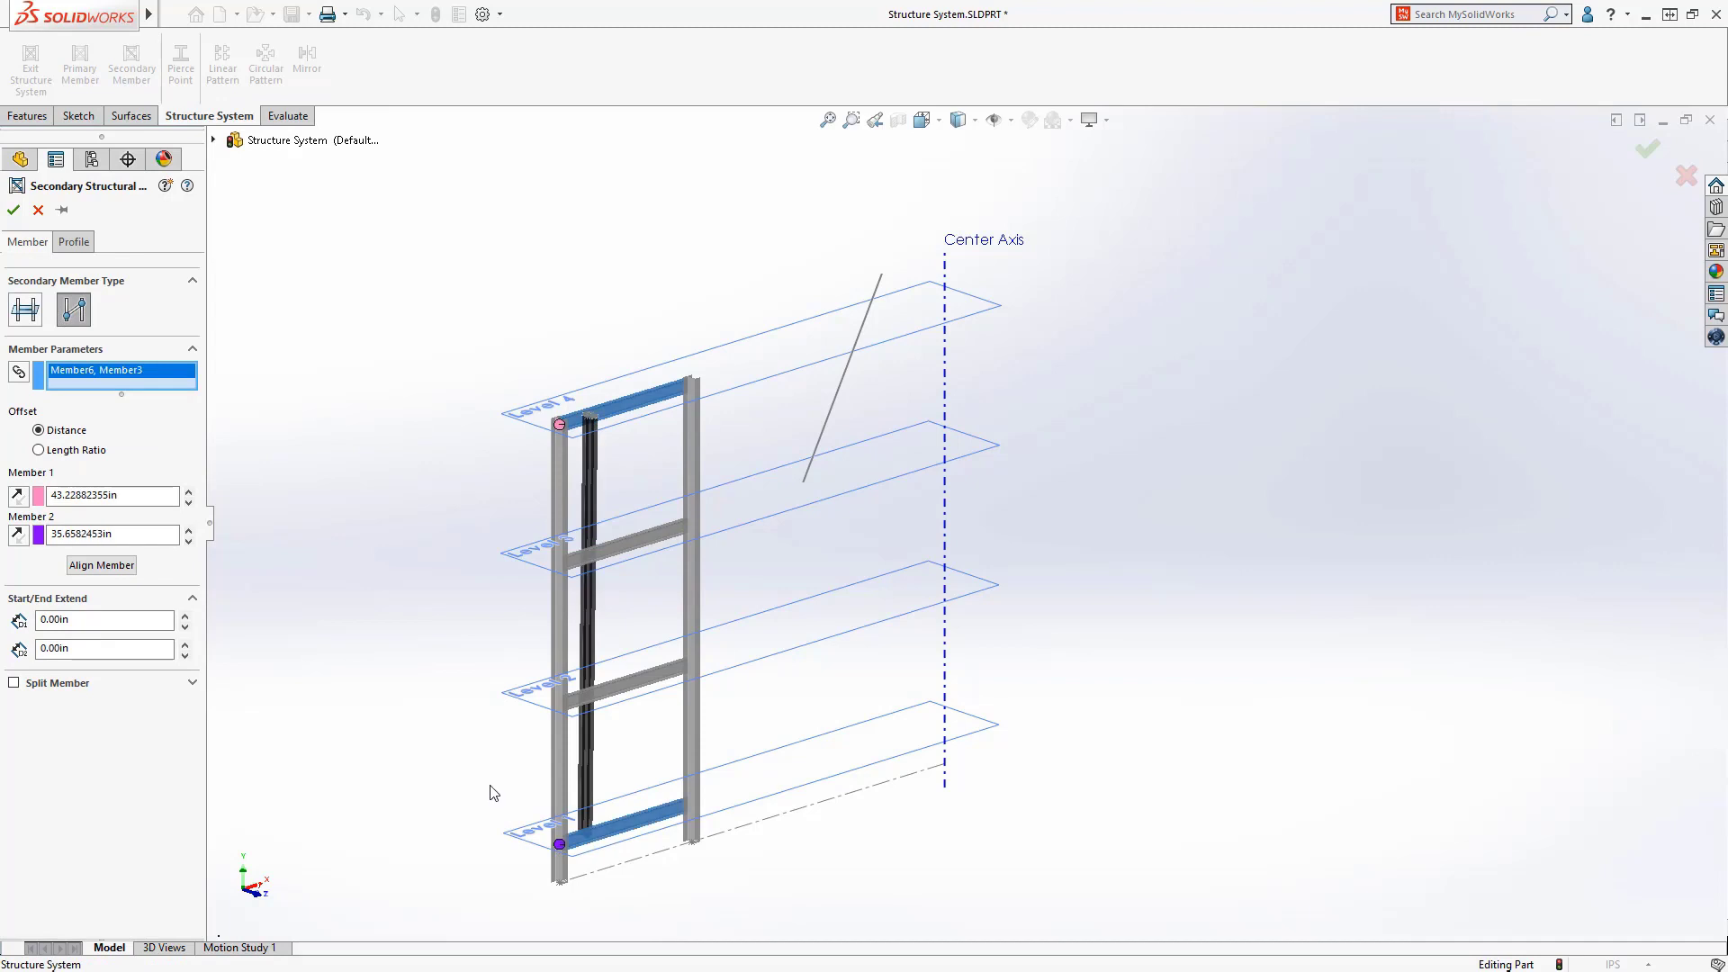
pyautogui.click(18, 496)
pyautogui.doubleClick(108, 495)
pyautogui.write('0.00in')
pyautogui.press('Tab')
pyautogui.write('0')
pyautogui.press('Tab')
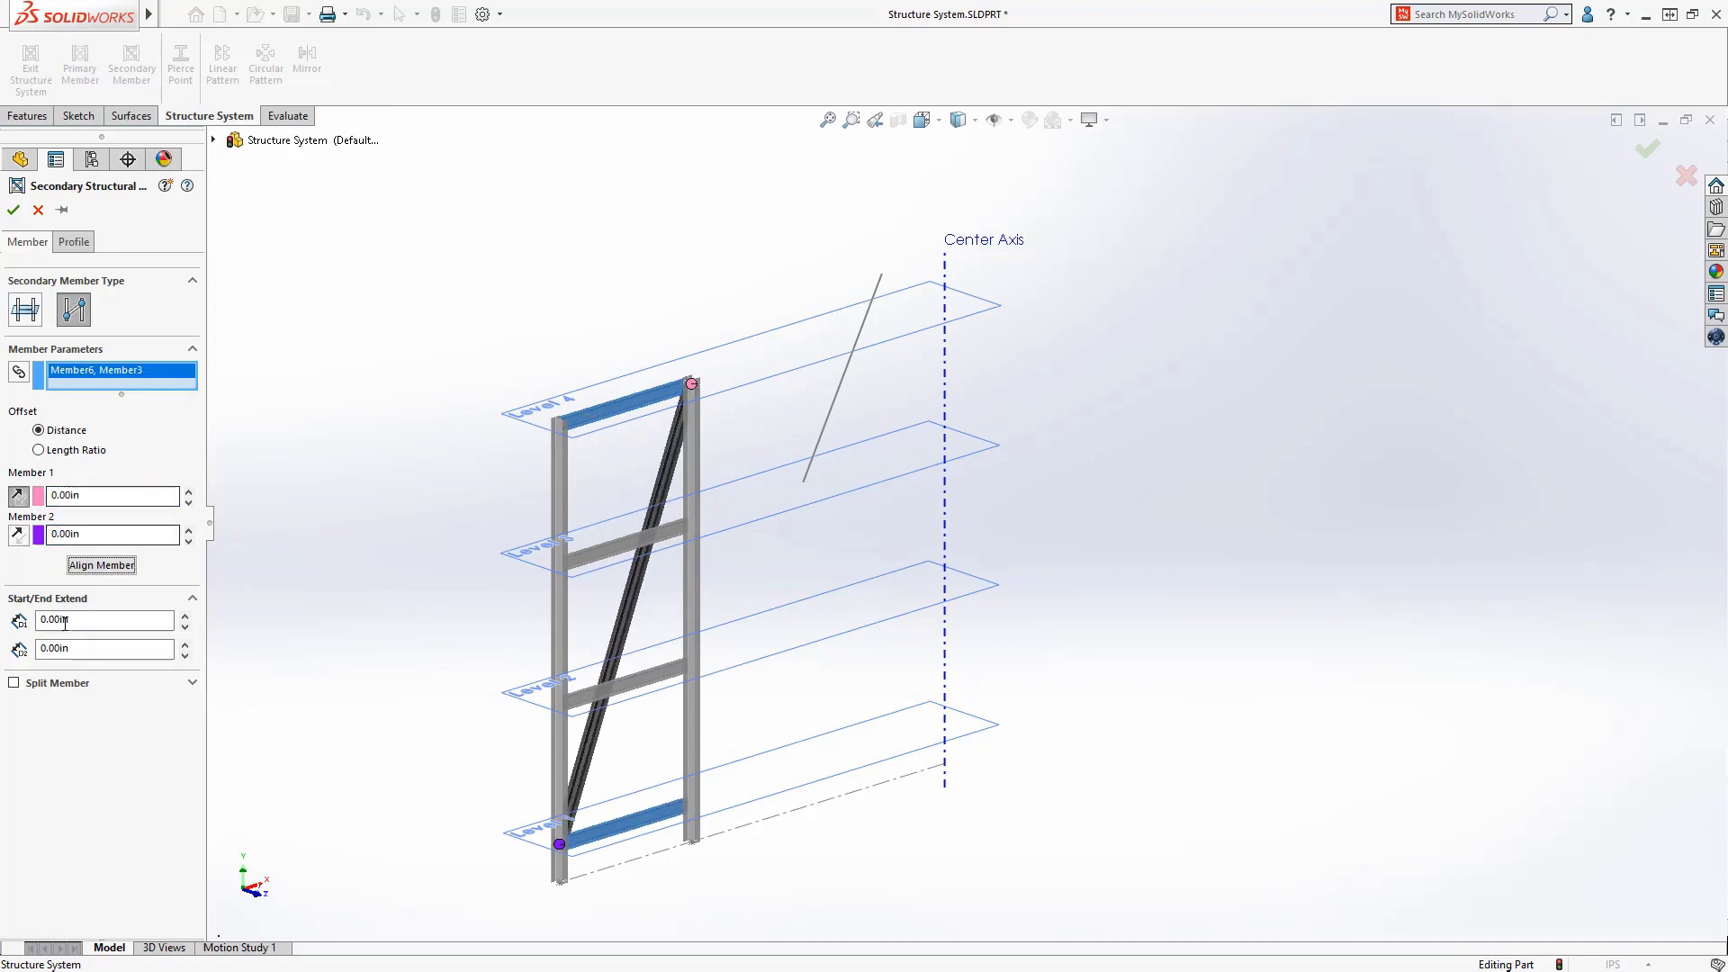
# Split the brace at the lower and upper middle beams using reference members.
pyautogui.click(13, 683)
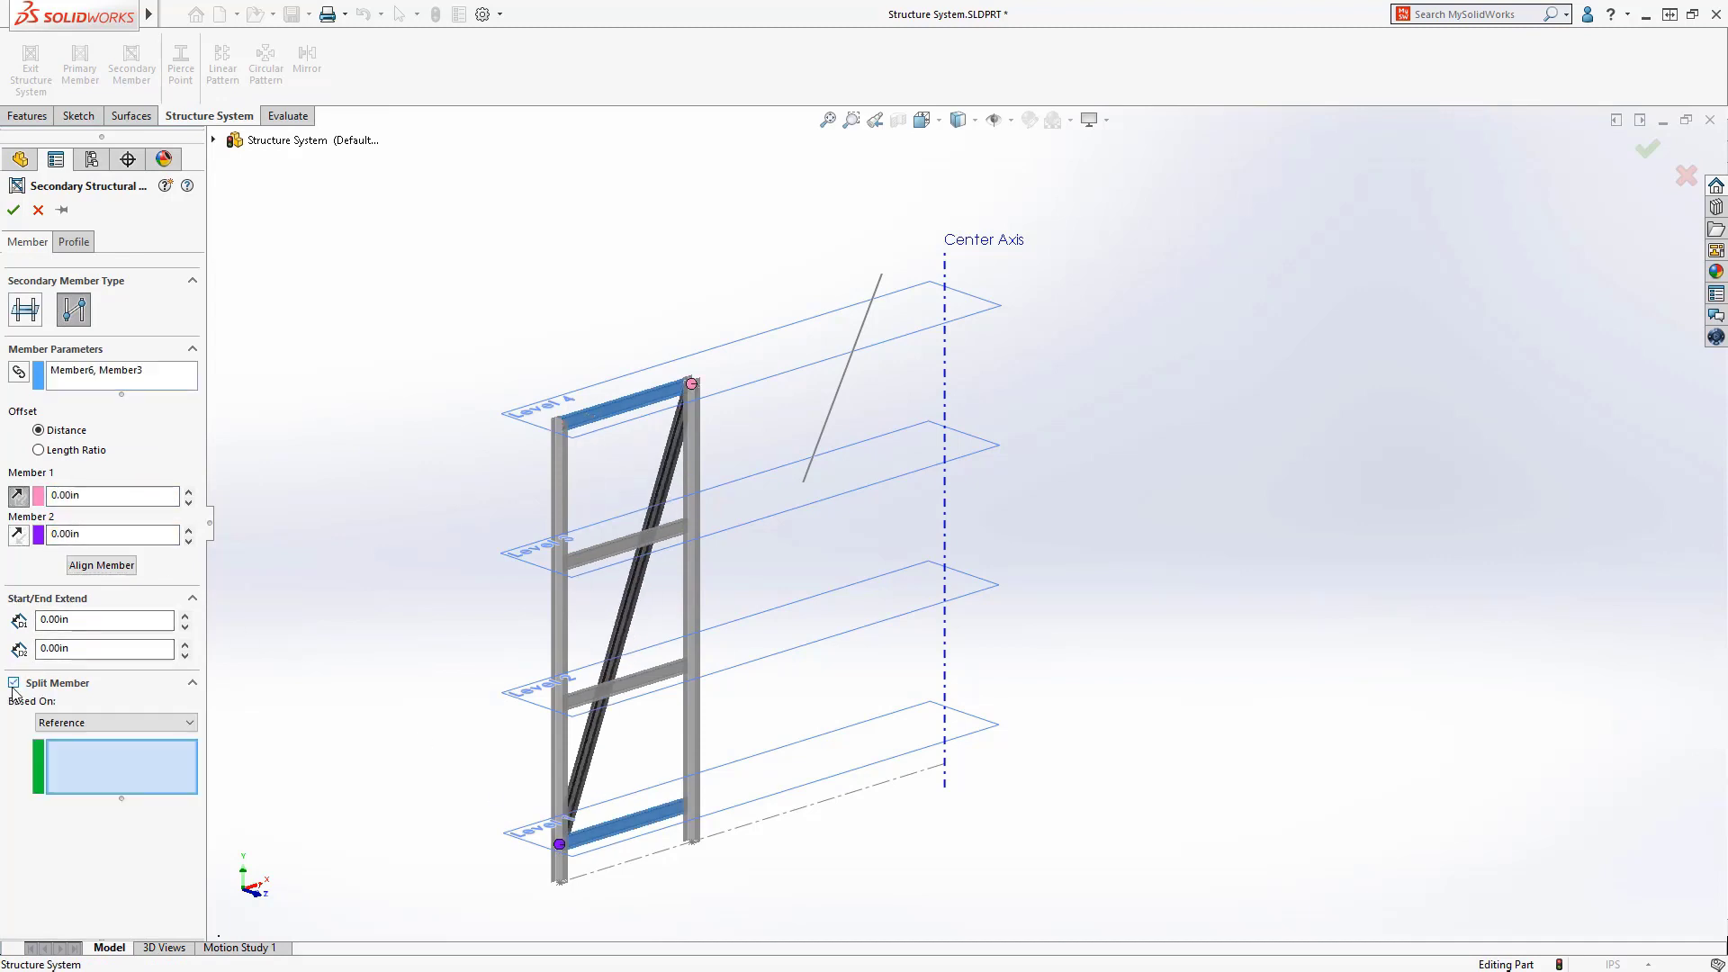
pyautogui.click(112, 726)
pyautogui.click(111, 725)
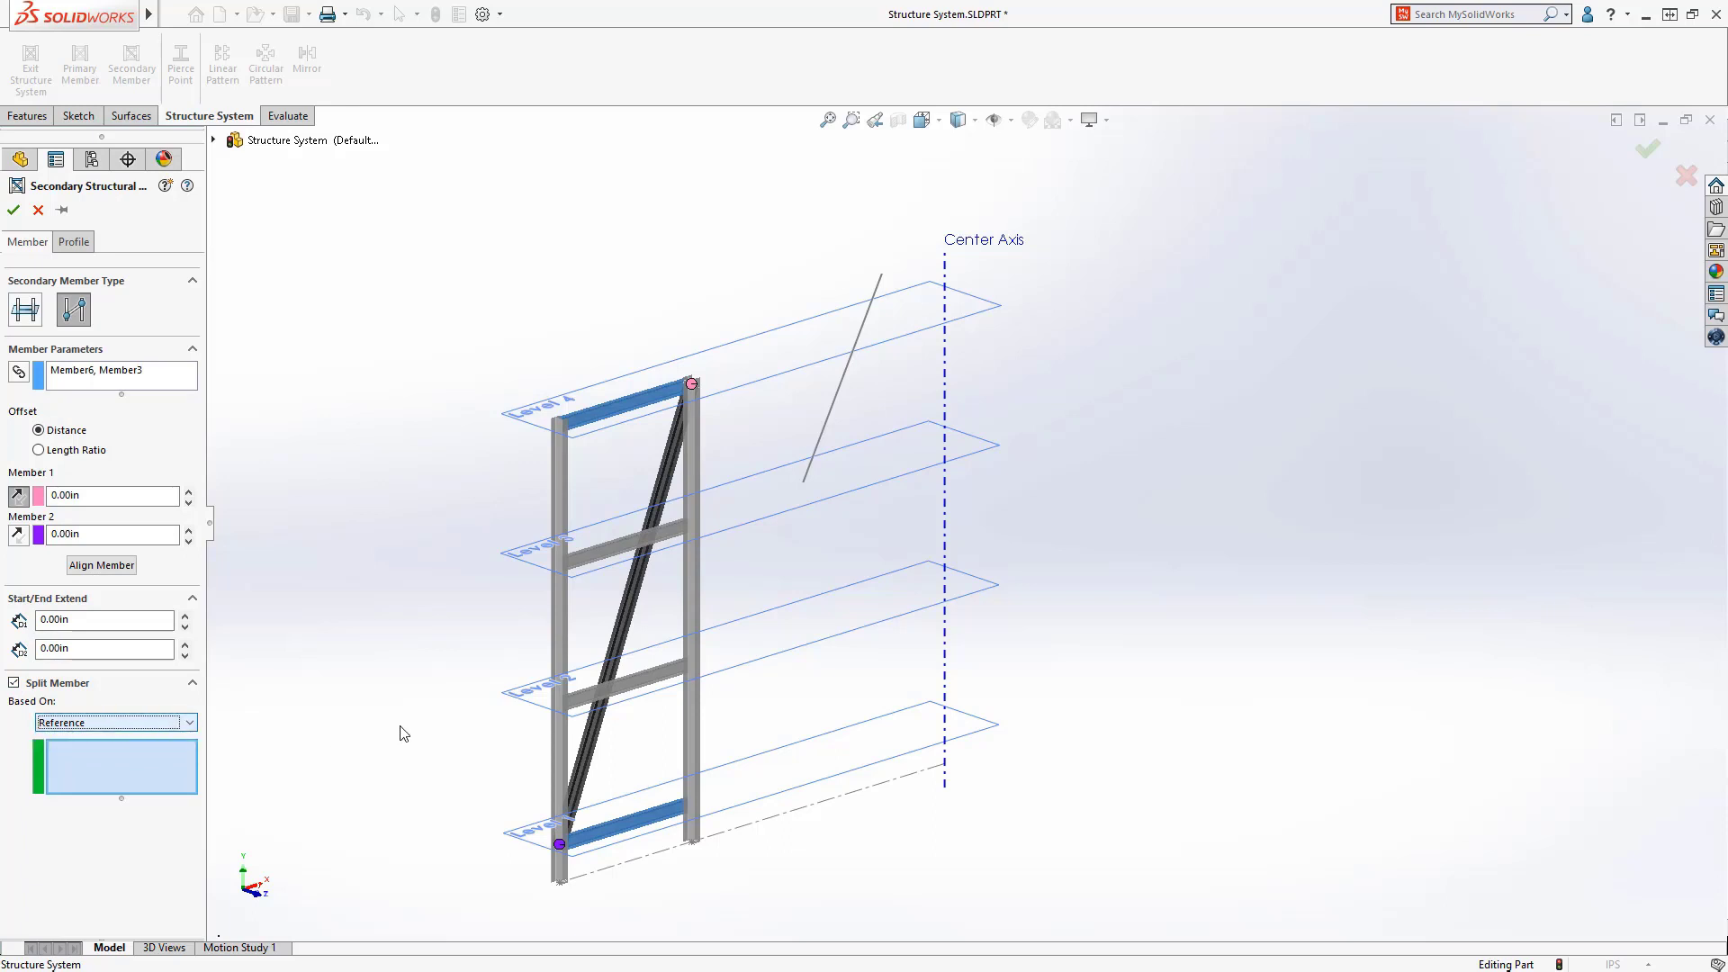
pyautogui.click(600, 702)
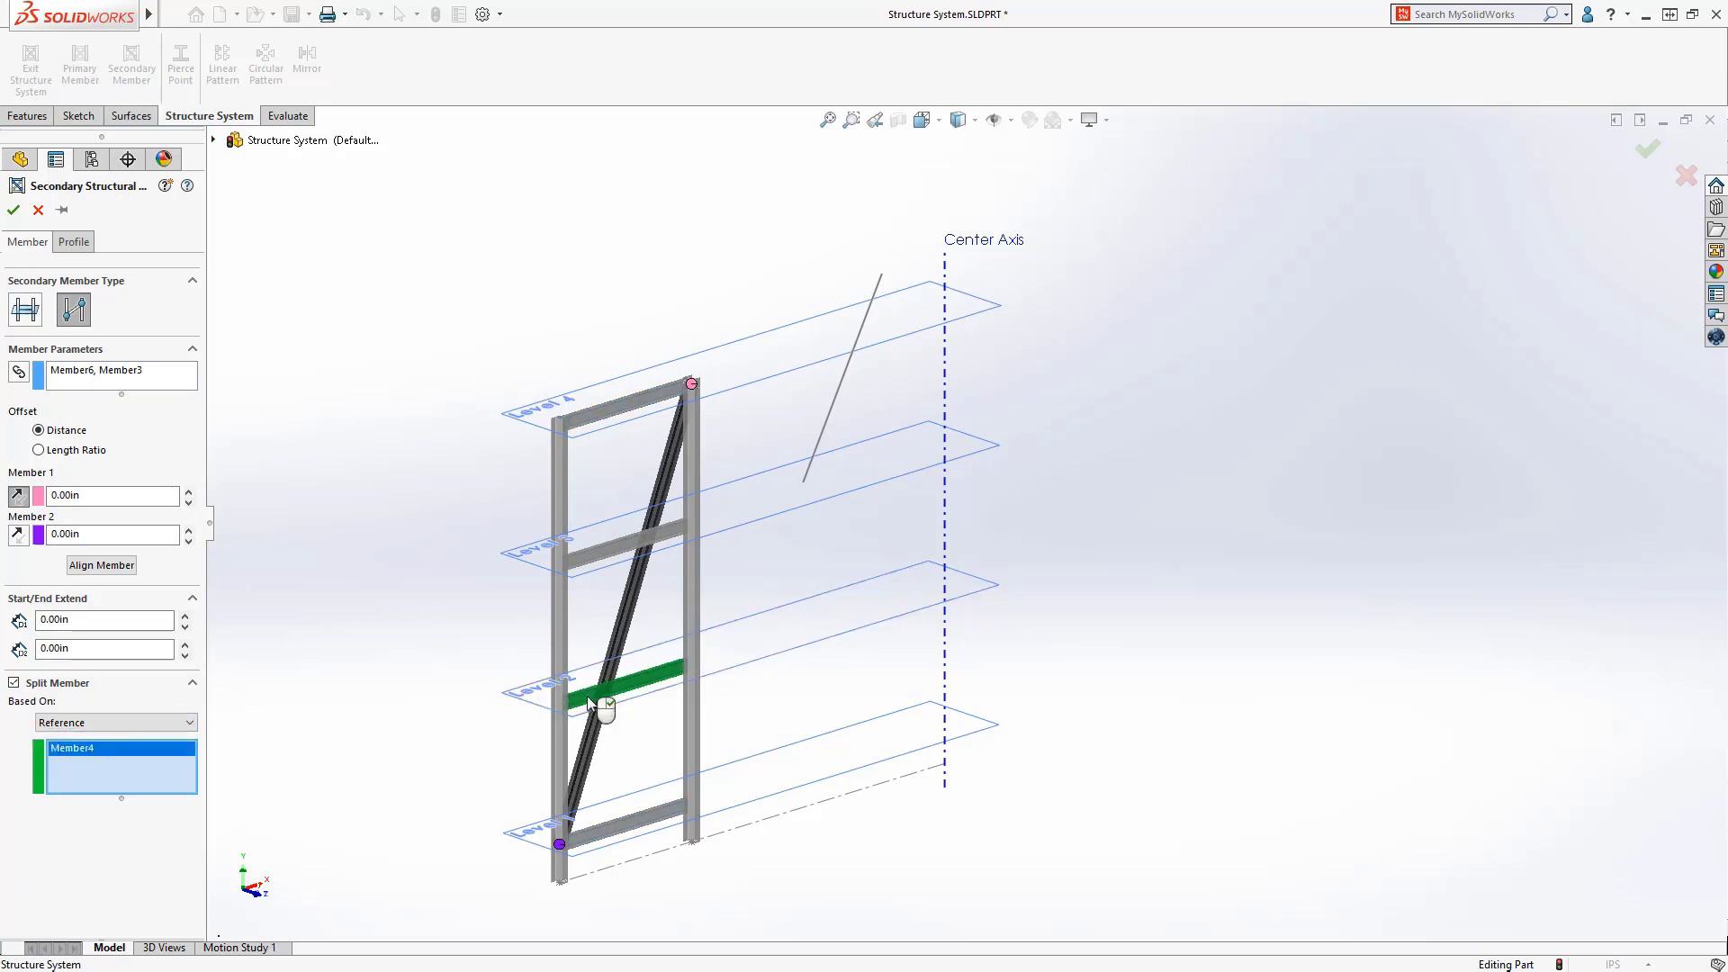
pyautogui.click(586, 563)
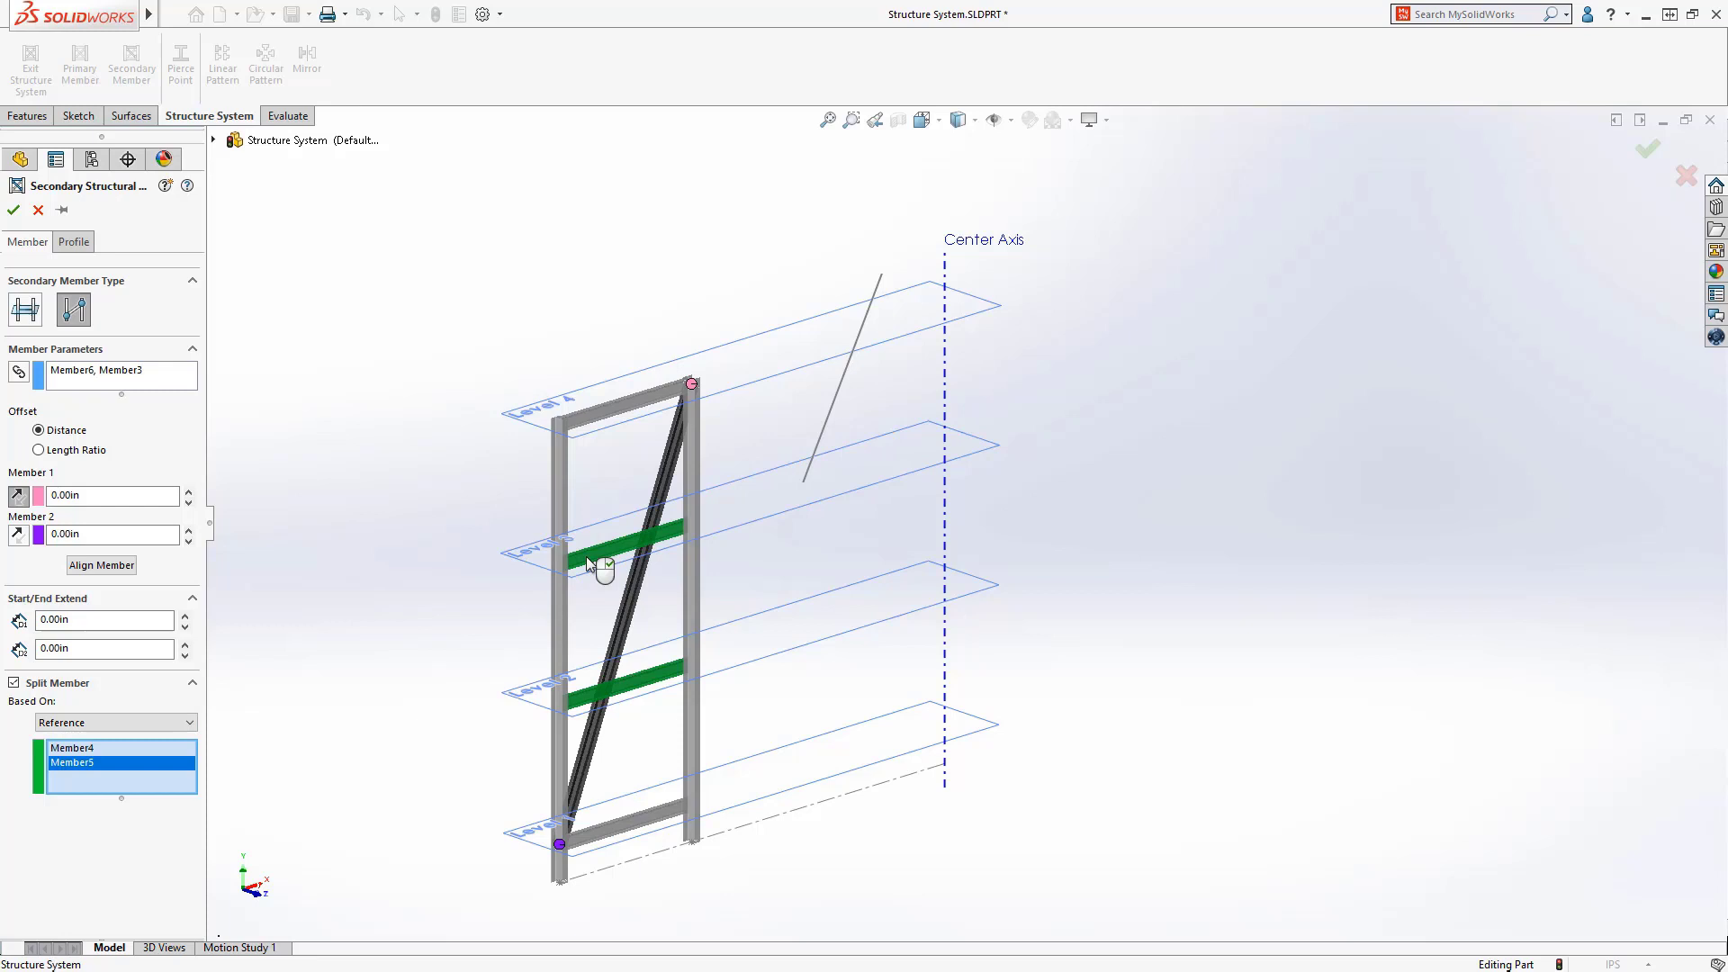
# Rotate the brace's profile alignment to 90 degrees and confirm the brace.
pyautogui.click(74, 241)
pyautogui.tripleClick(99, 700)
pyautogui.write('90')
pyautogui.press('Return')
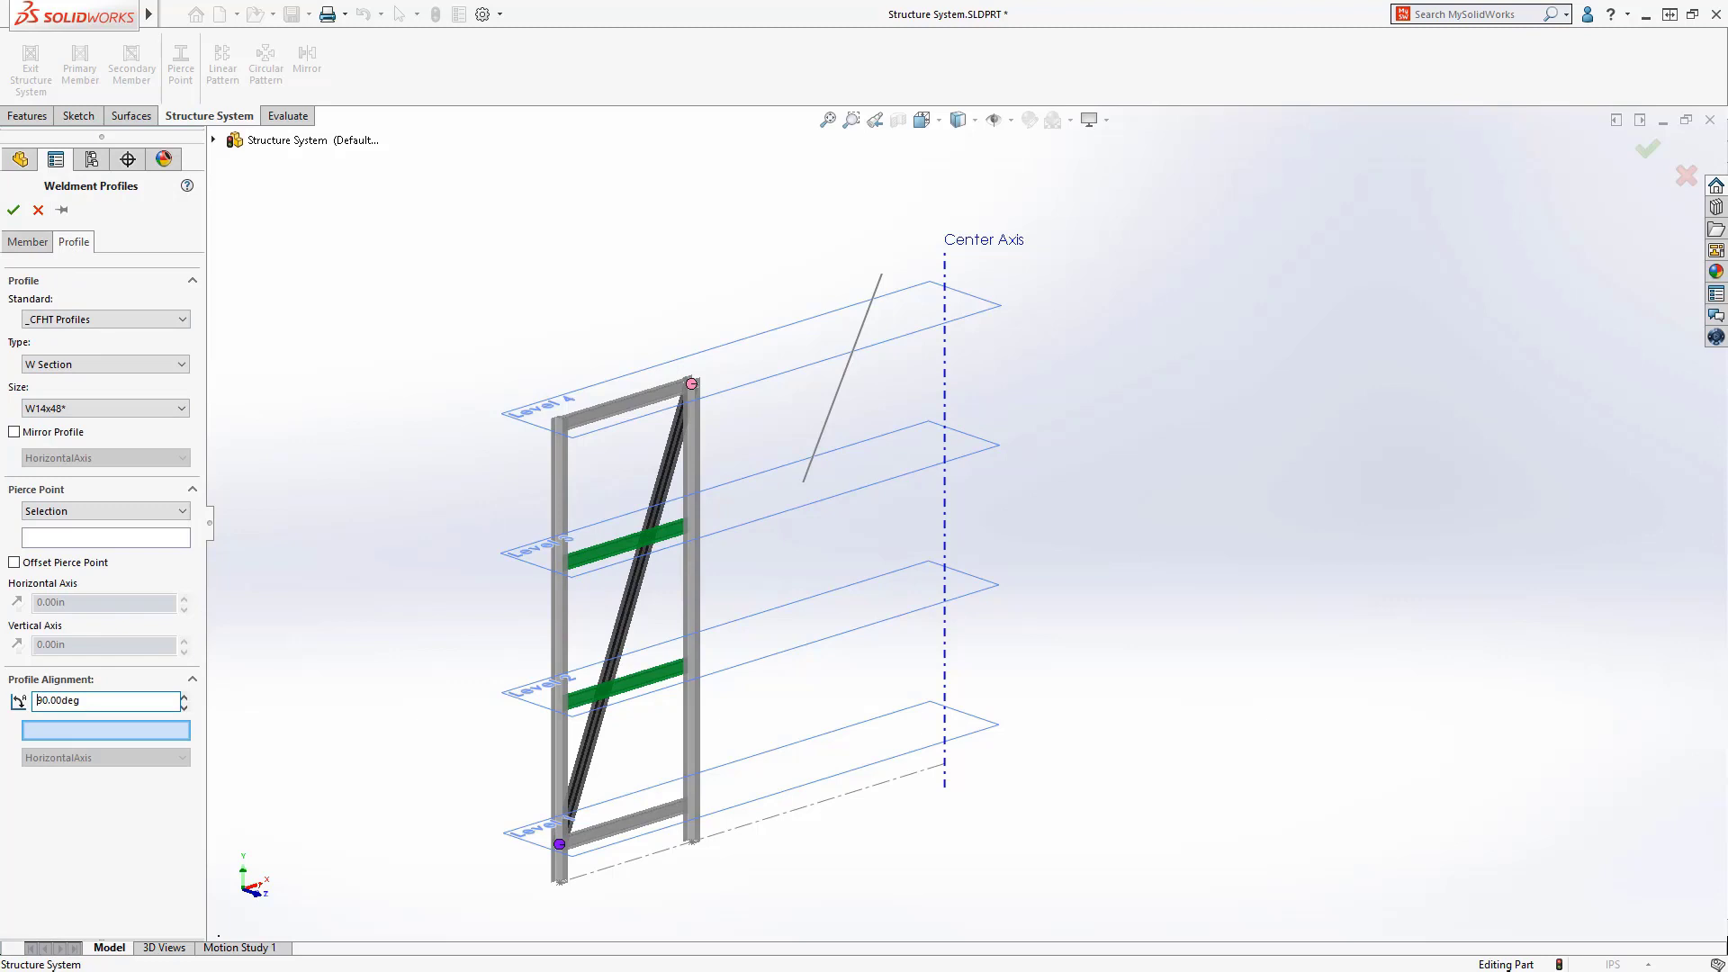
pyautogui.click(13, 210)
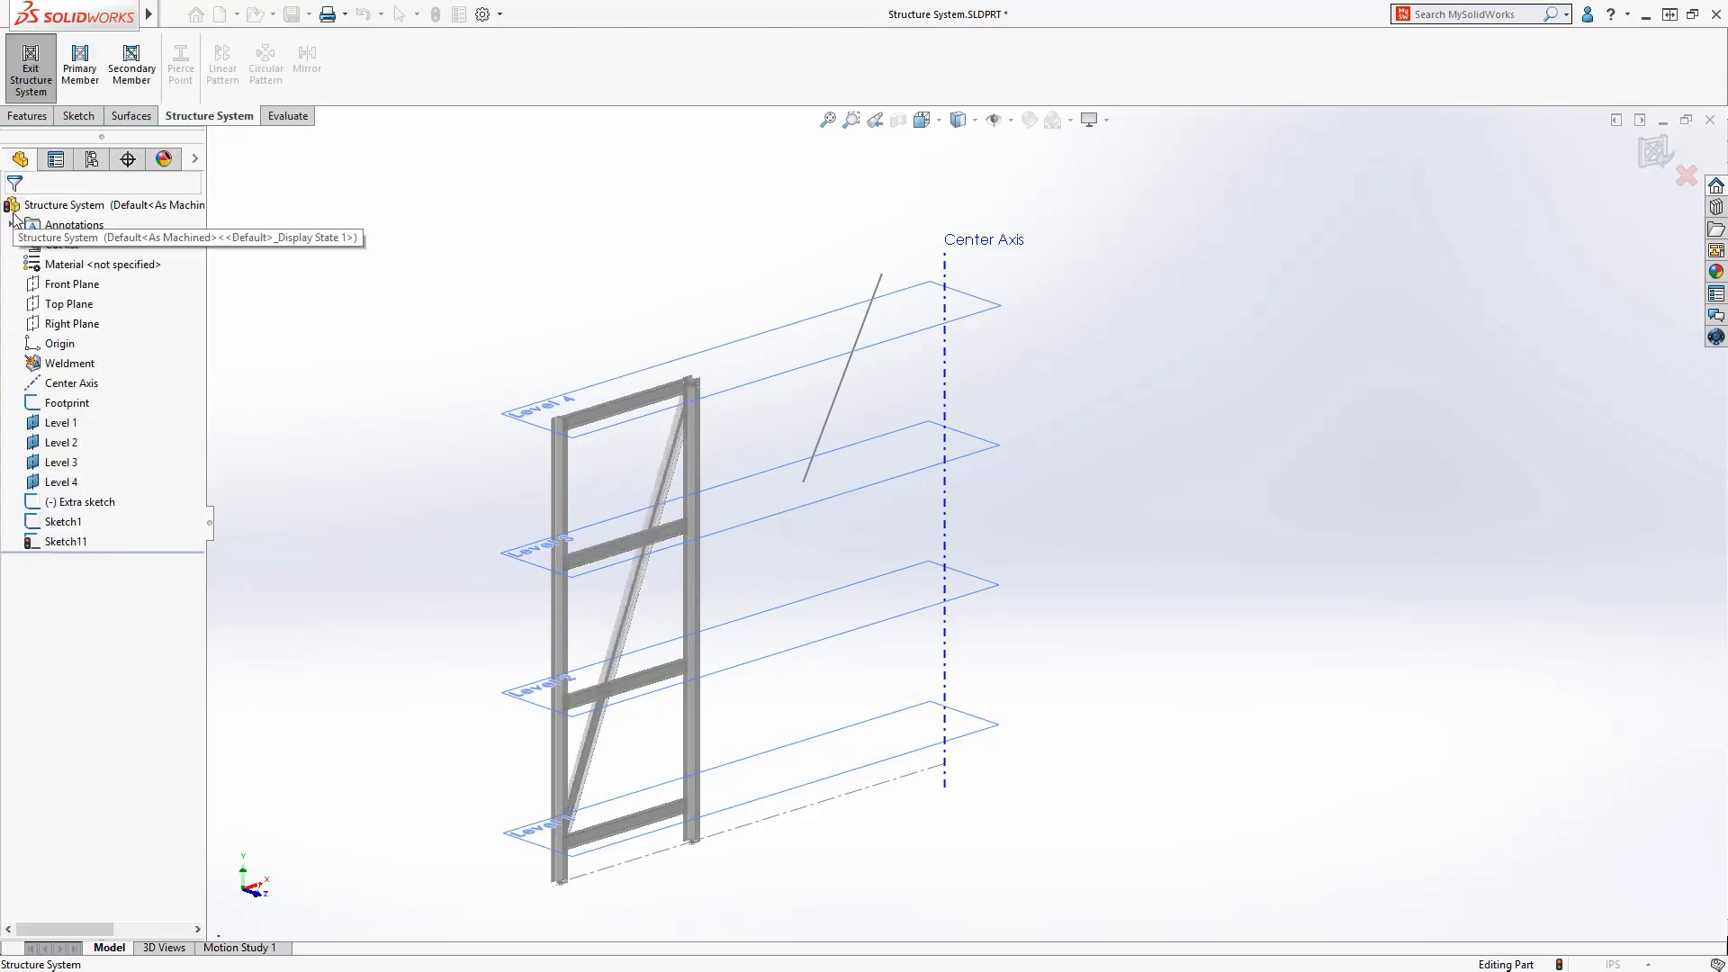
# Build the structure system and apply planar trims to the simple and two-member corners.
pyautogui.click(31, 87)
pyautogui.click(66, 480)
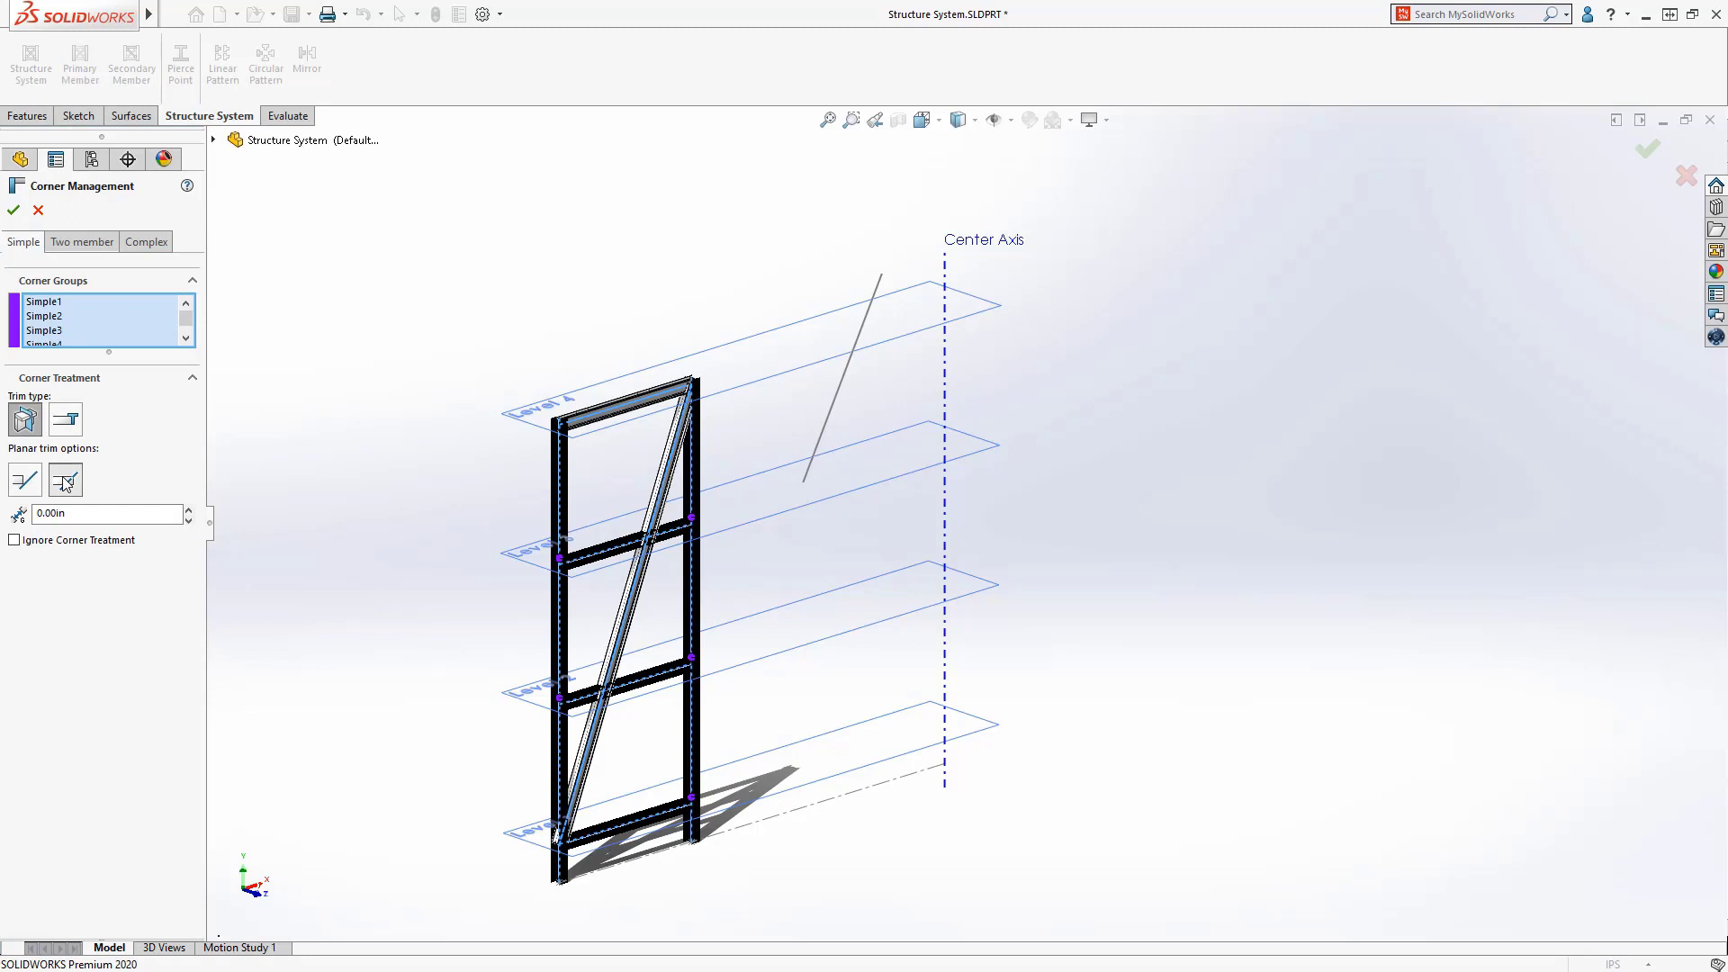
pyautogui.click(62, 327)
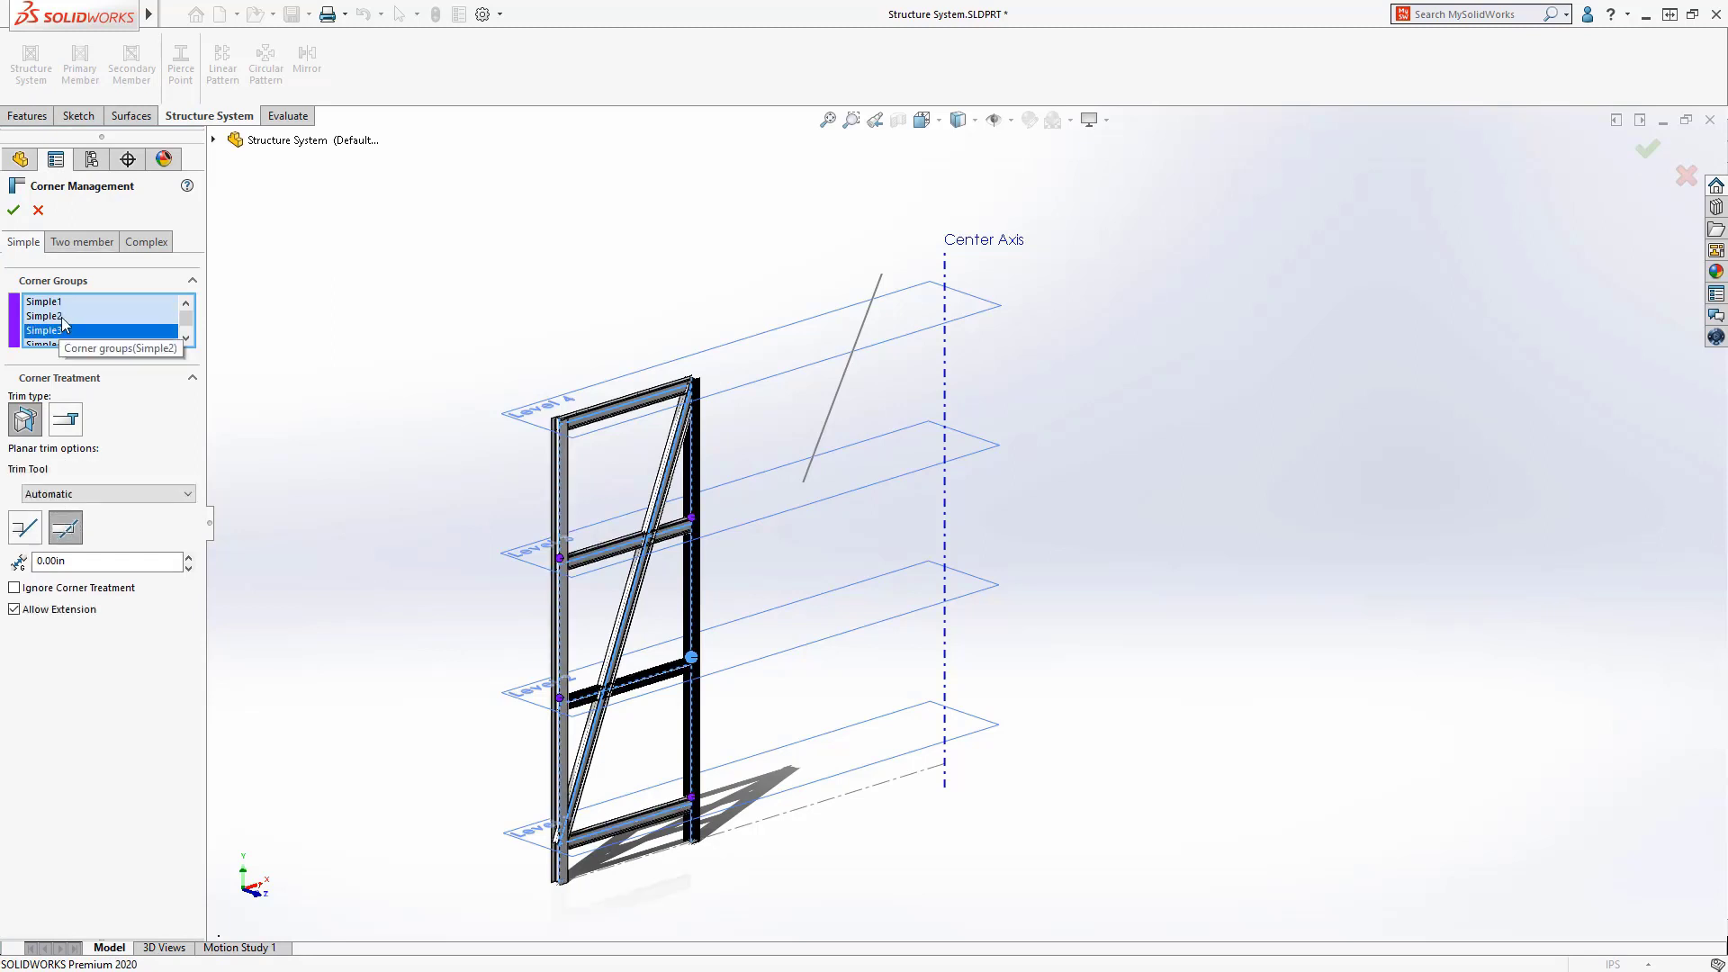
pyautogui.click(93, 243)
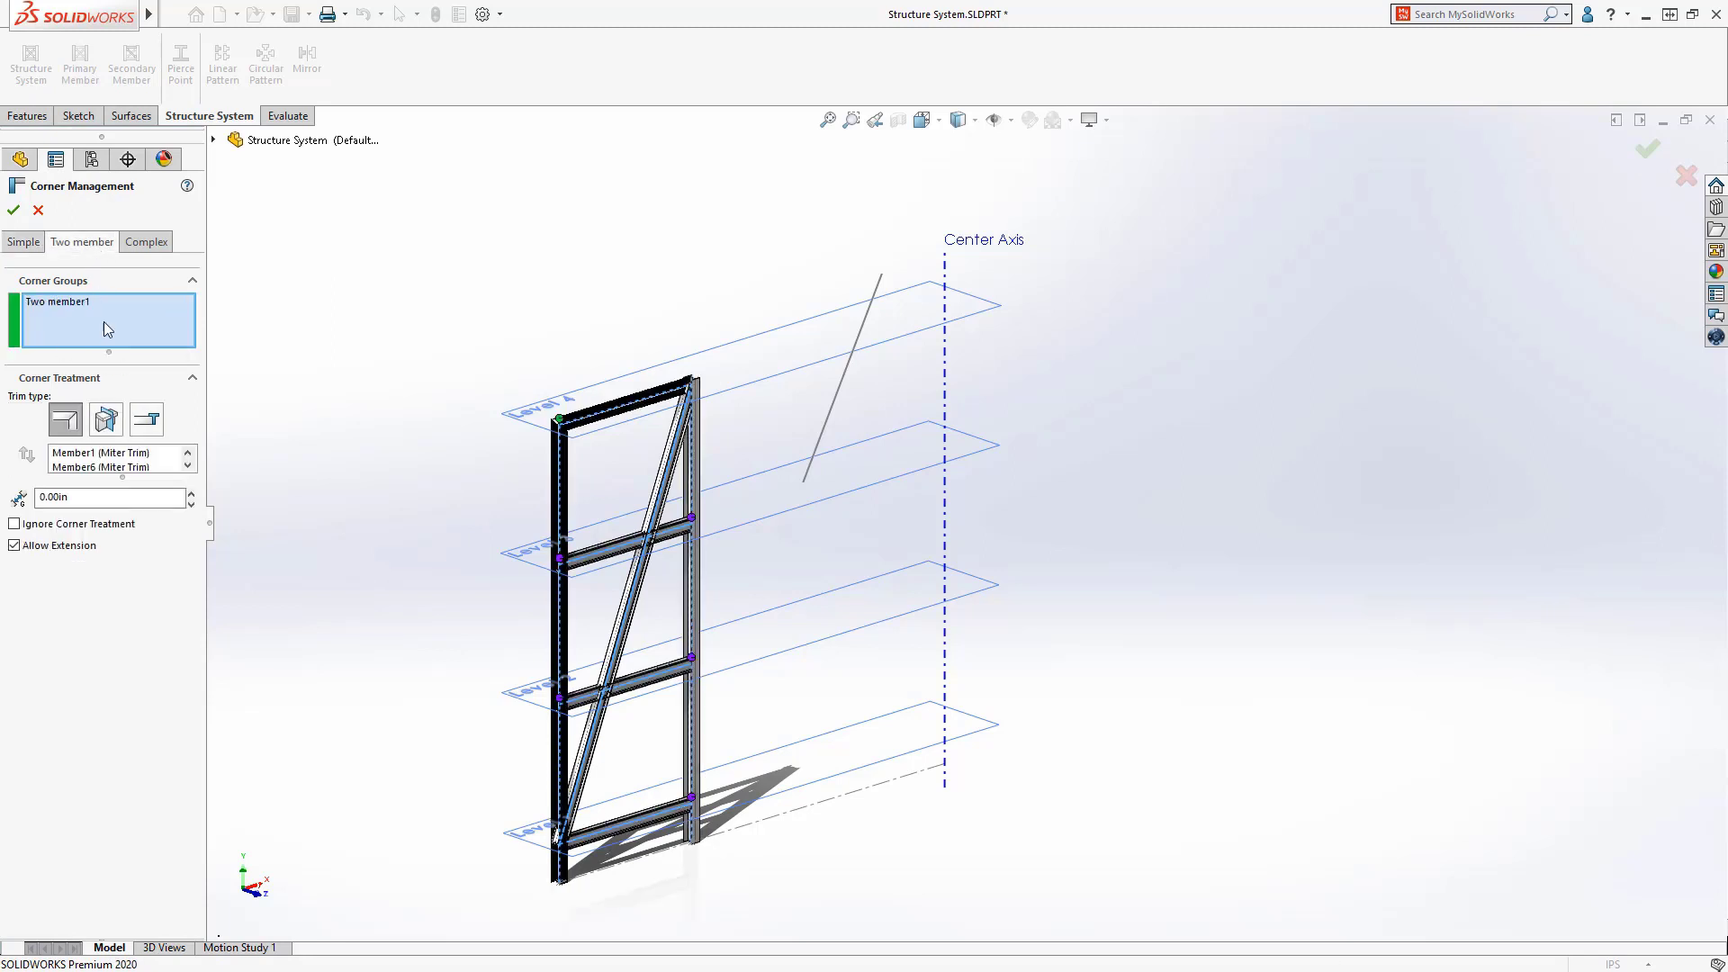
pyautogui.click(106, 420)
pyautogui.click(106, 475)
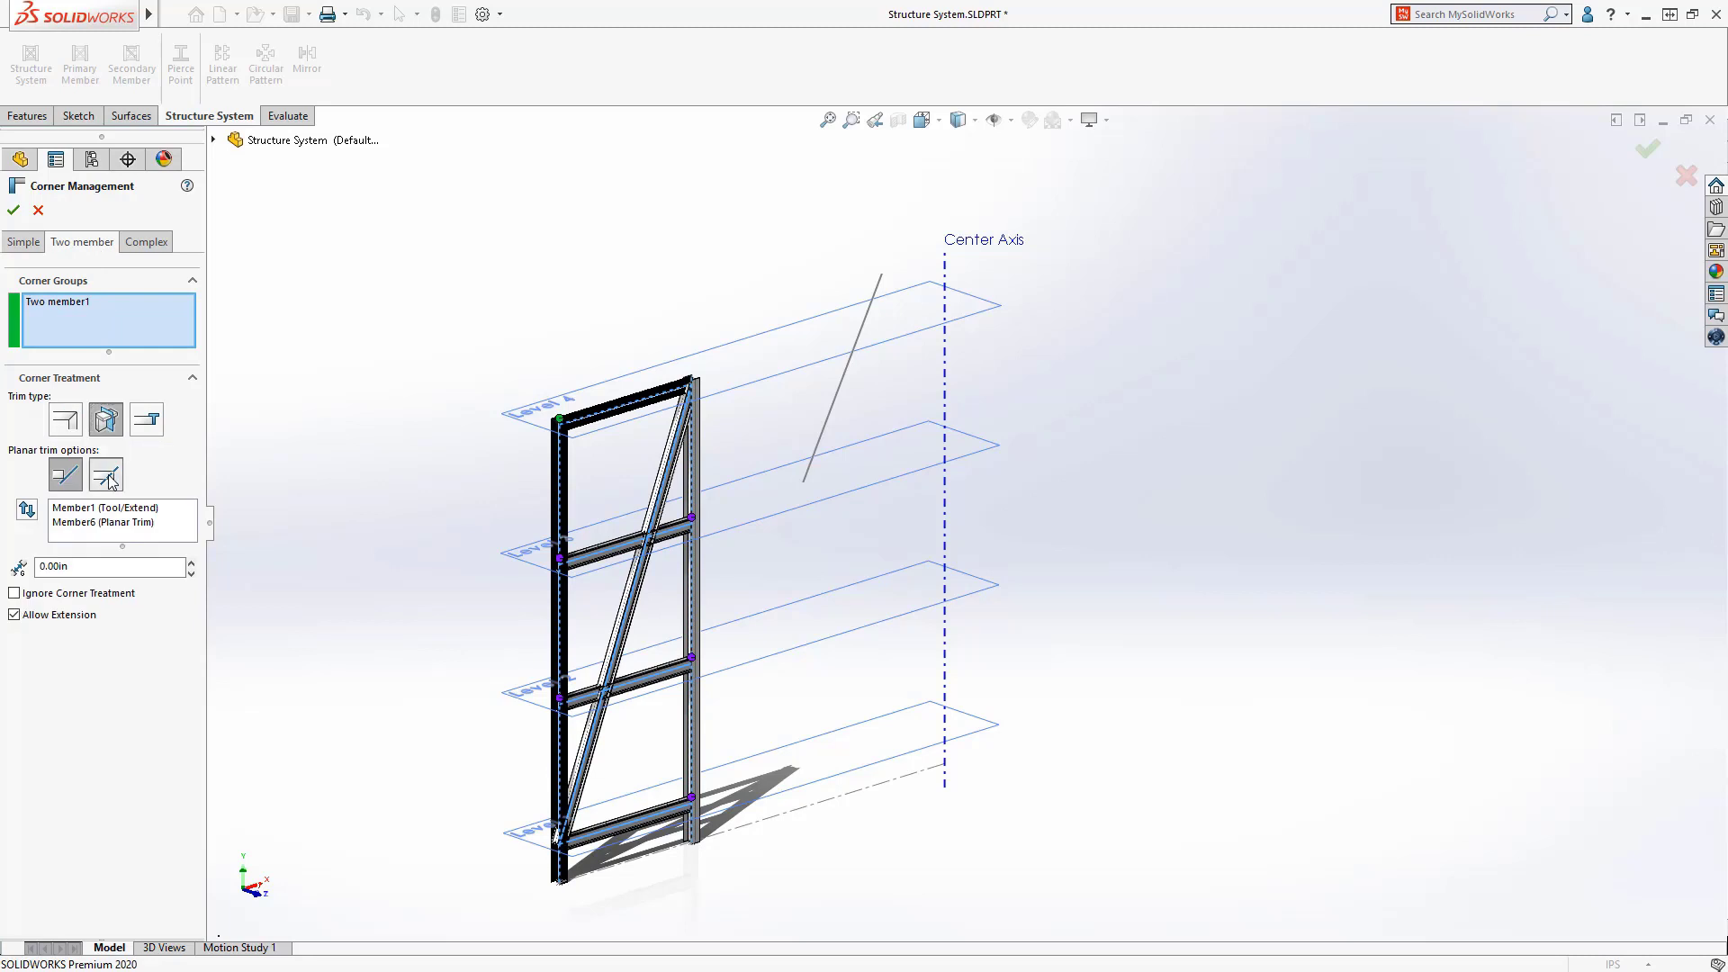
pyautogui.click(106, 508)
pyautogui.click(108, 523)
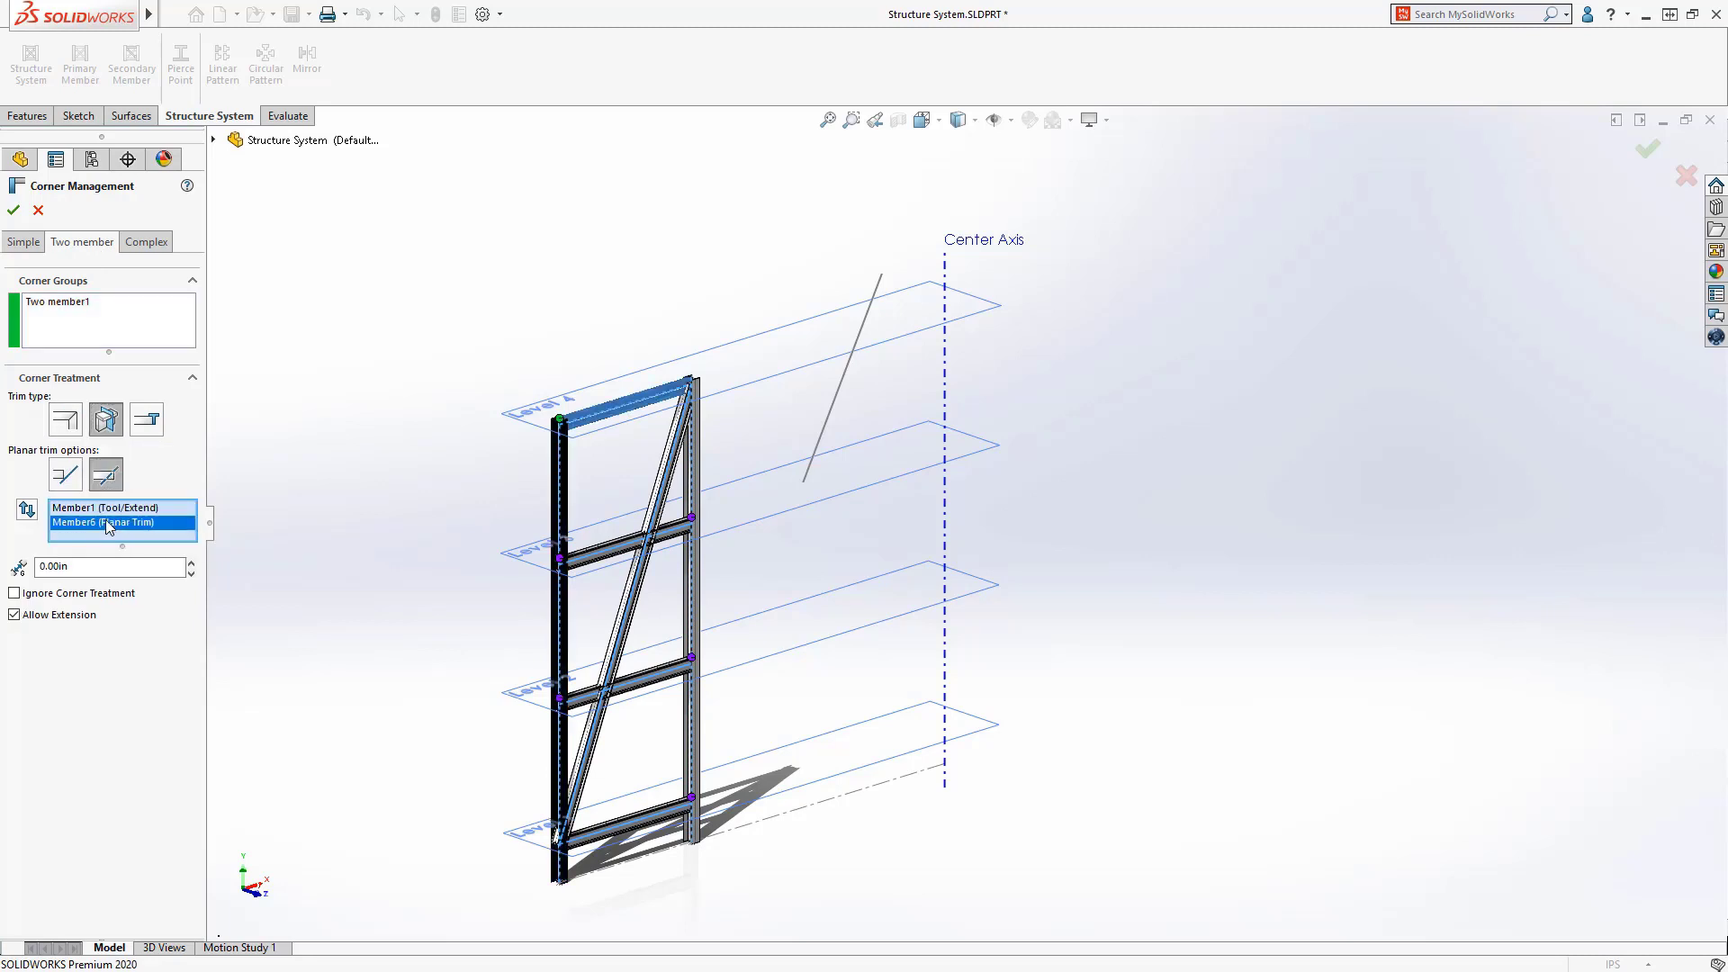
# In the complex corner, set Member4 to trim brace pieces Member7_3 and Member7_2, then apply.
pyautogui.click(146, 242)
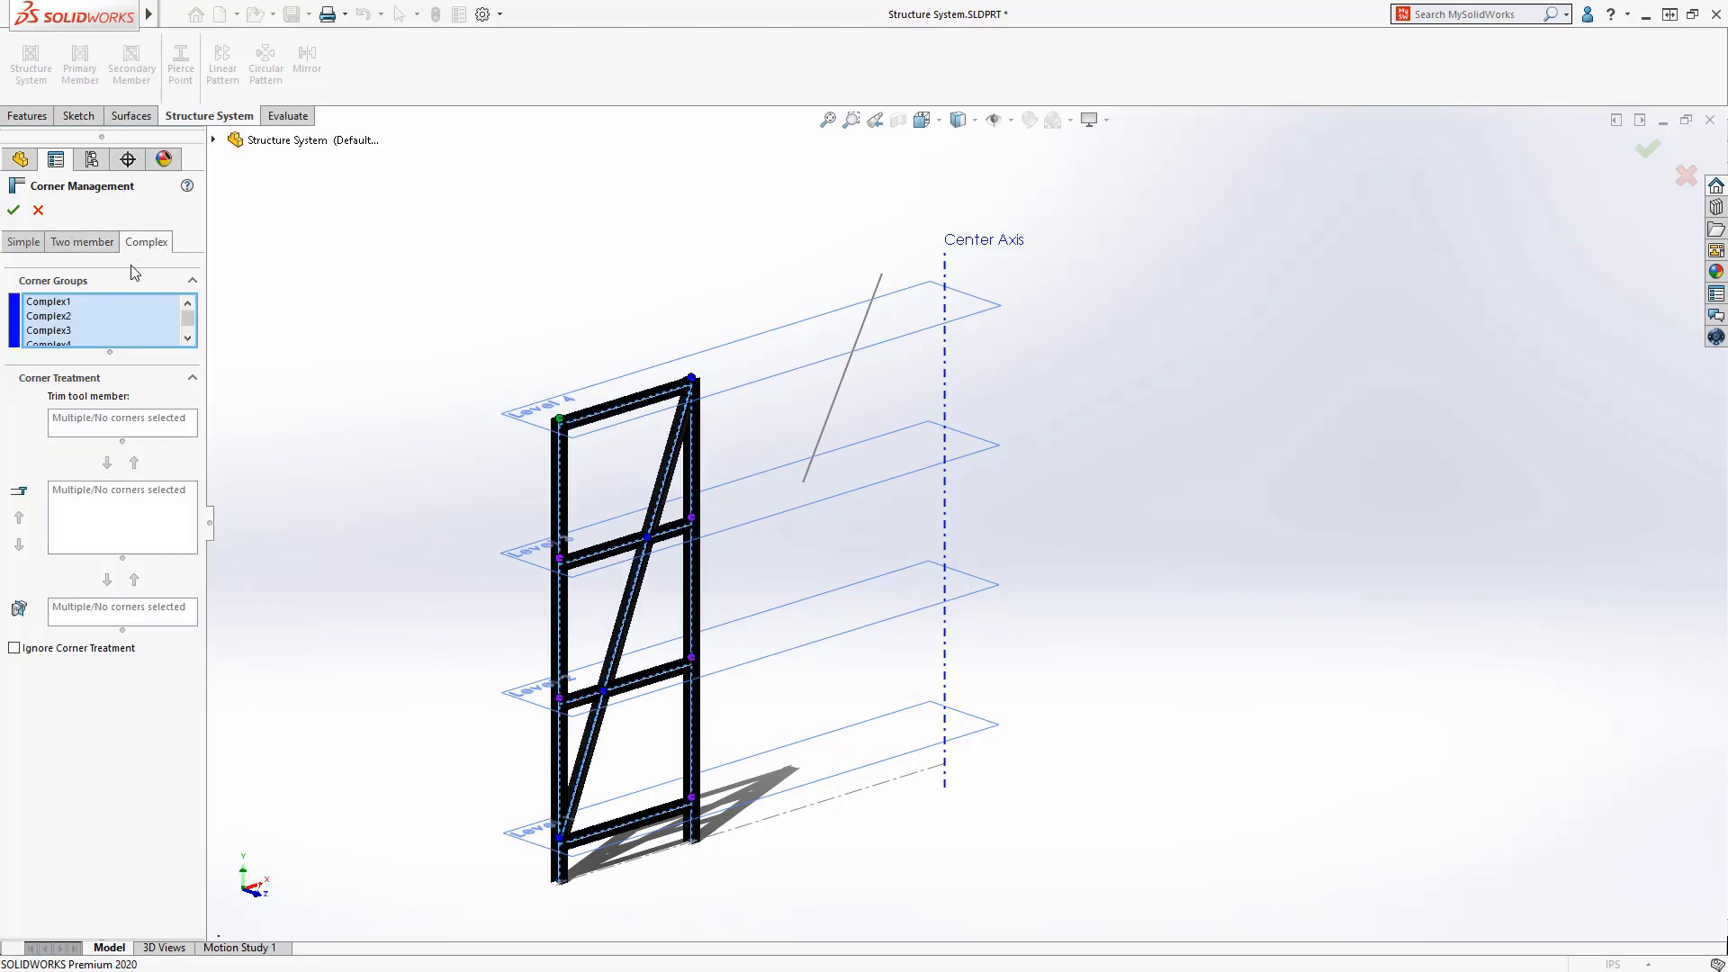
pyautogui.click(63, 303)
pyautogui.click(83, 420)
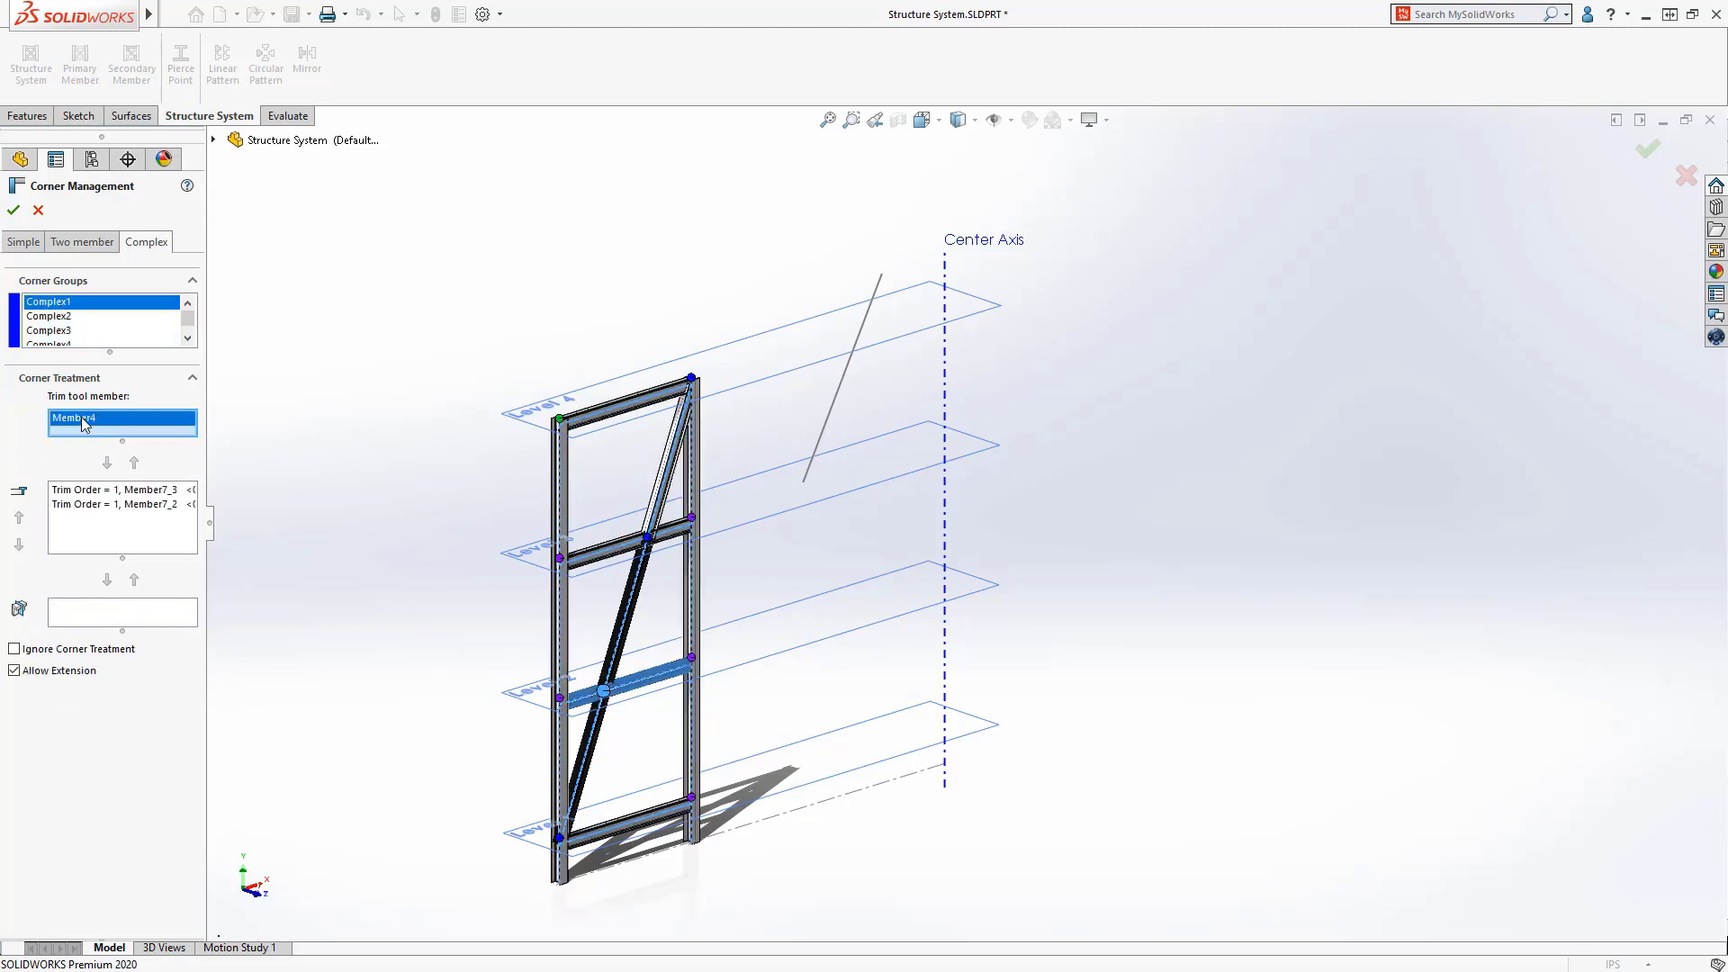
pyautogui.click(90, 491)
pyautogui.click(86, 504)
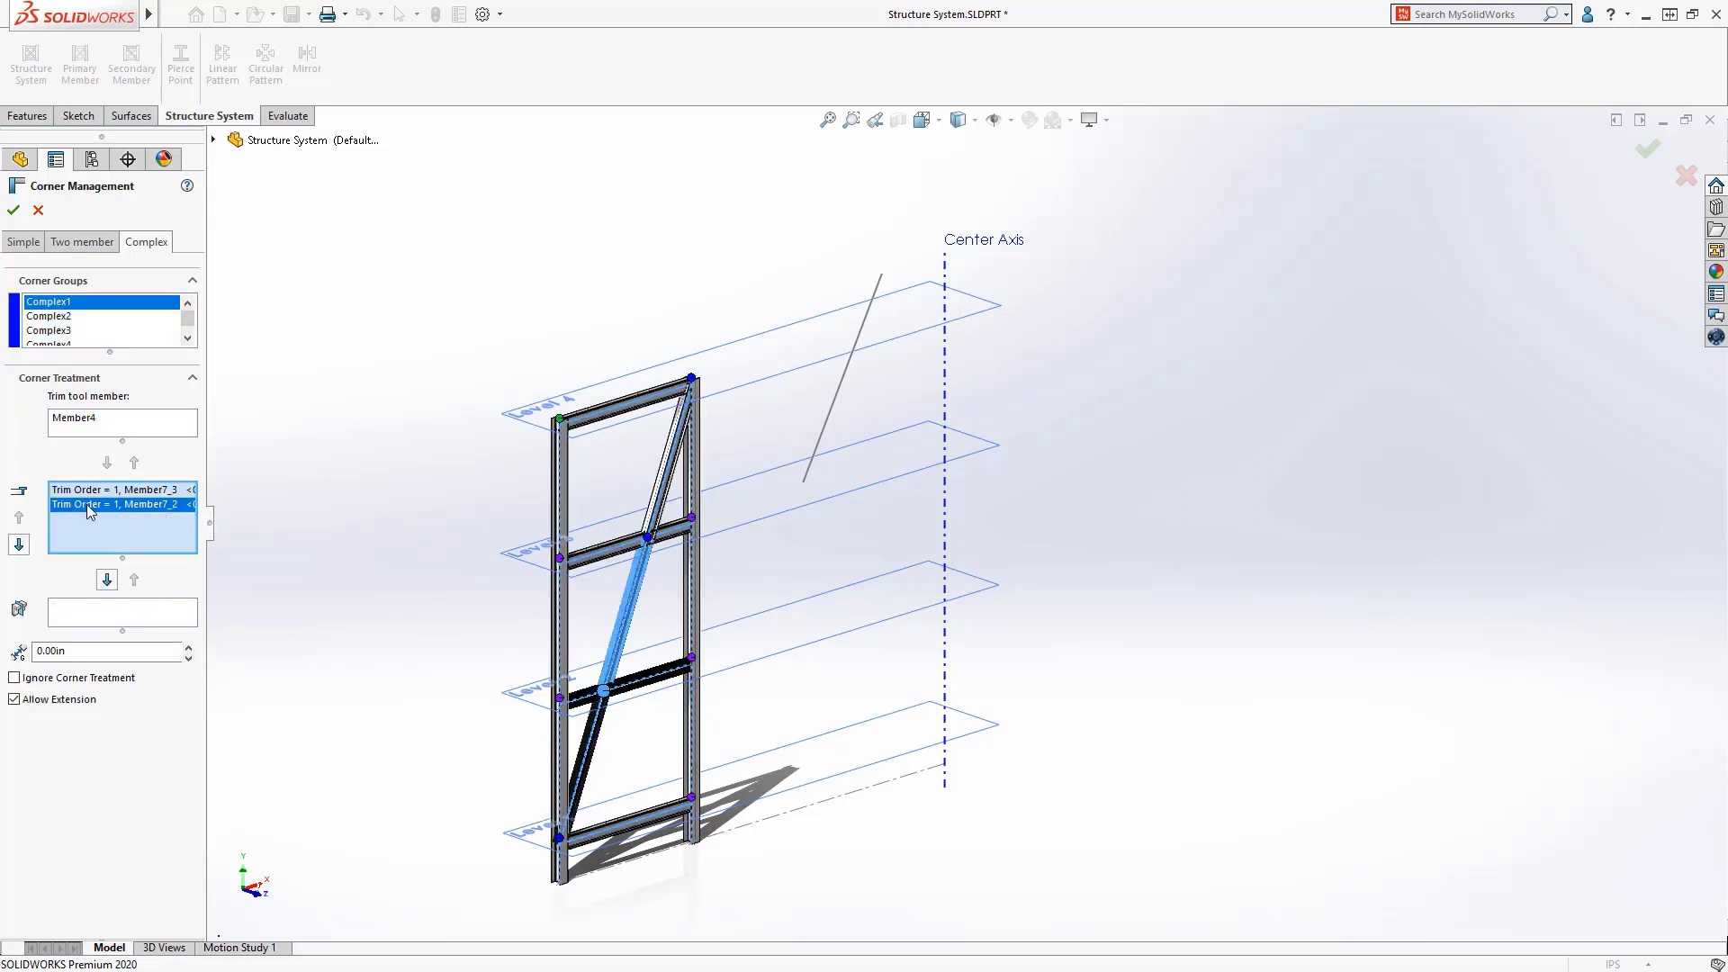
pyautogui.click(12, 210)
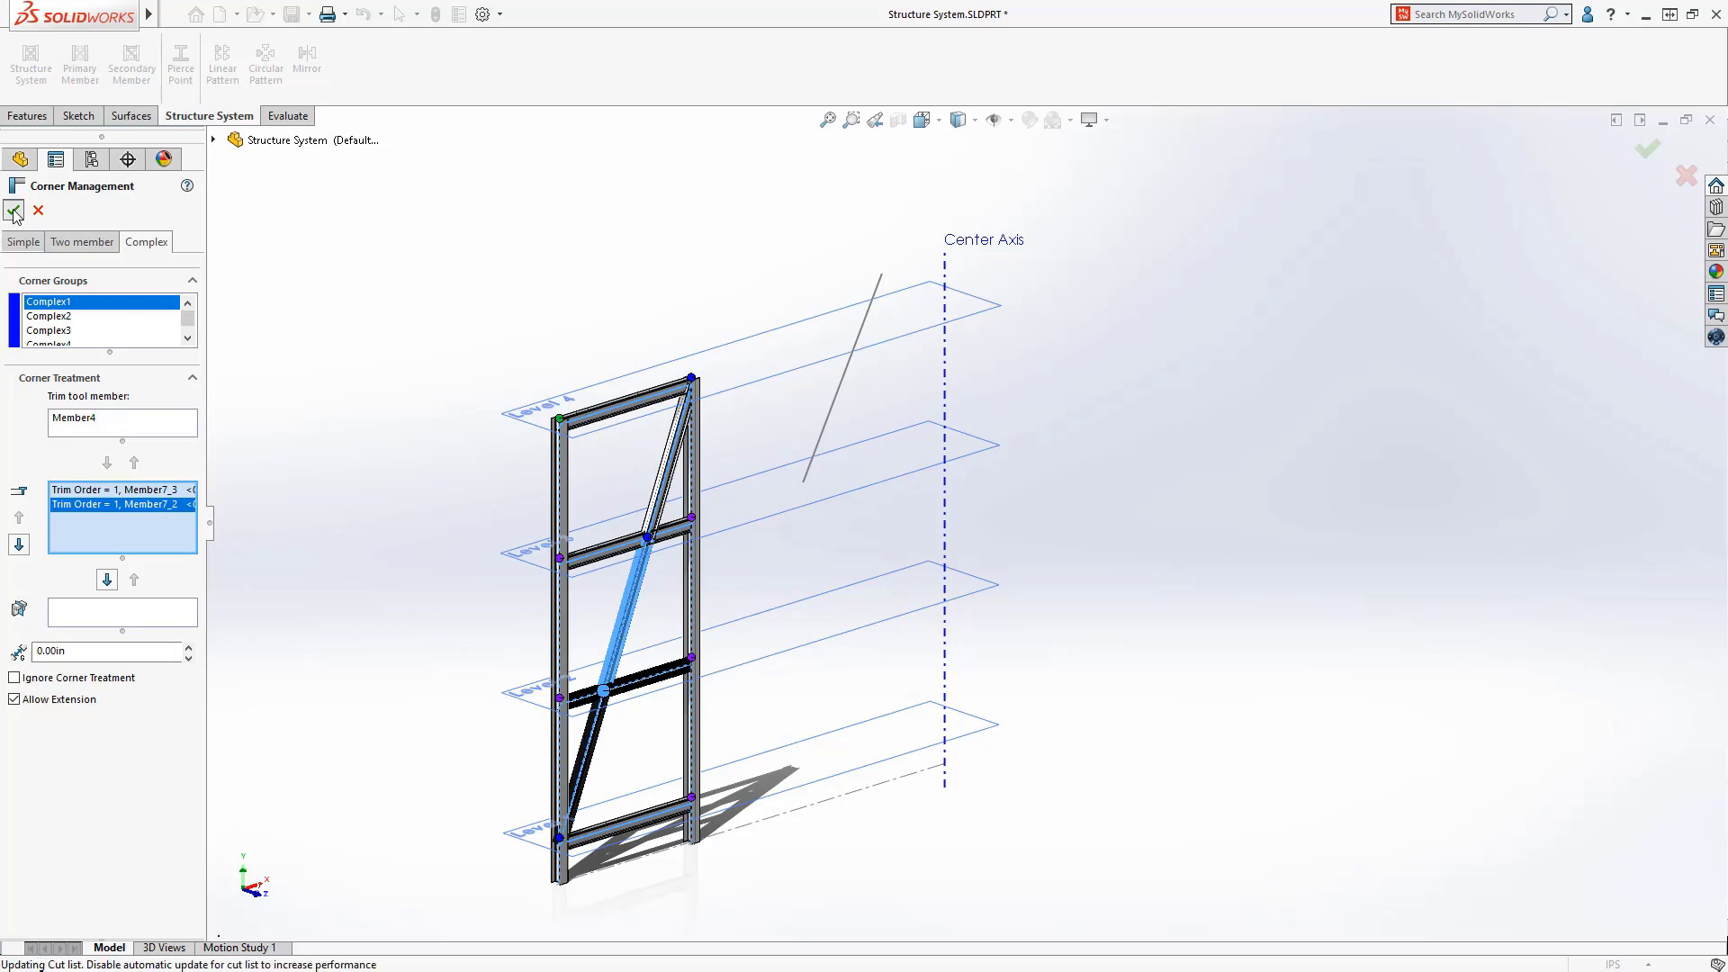
pyautogui.hotkey('ctrl', 'shift', 'z')
pyautogui.moveTo(660, 359); pyautogui.dragTo(755, 455)
pyautogui.press('Escape')
pyautogui.moveTo(877, 428); pyautogui.dragTo(617, 281, button='middle')
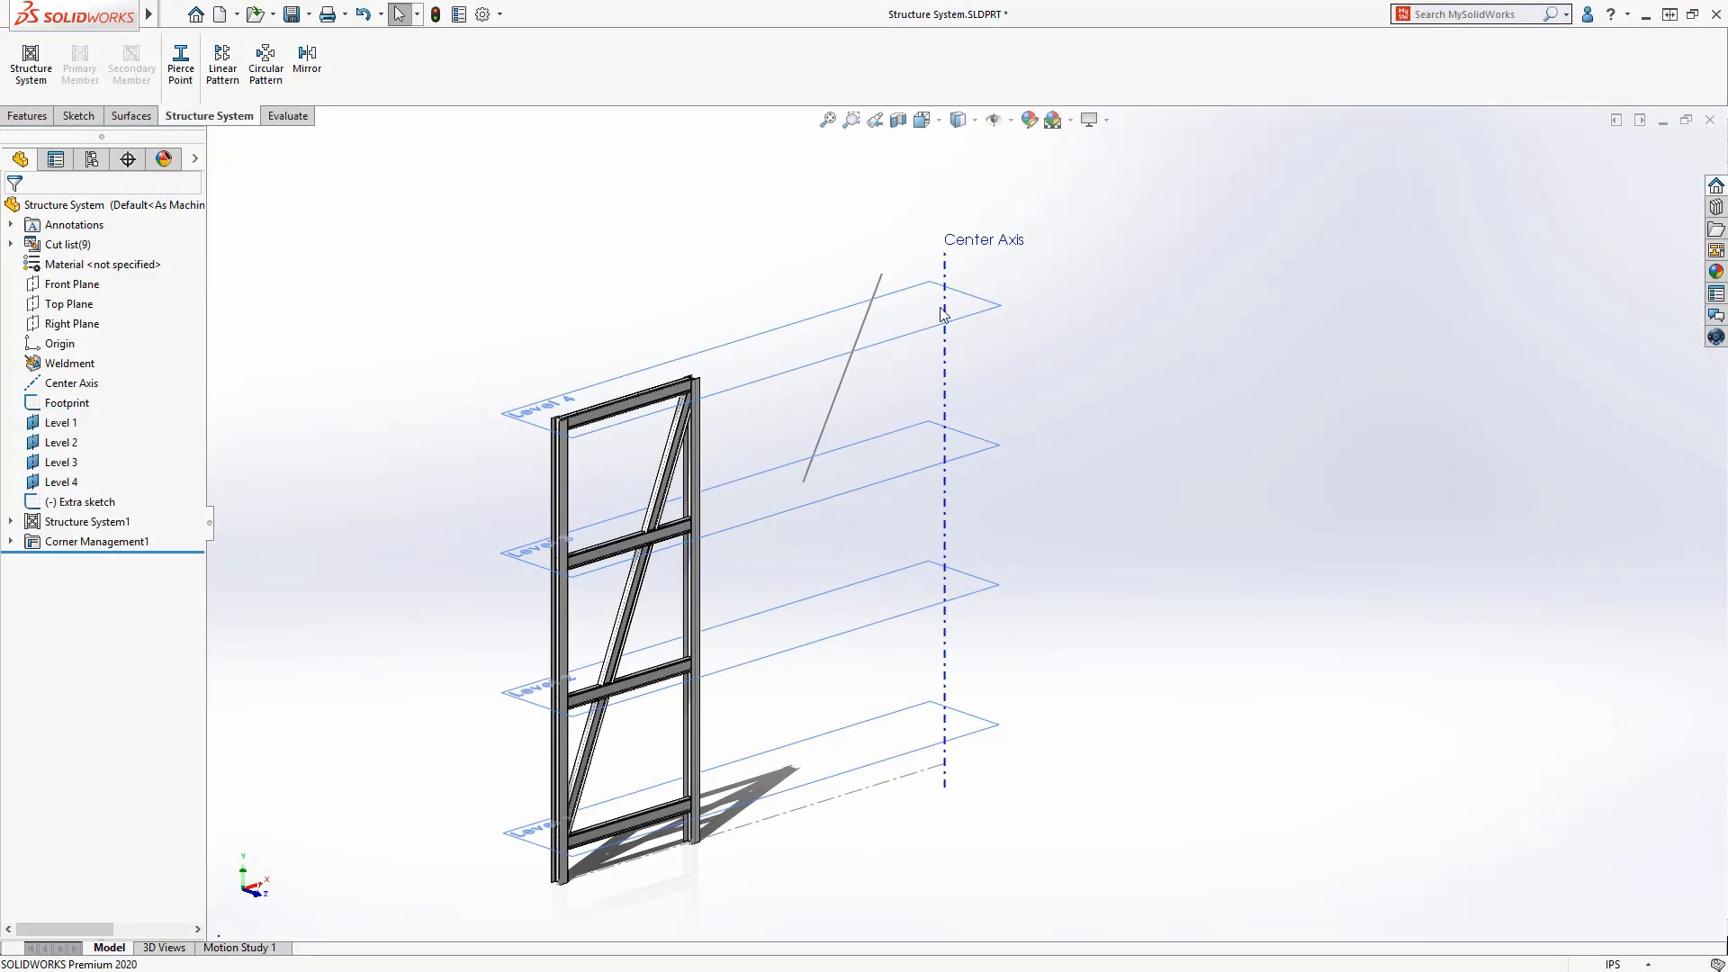
# Create CirPattern1: 12 copies of the Structure System1 body through 360° about Center Axis.
pyautogui.click(946, 303)
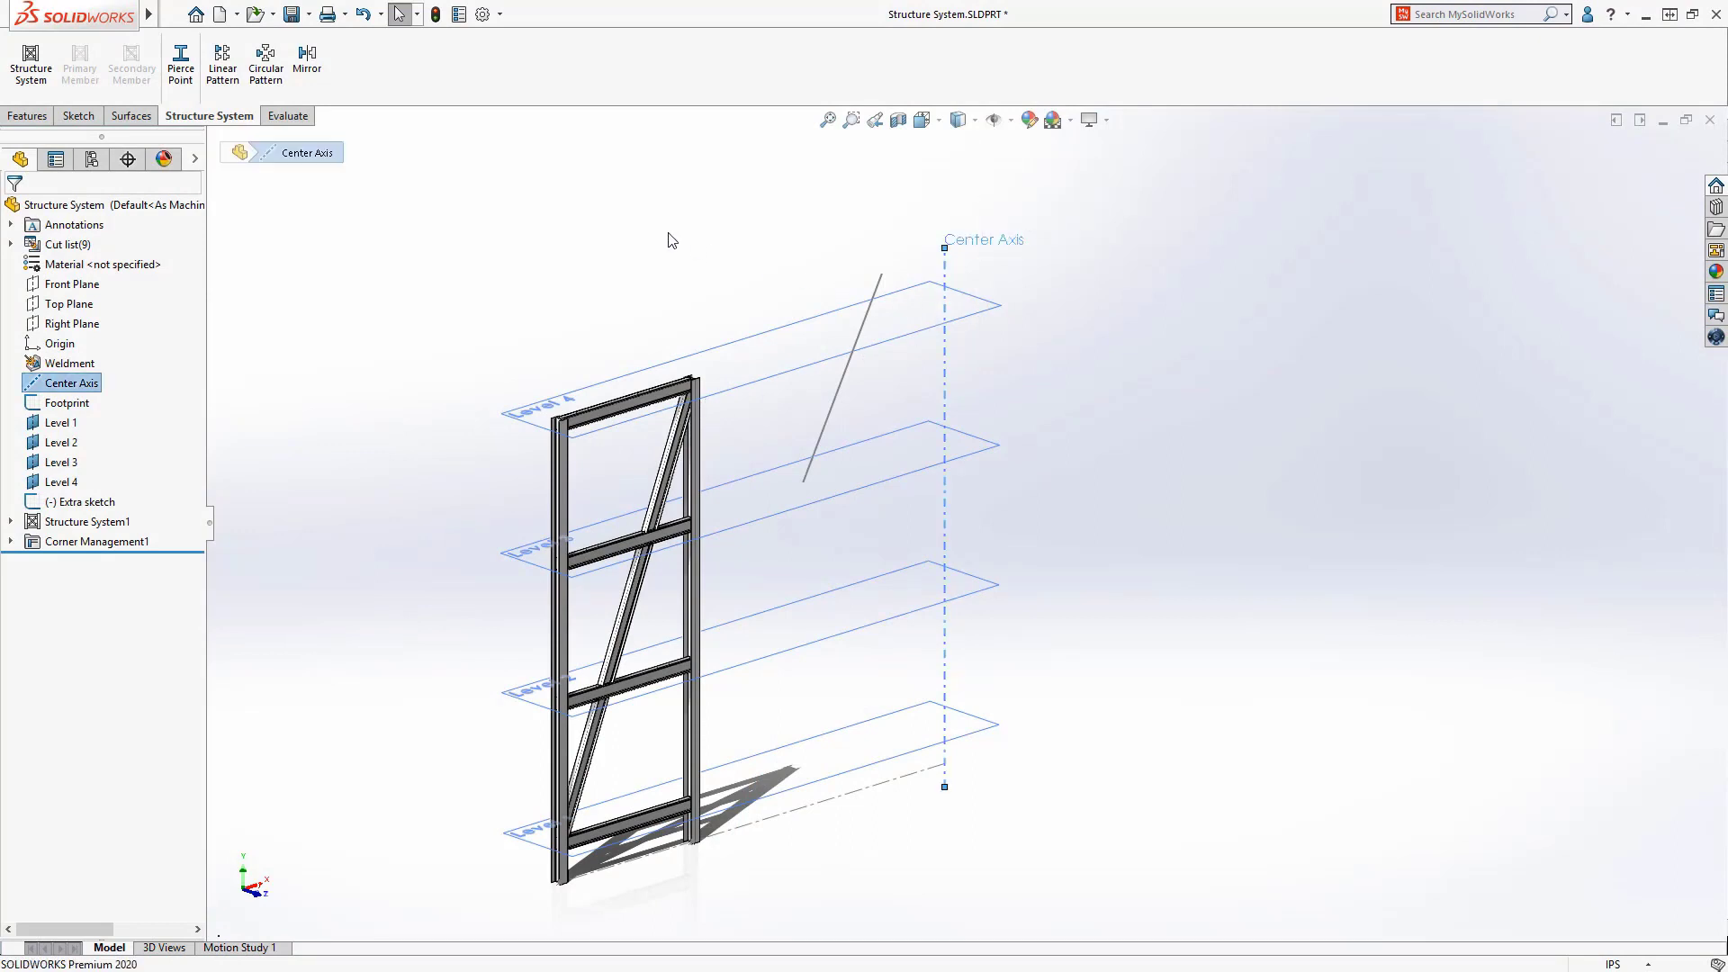
pyautogui.click(266, 65)
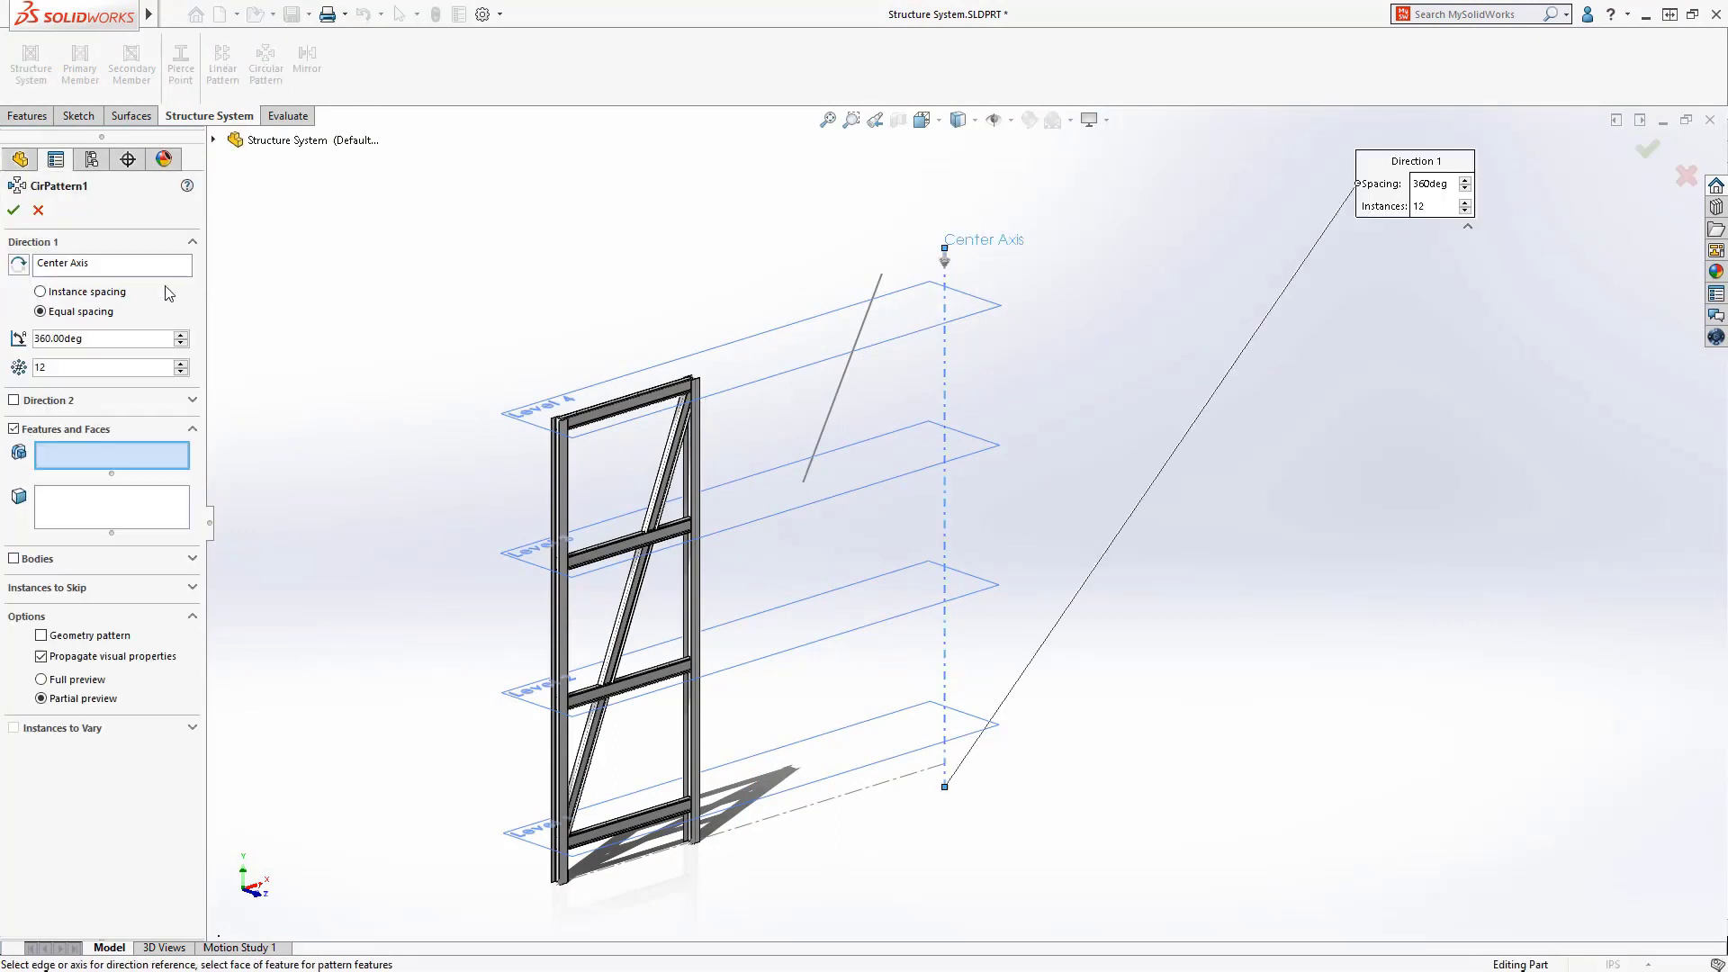
pyautogui.click(14, 559)
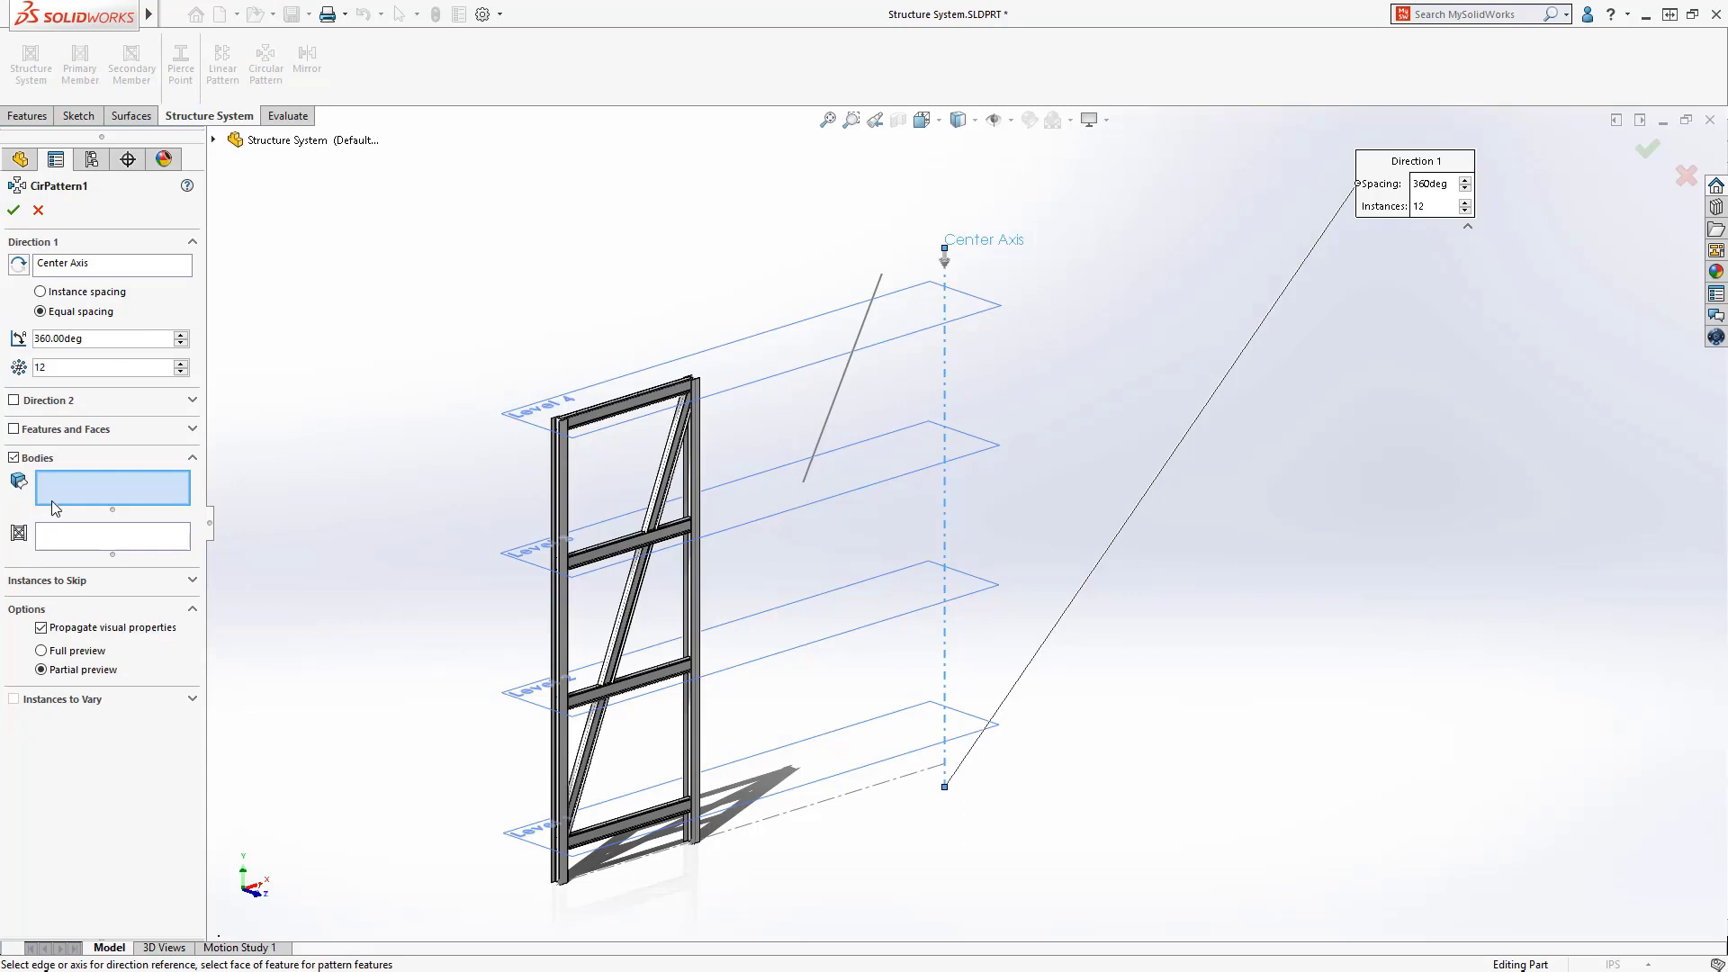
pyautogui.click(81, 538)
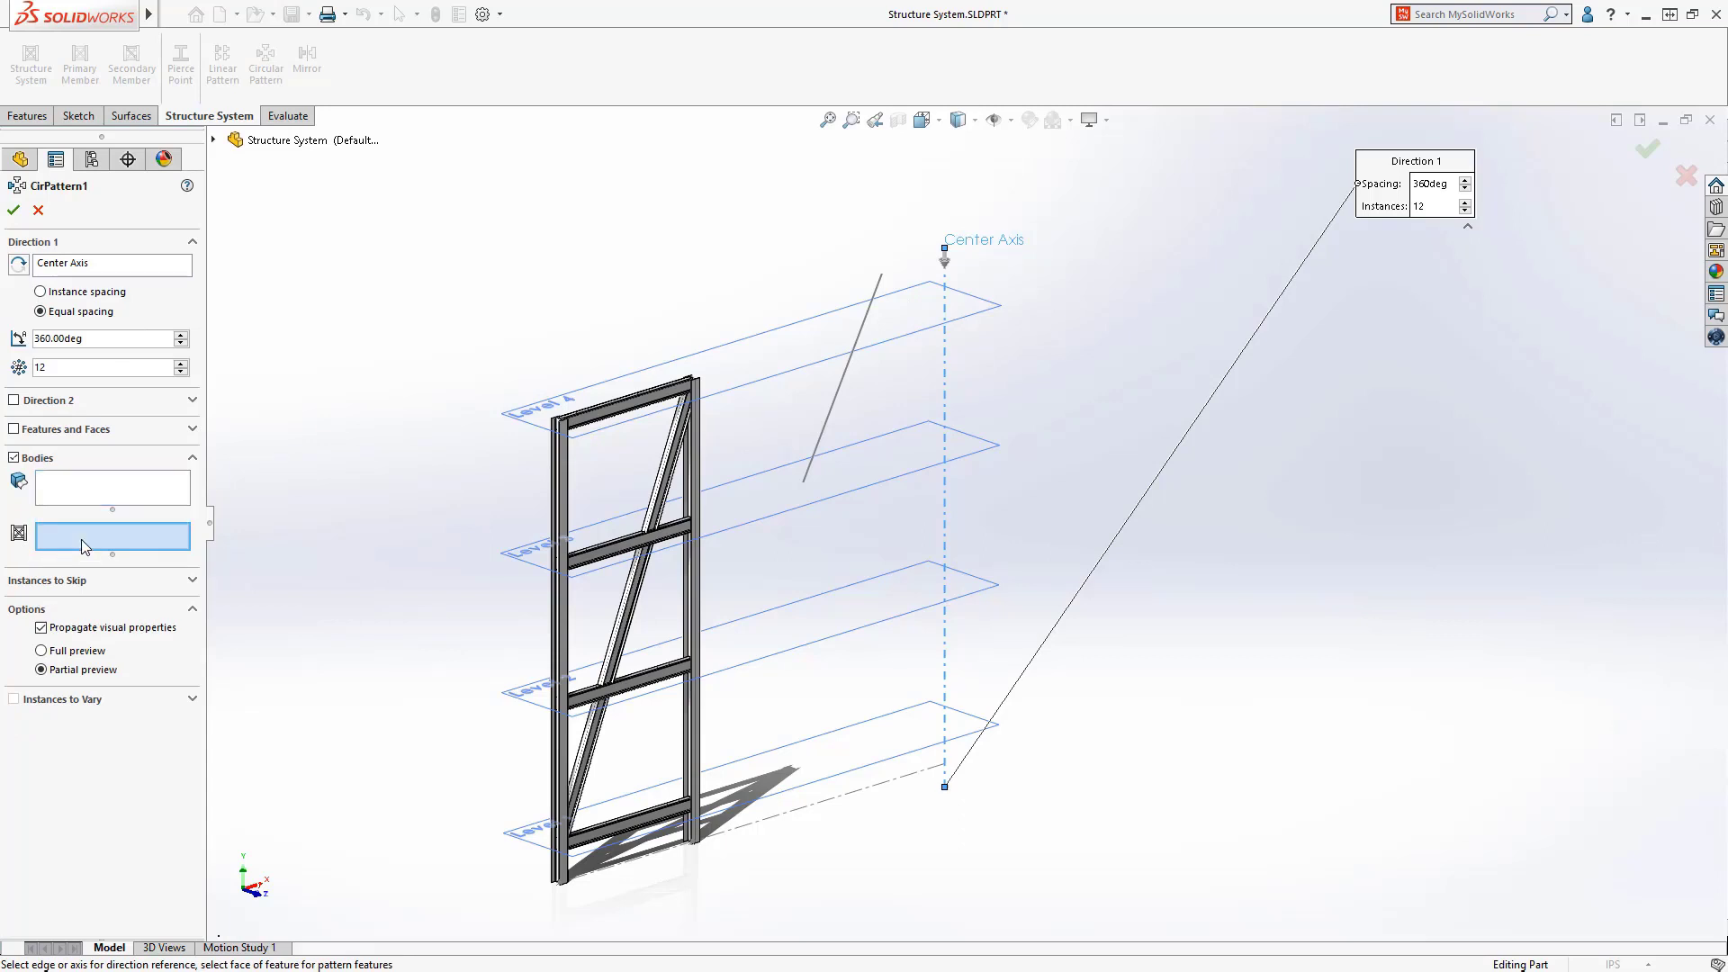
pyautogui.click(559, 510)
pyautogui.press('Return')
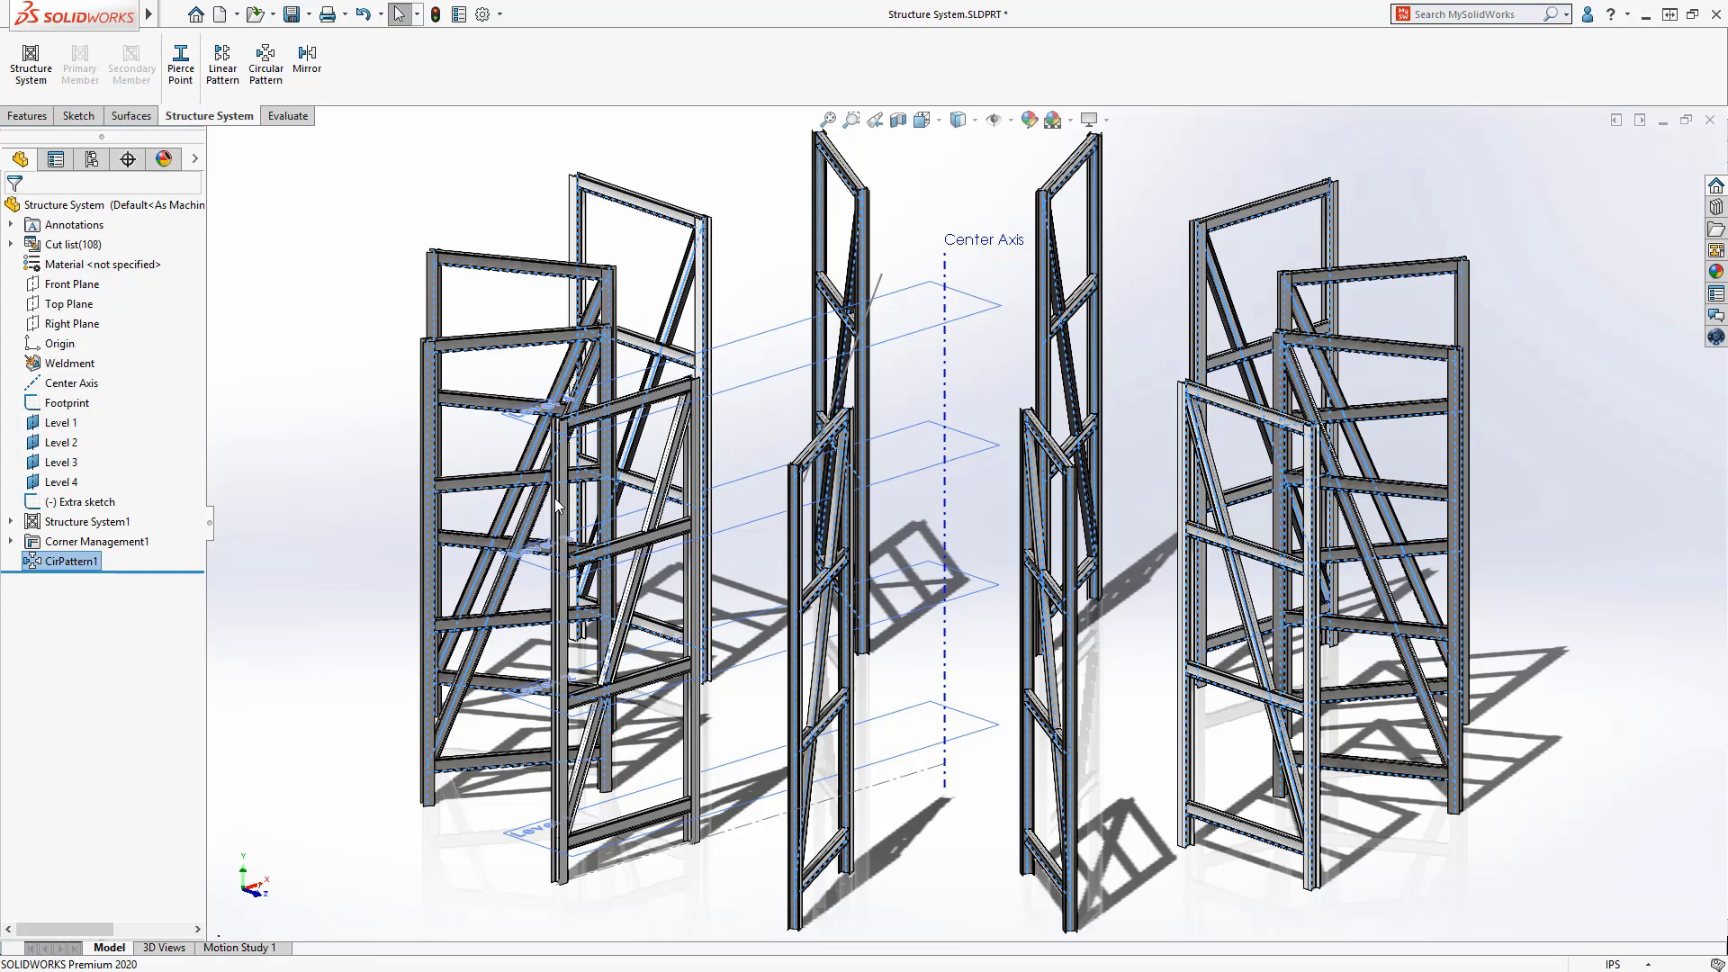
# In a new structure system, pair the first frame's uprights with both neighbouring frames' uprights.
pyautogui.click(31, 58)
pyautogui.click(131, 70)
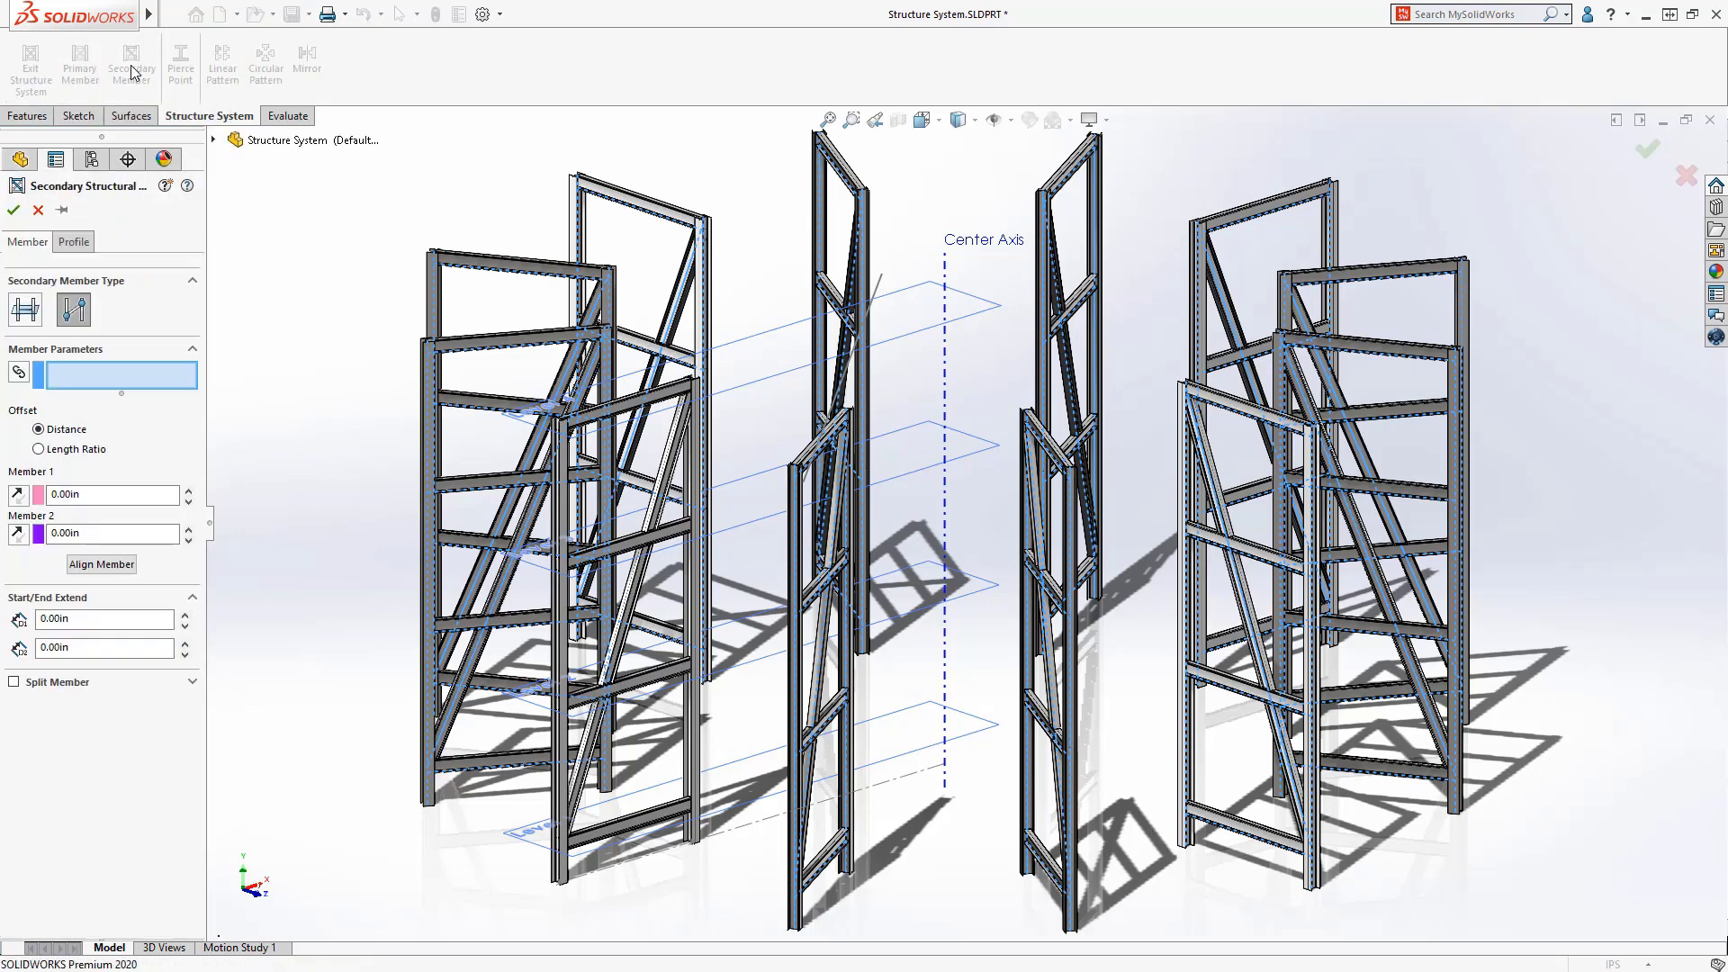
pyautogui.click(26, 310)
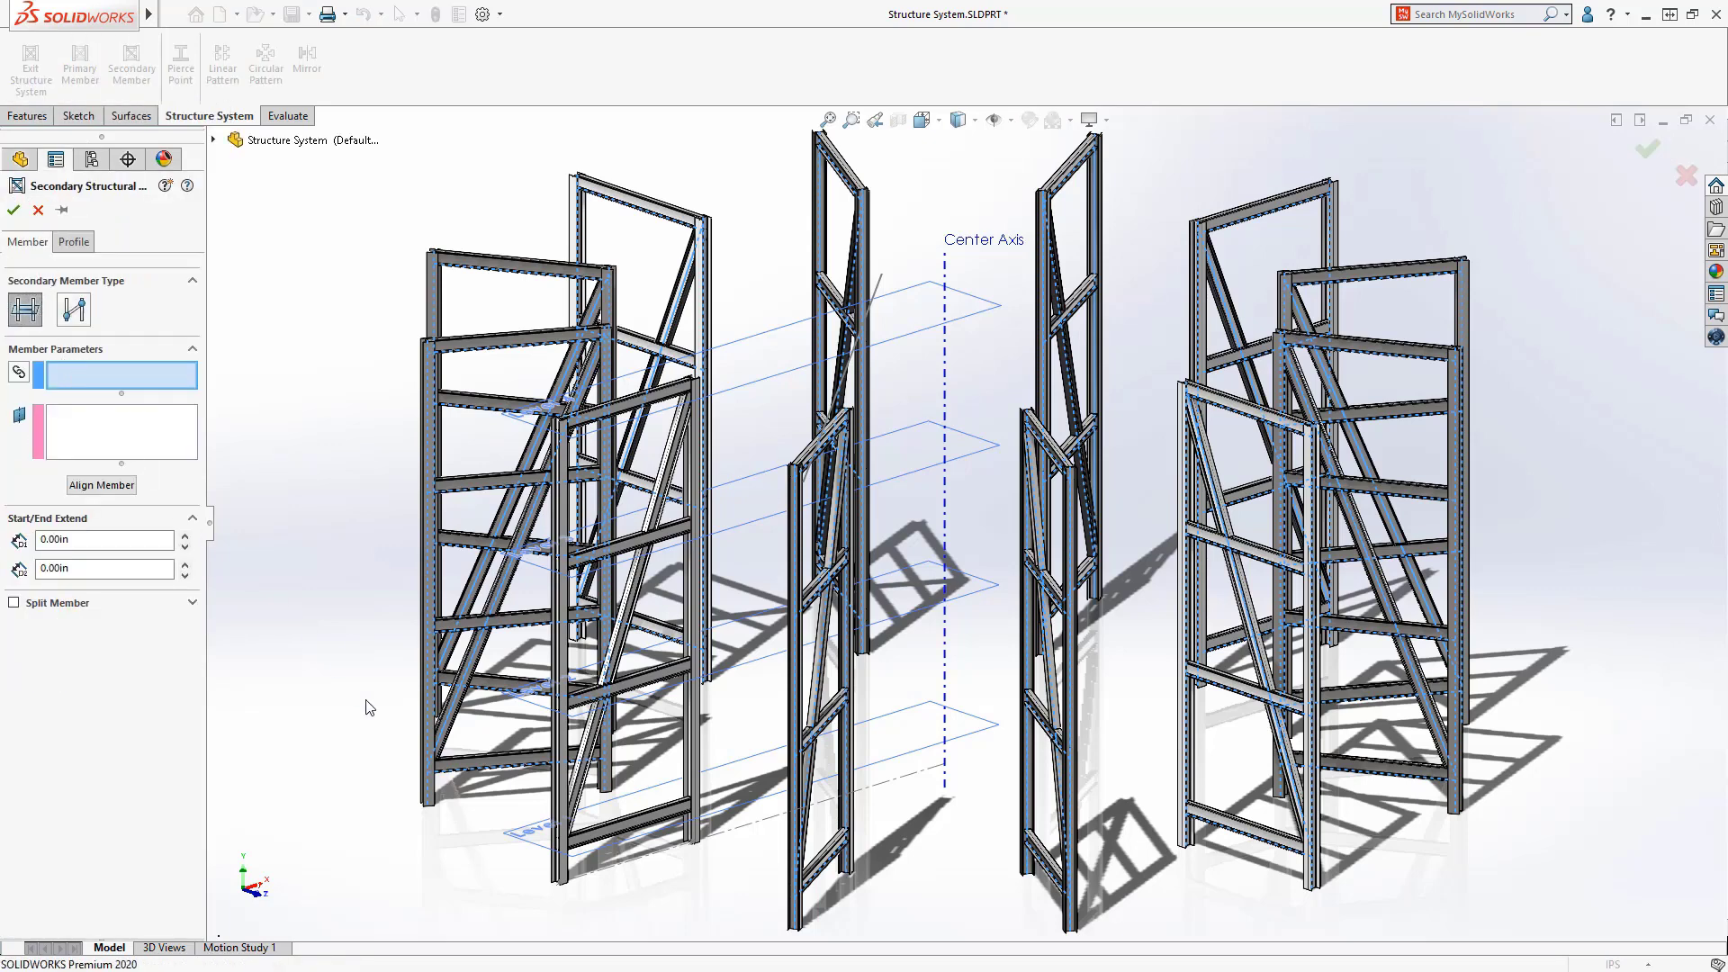
pyautogui.click(558, 875)
pyautogui.click(428, 788)
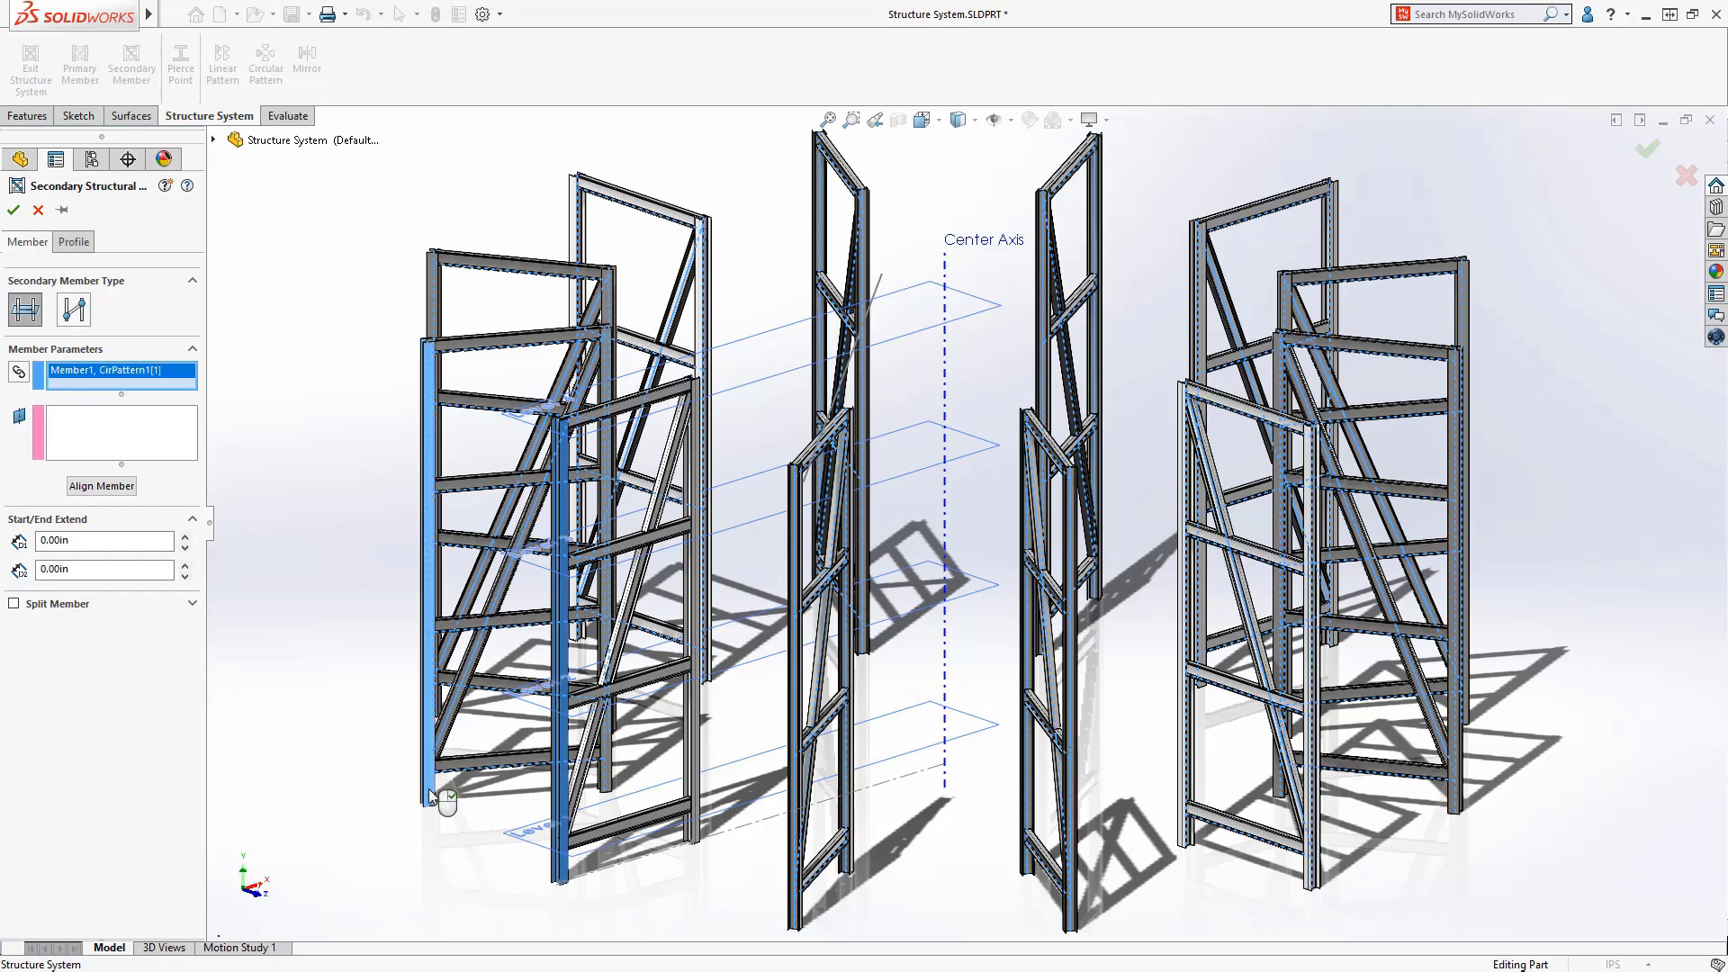
pyautogui.click(609, 785)
pyautogui.click(697, 785)
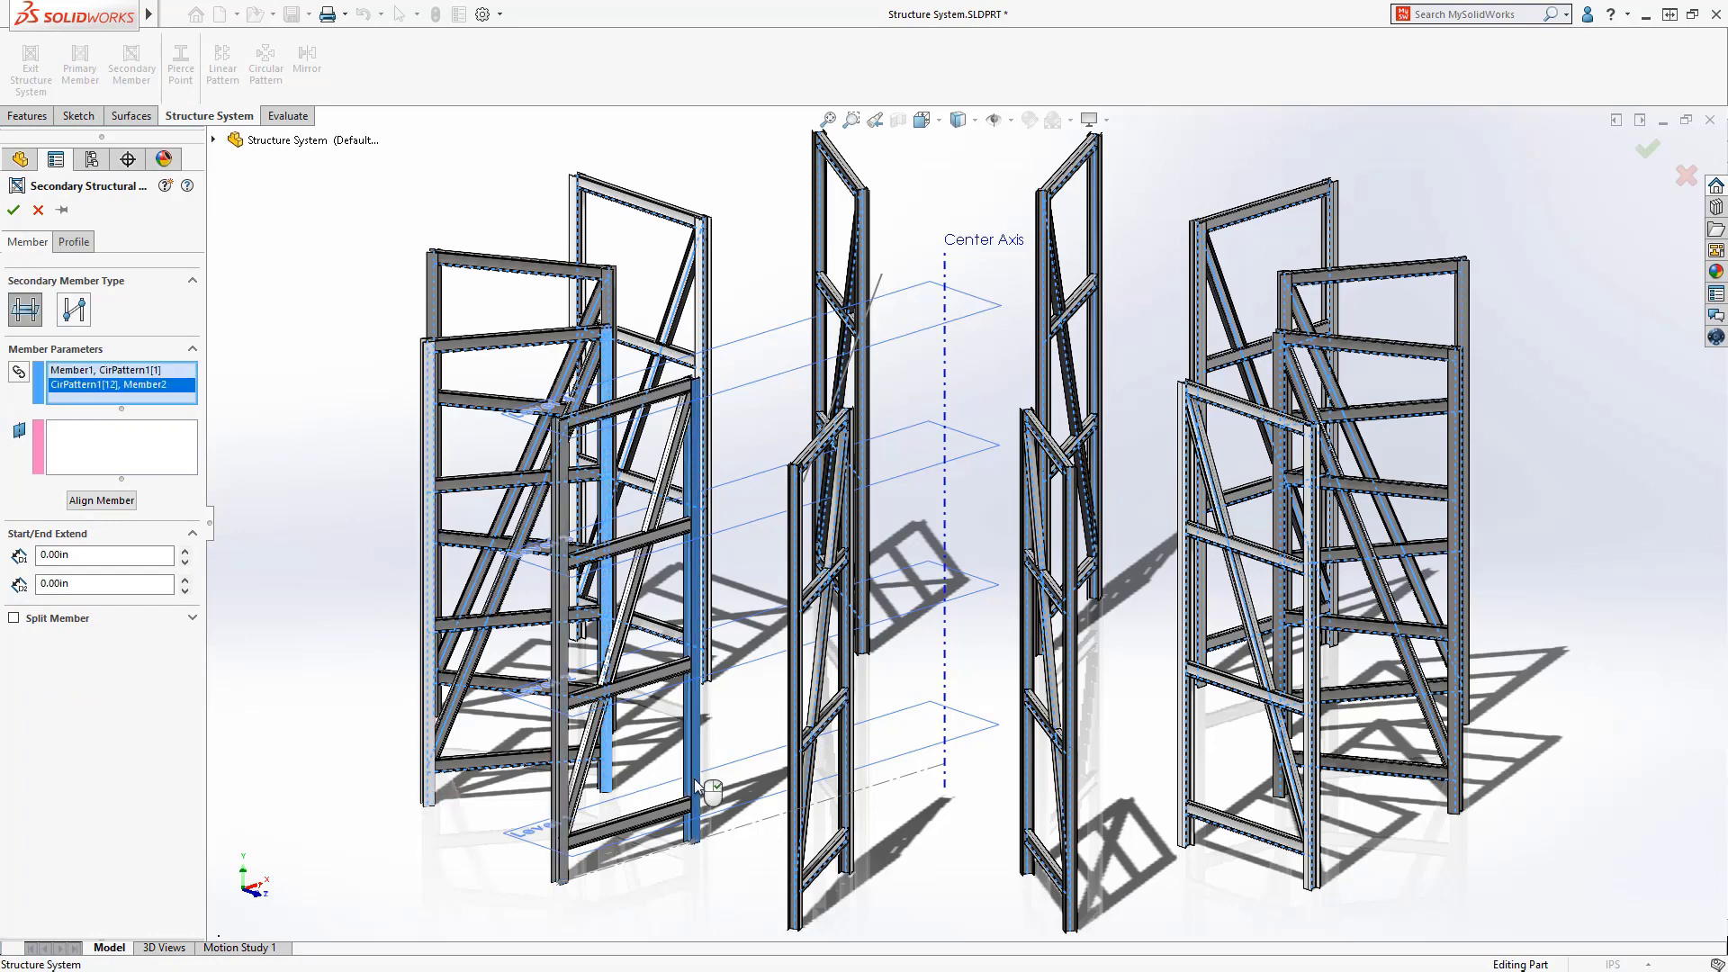
# Place the connectors at Level 1–4 using the top-centre pierce point, and confirm.
pyautogui.click(153, 454)
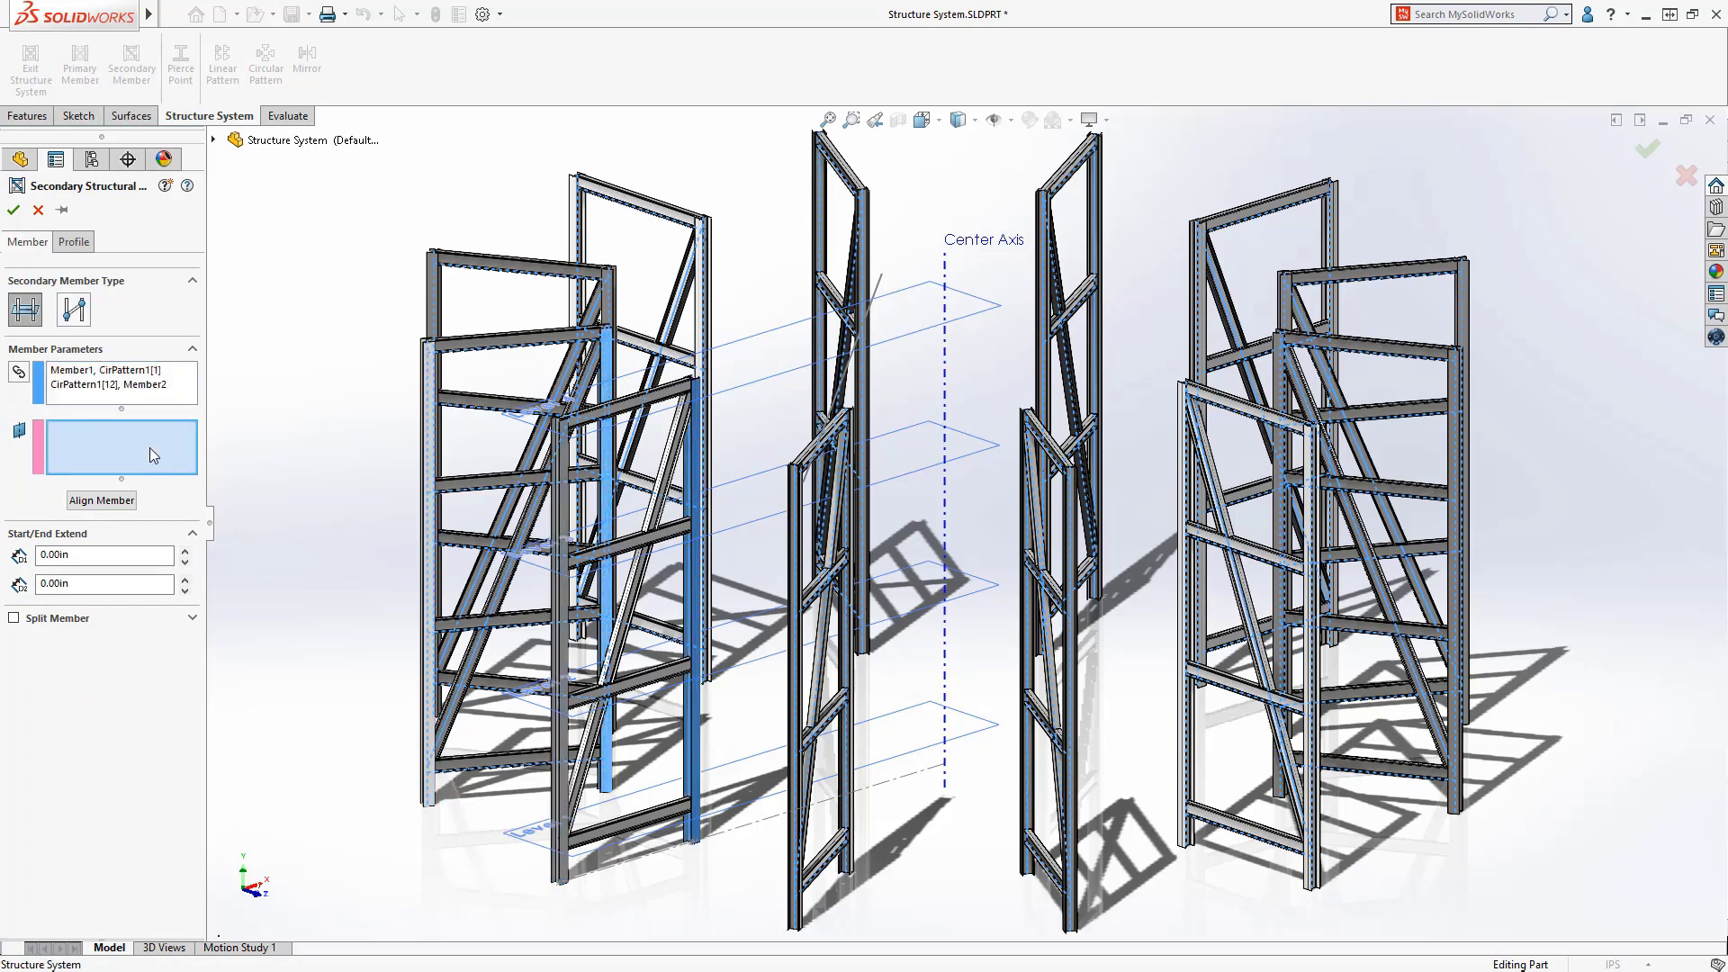
pyautogui.click(536, 845)
pyautogui.click(535, 709)
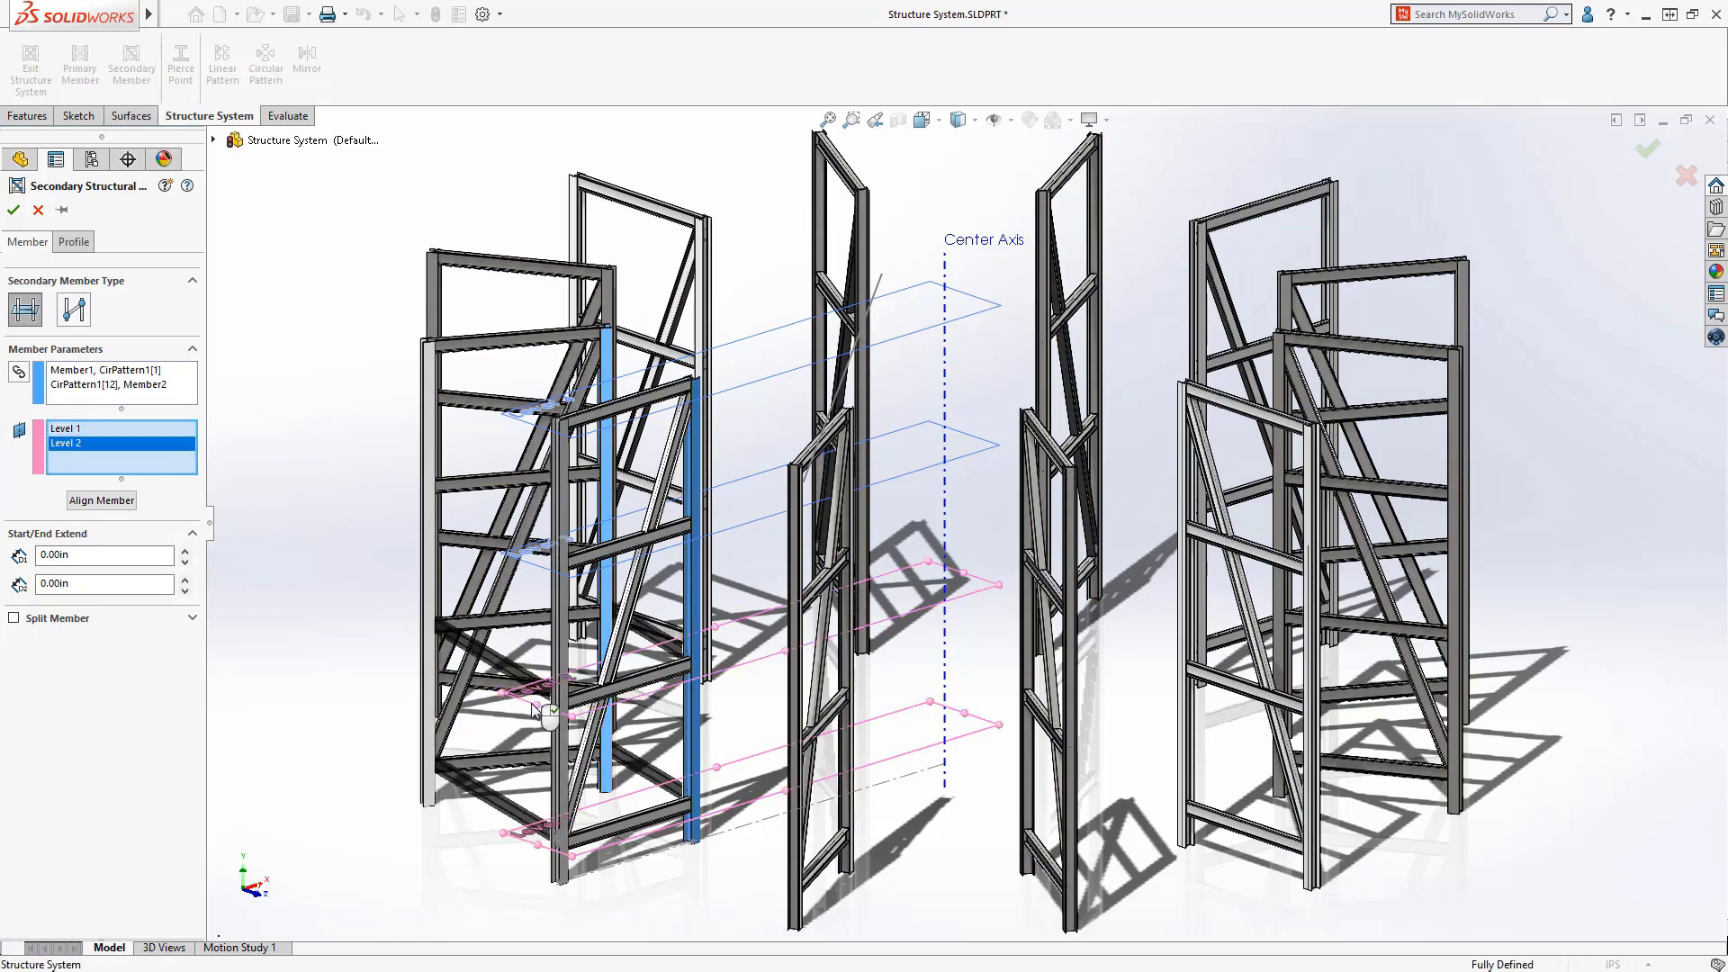
pyautogui.click(538, 551)
pyautogui.click(527, 427)
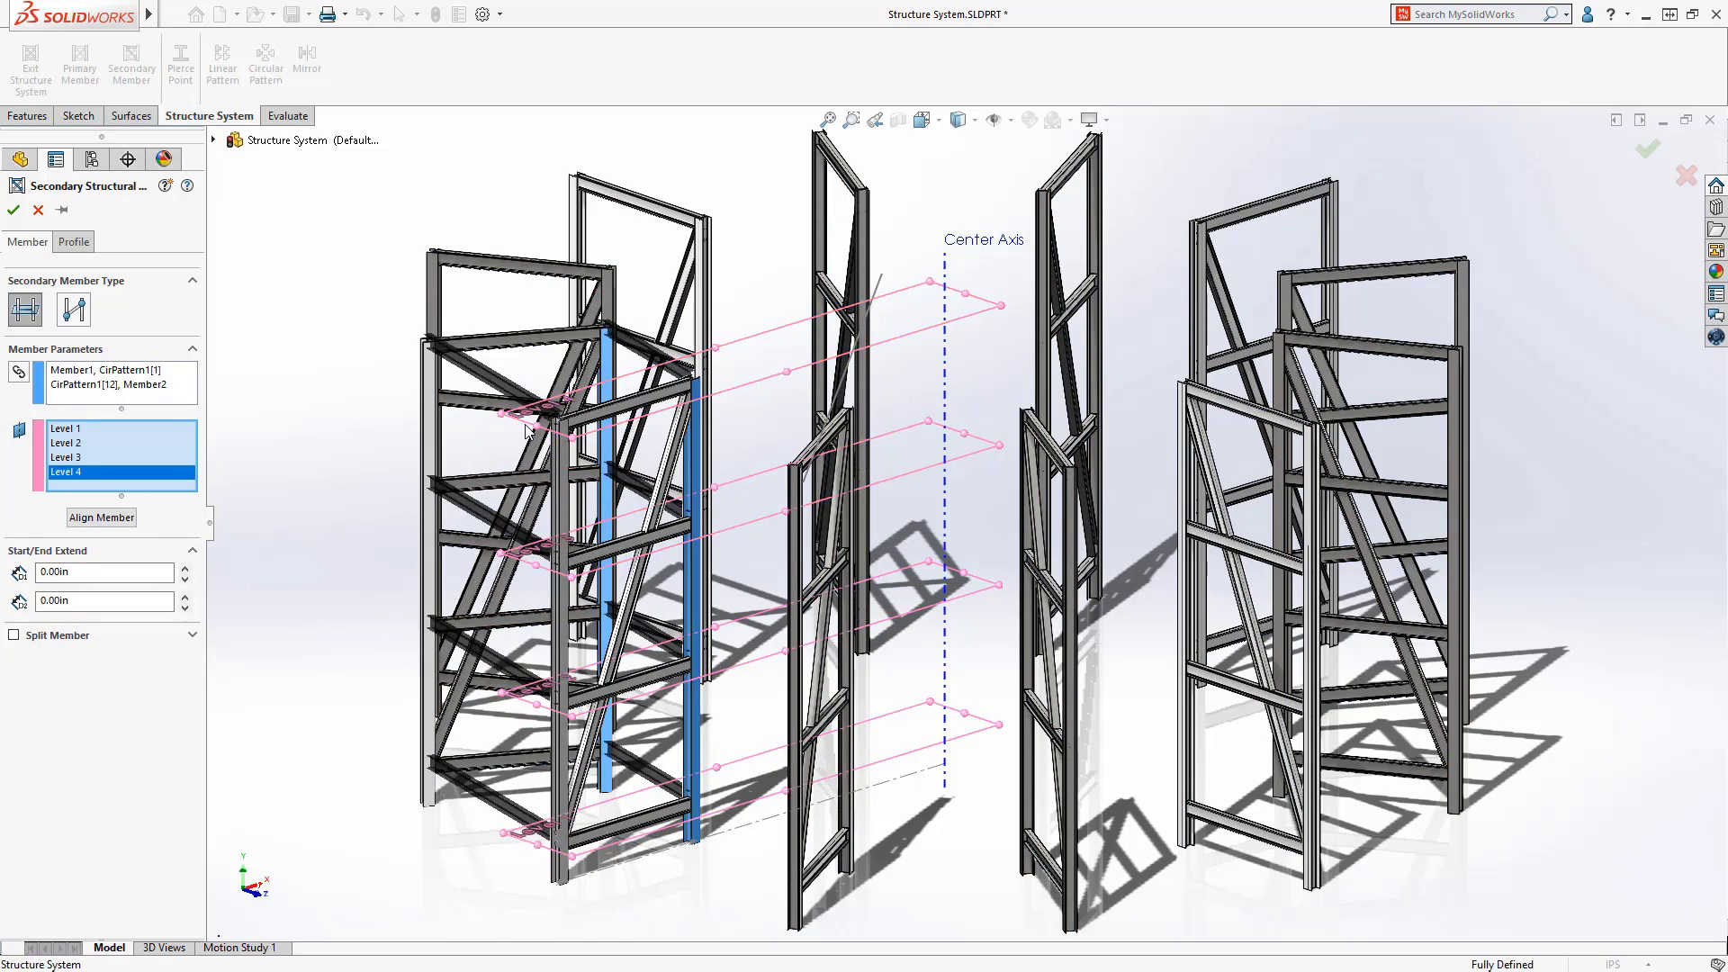
pyautogui.click(74, 241)
pyautogui.click(105, 538)
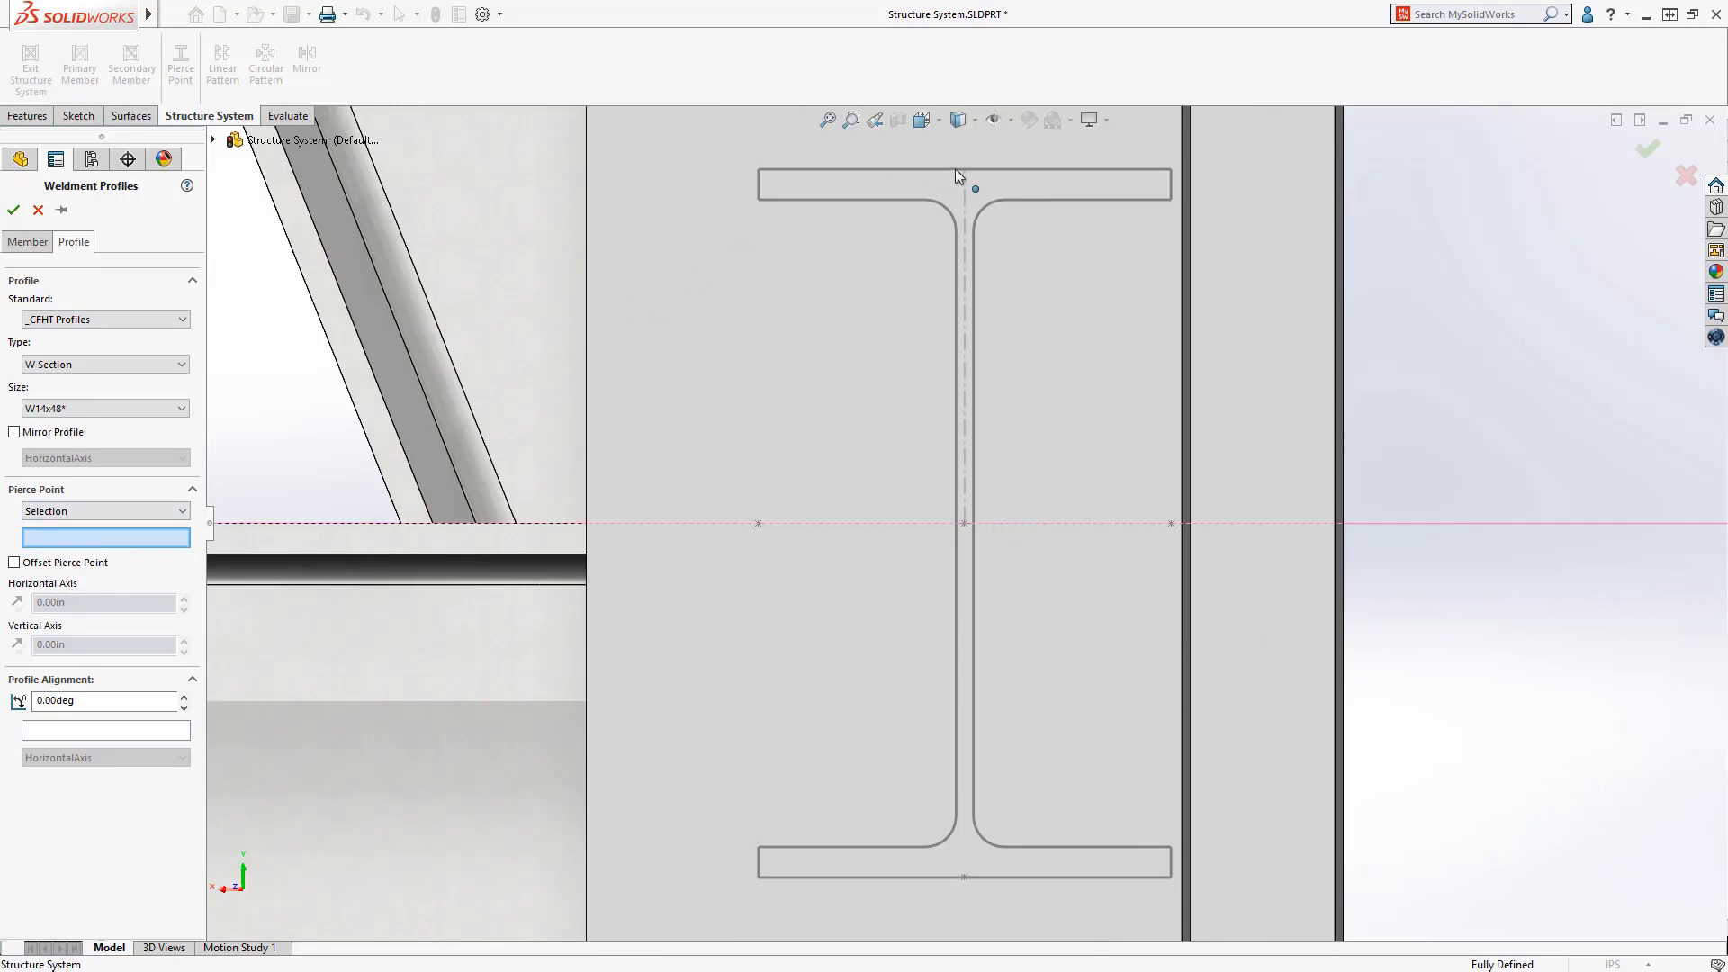
pyautogui.click(963, 170)
pyautogui.press('Return')
# Confirm the connectors, exit Structure System2, and change the simple and two-member corner trim types.
pyautogui.click(874, 120)
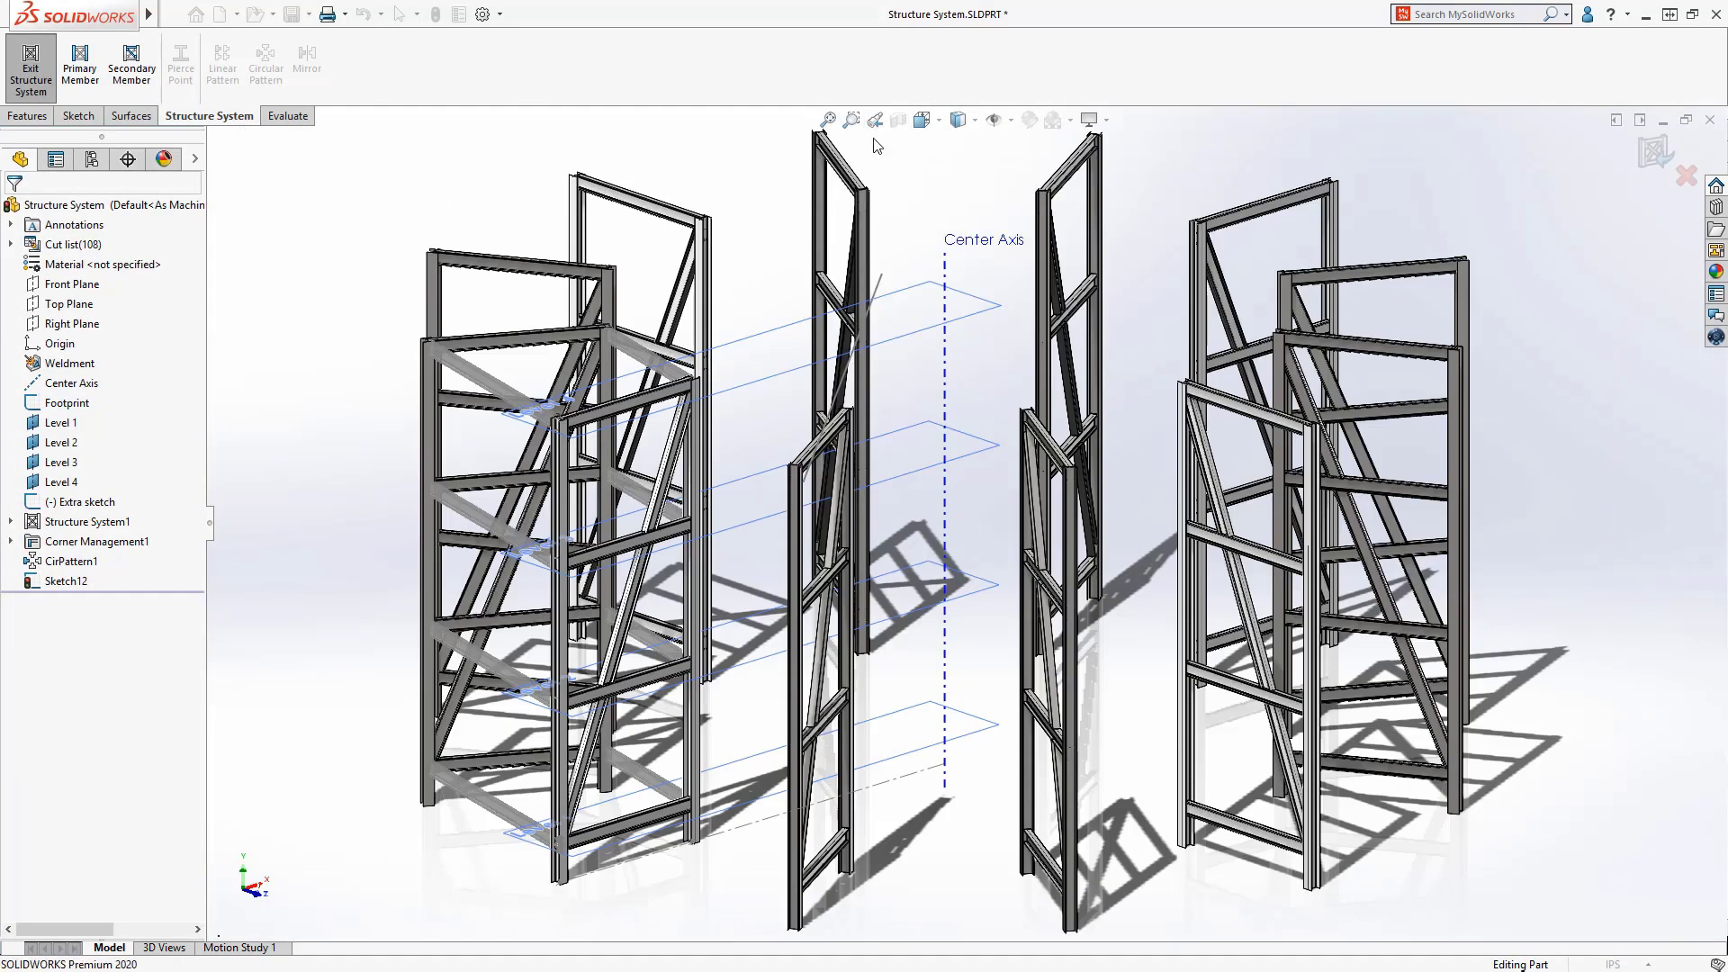
pyautogui.click(43, 87)
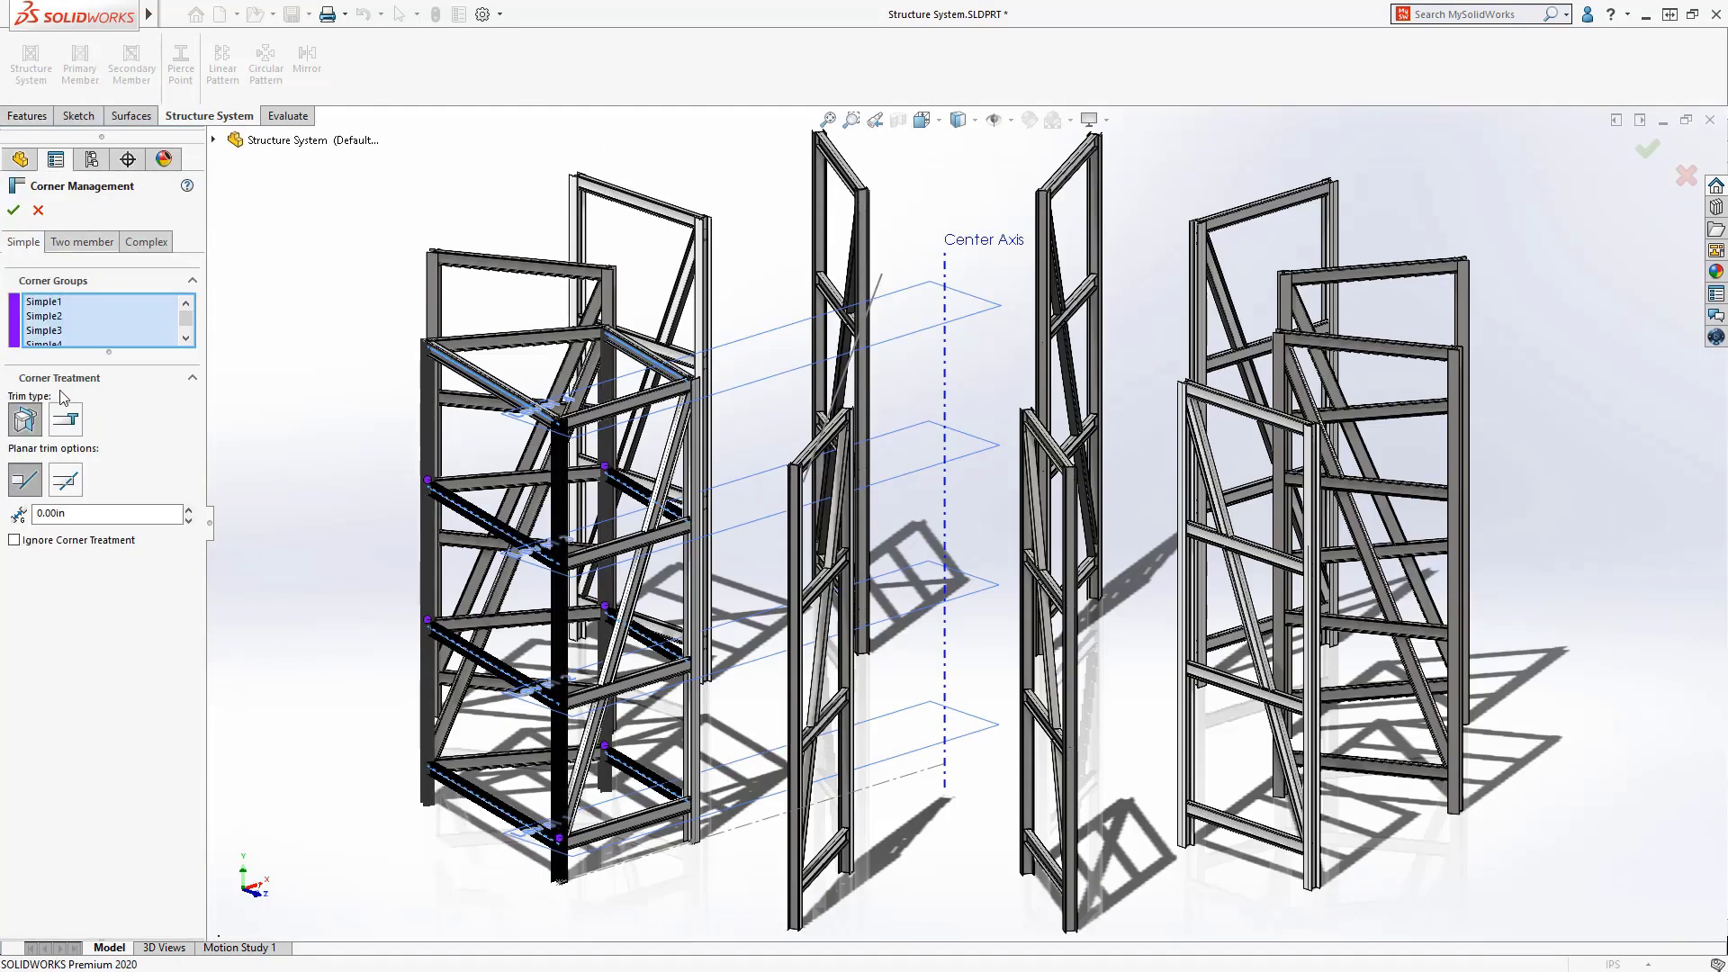
pyautogui.click(66, 420)
pyautogui.click(81, 243)
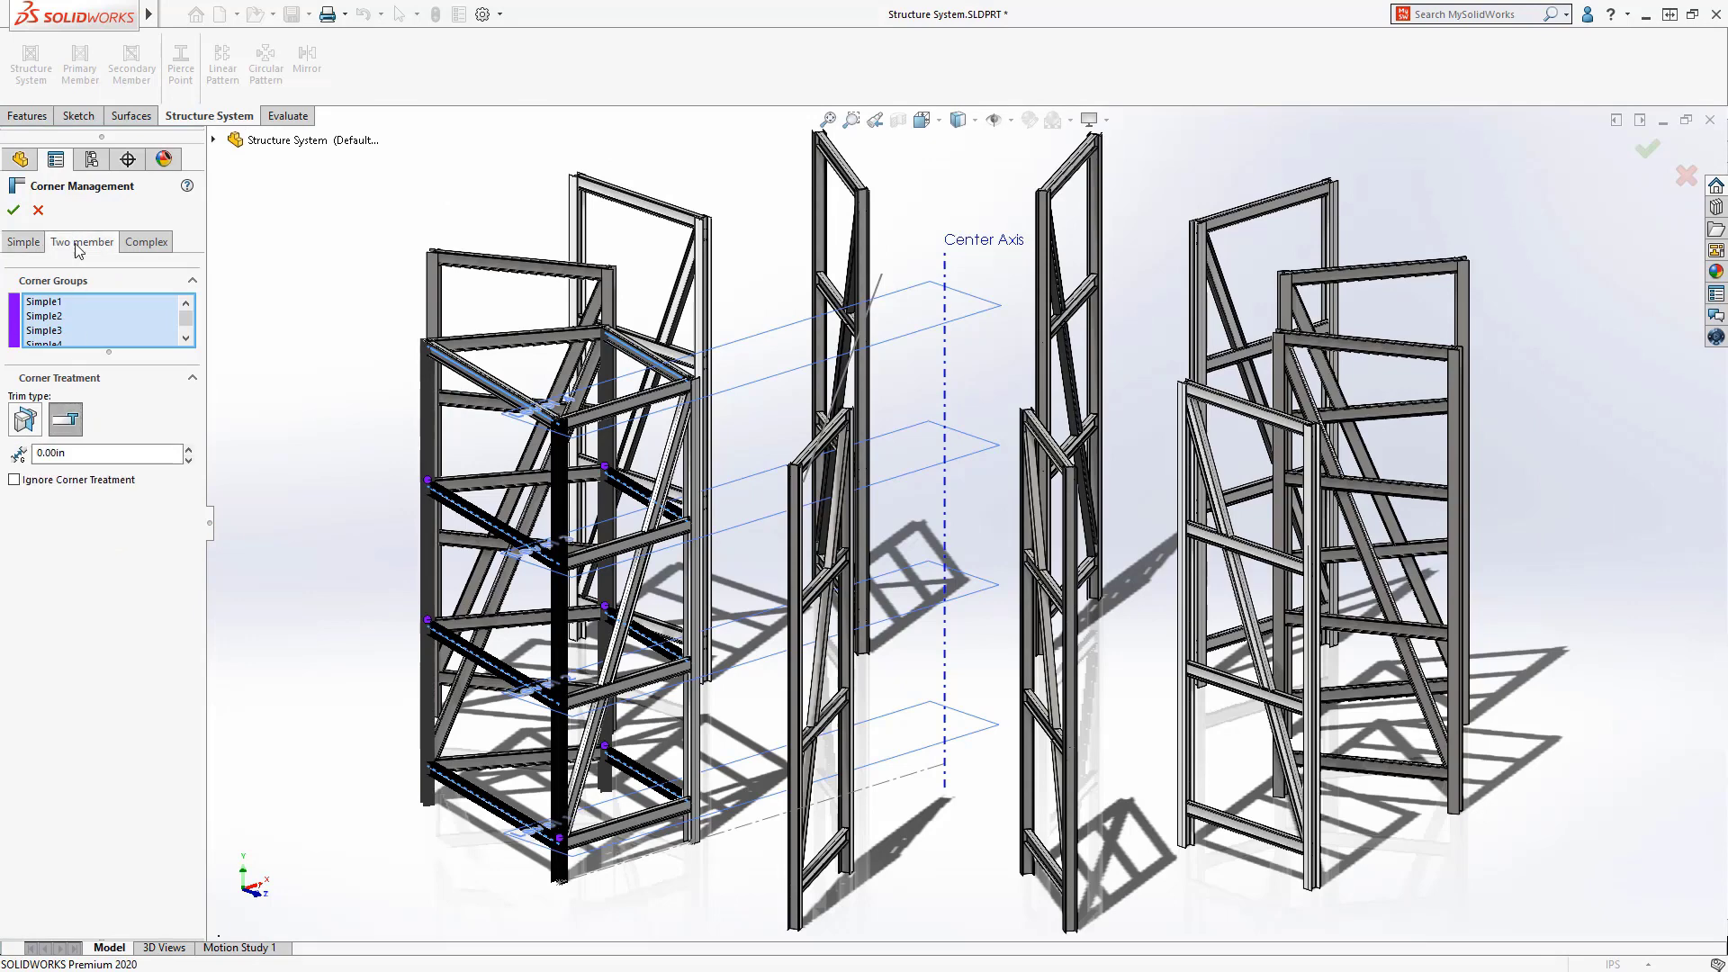
pyautogui.click(147, 419)
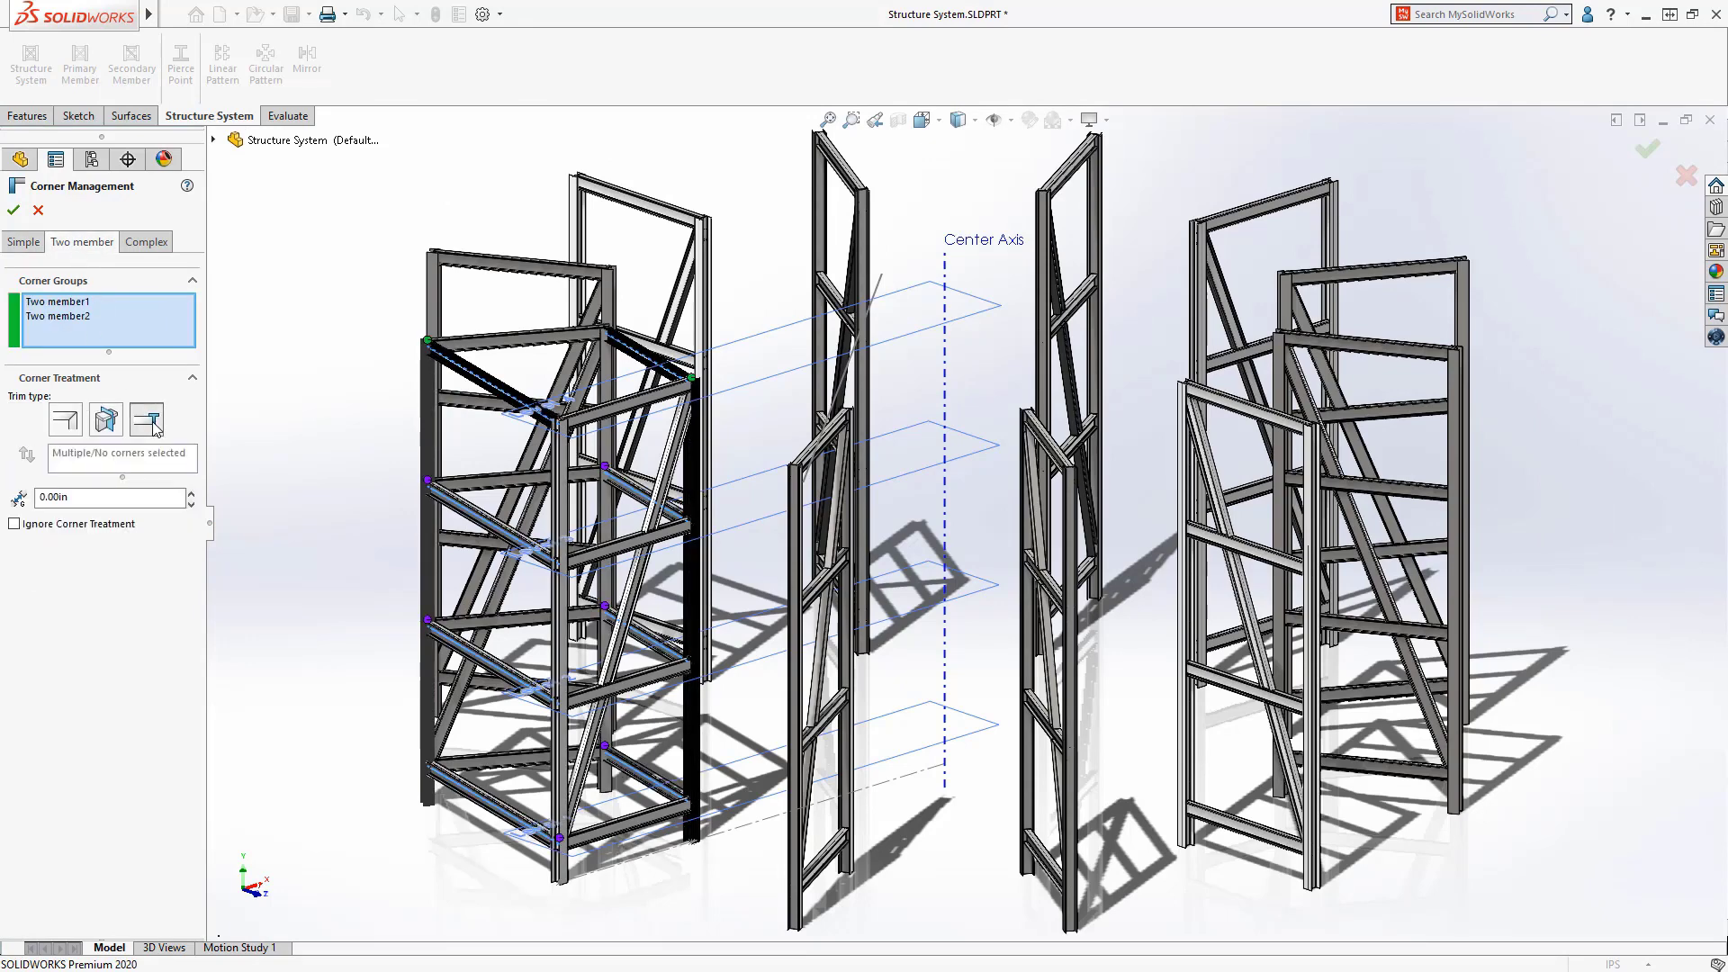
# Review corners Complex1–Complex3, set the first member in the trim order, and apply Corner Management2.
pyautogui.click(147, 243)
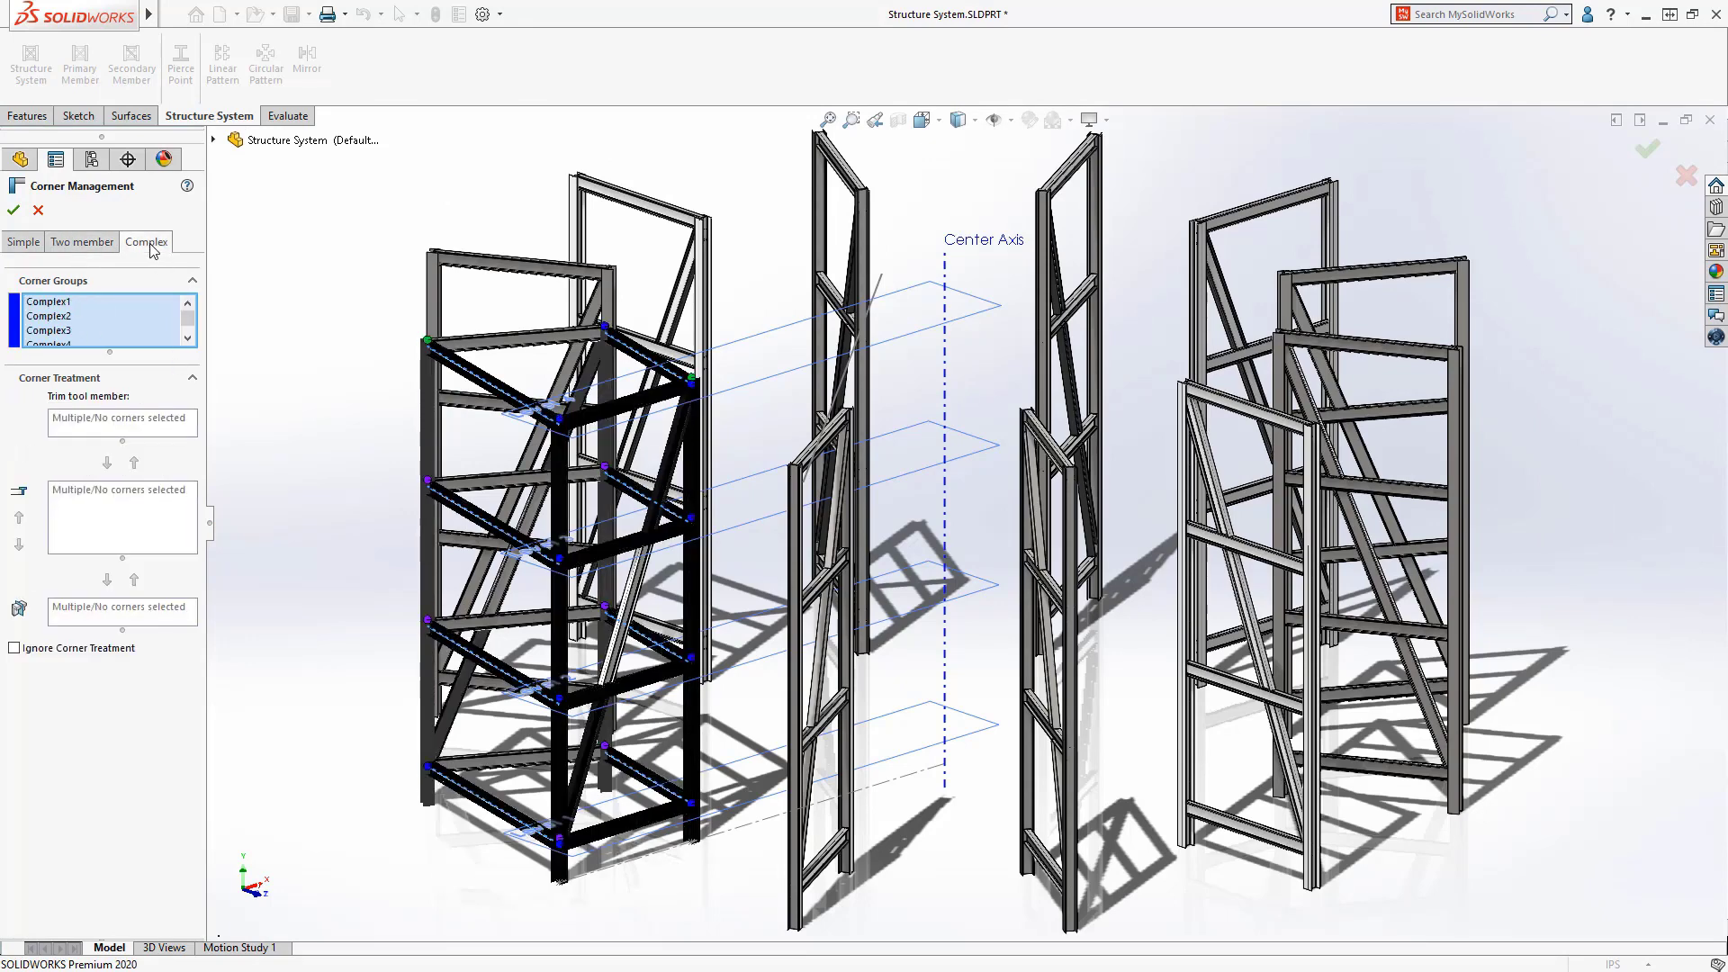
pyautogui.click(64, 304)
pyautogui.click(65, 317)
pyautogui.click(66, 330)
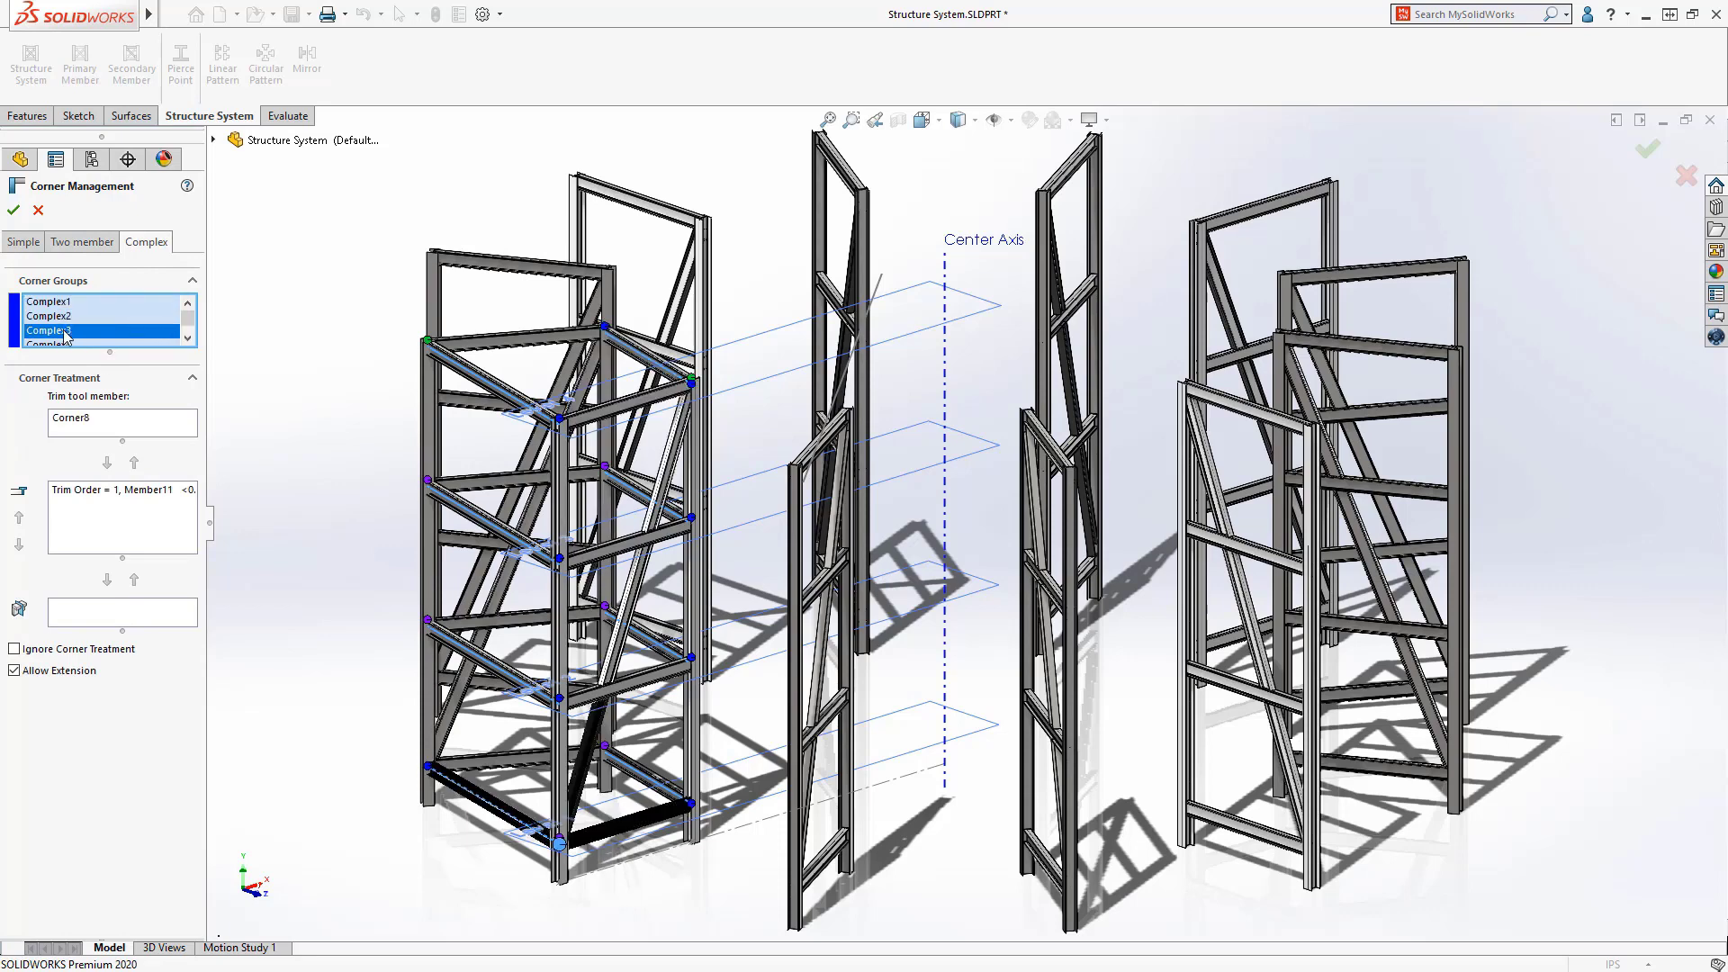
pyautogui.click(105, 493)
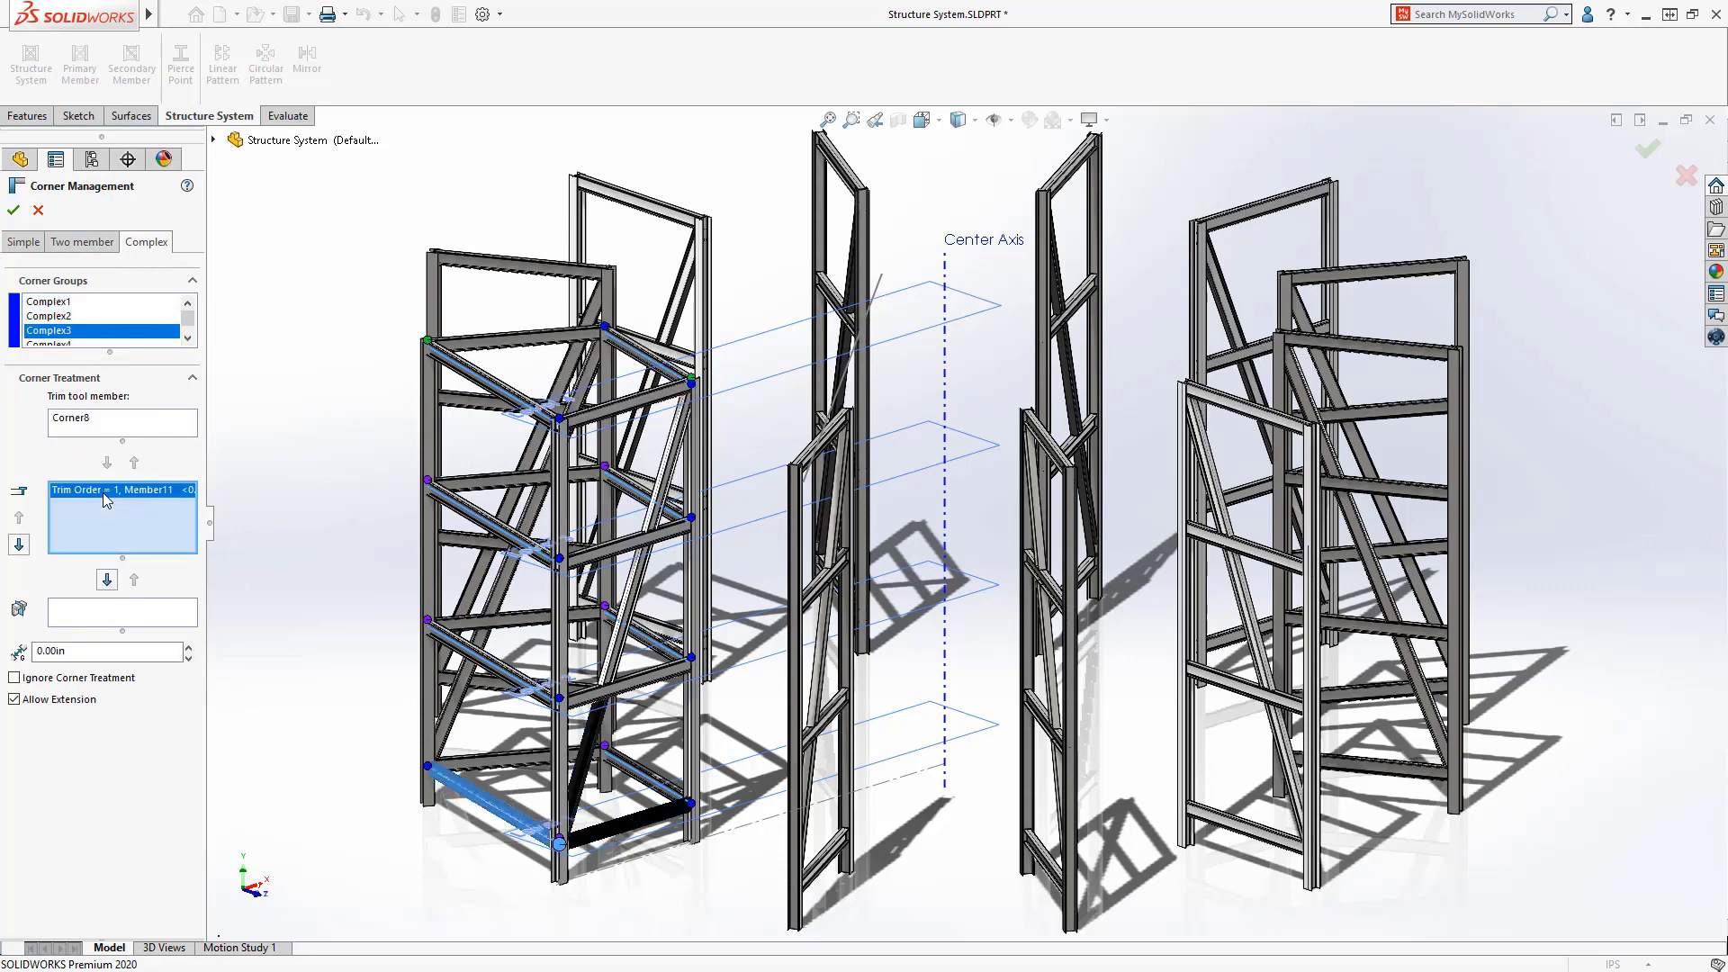
pyautogui.click(14, 211)
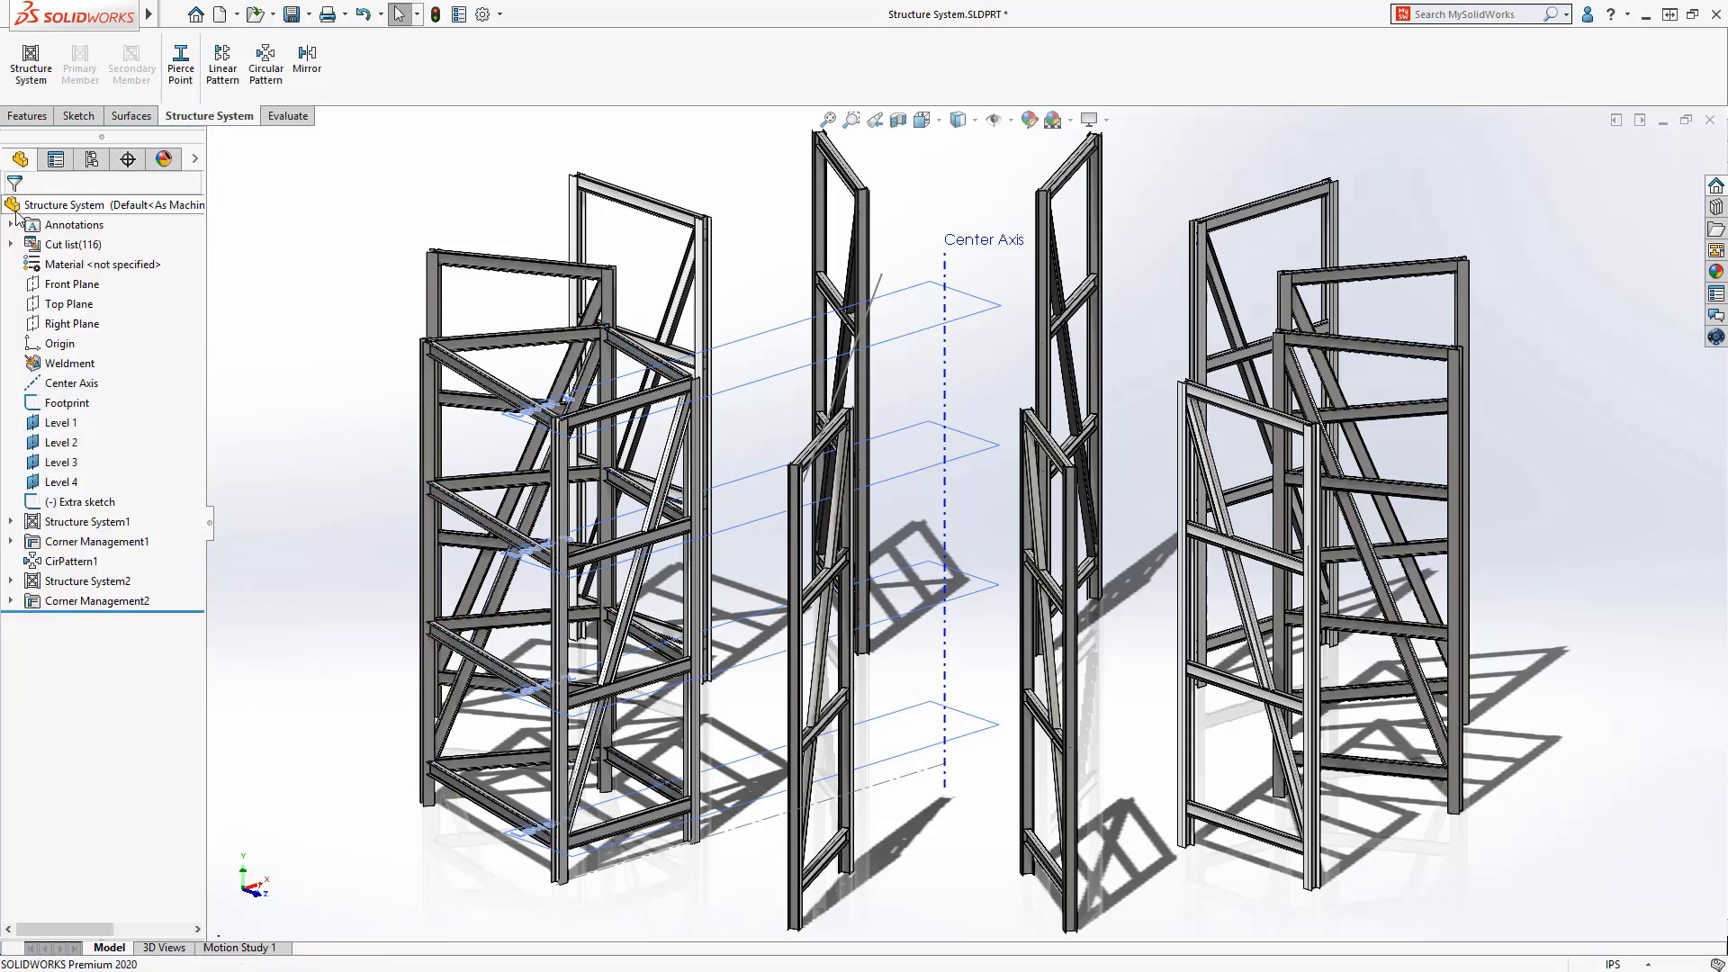
# Create CirPattern2: 12 copies of the Structure System2 connector bodies through 360° about Center Axis.
pyautogui.click(71, 383)
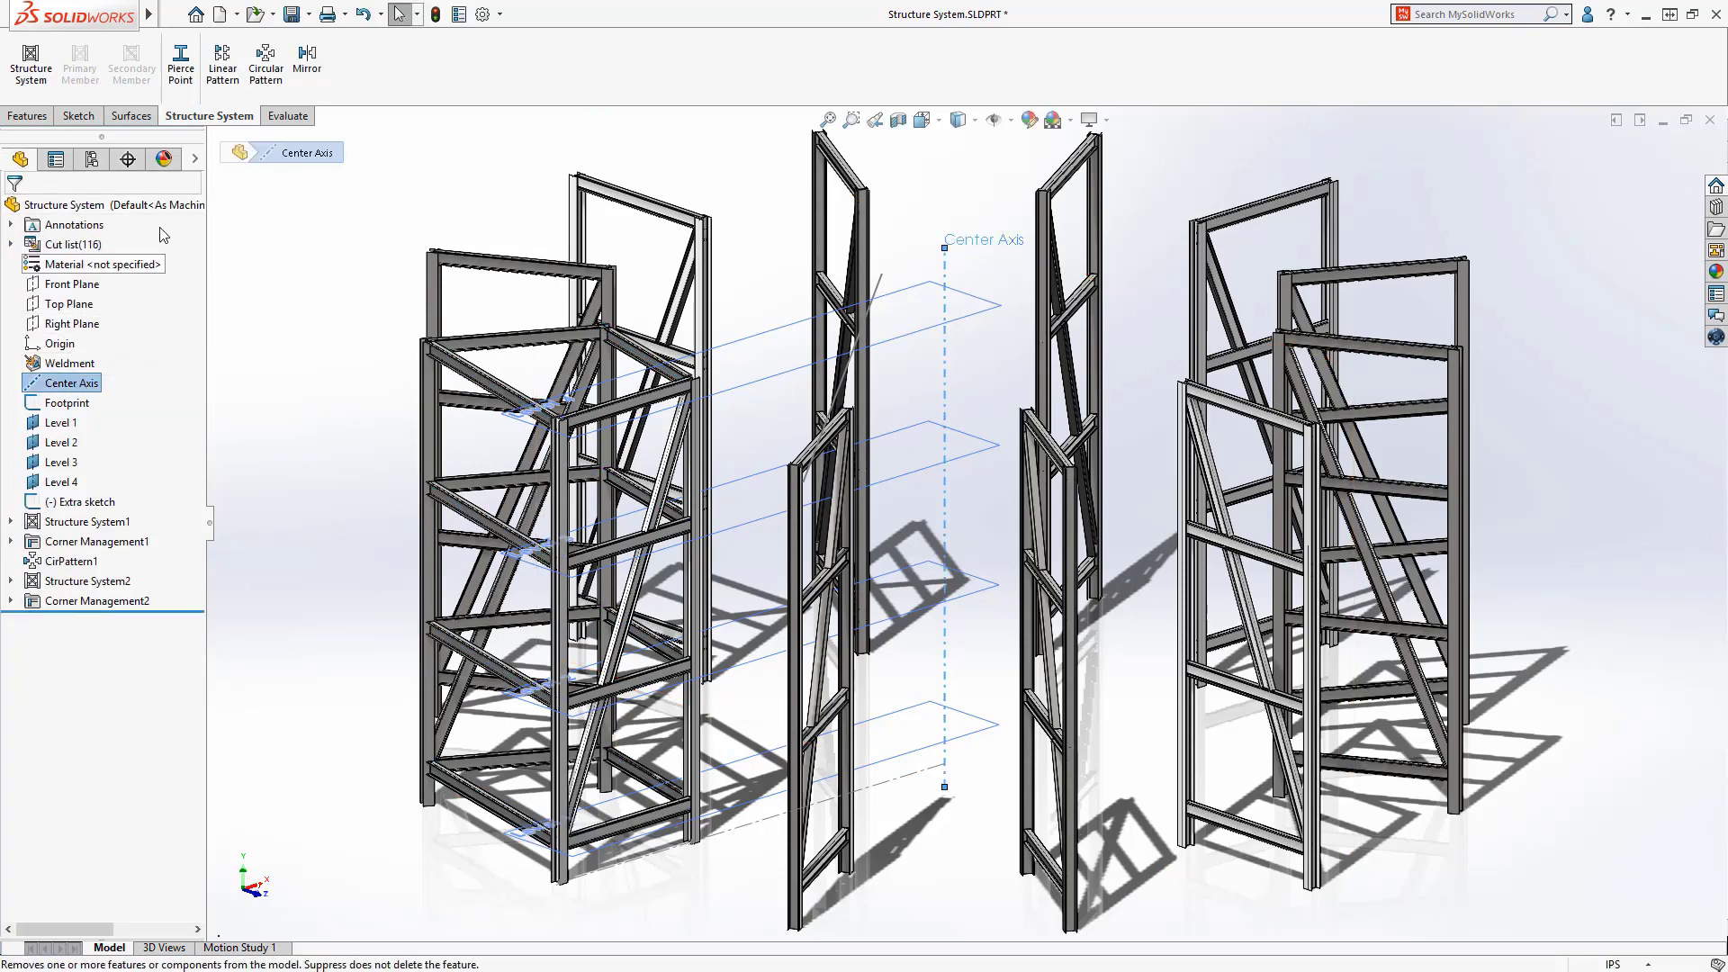
pyautogui.click(269, 68)
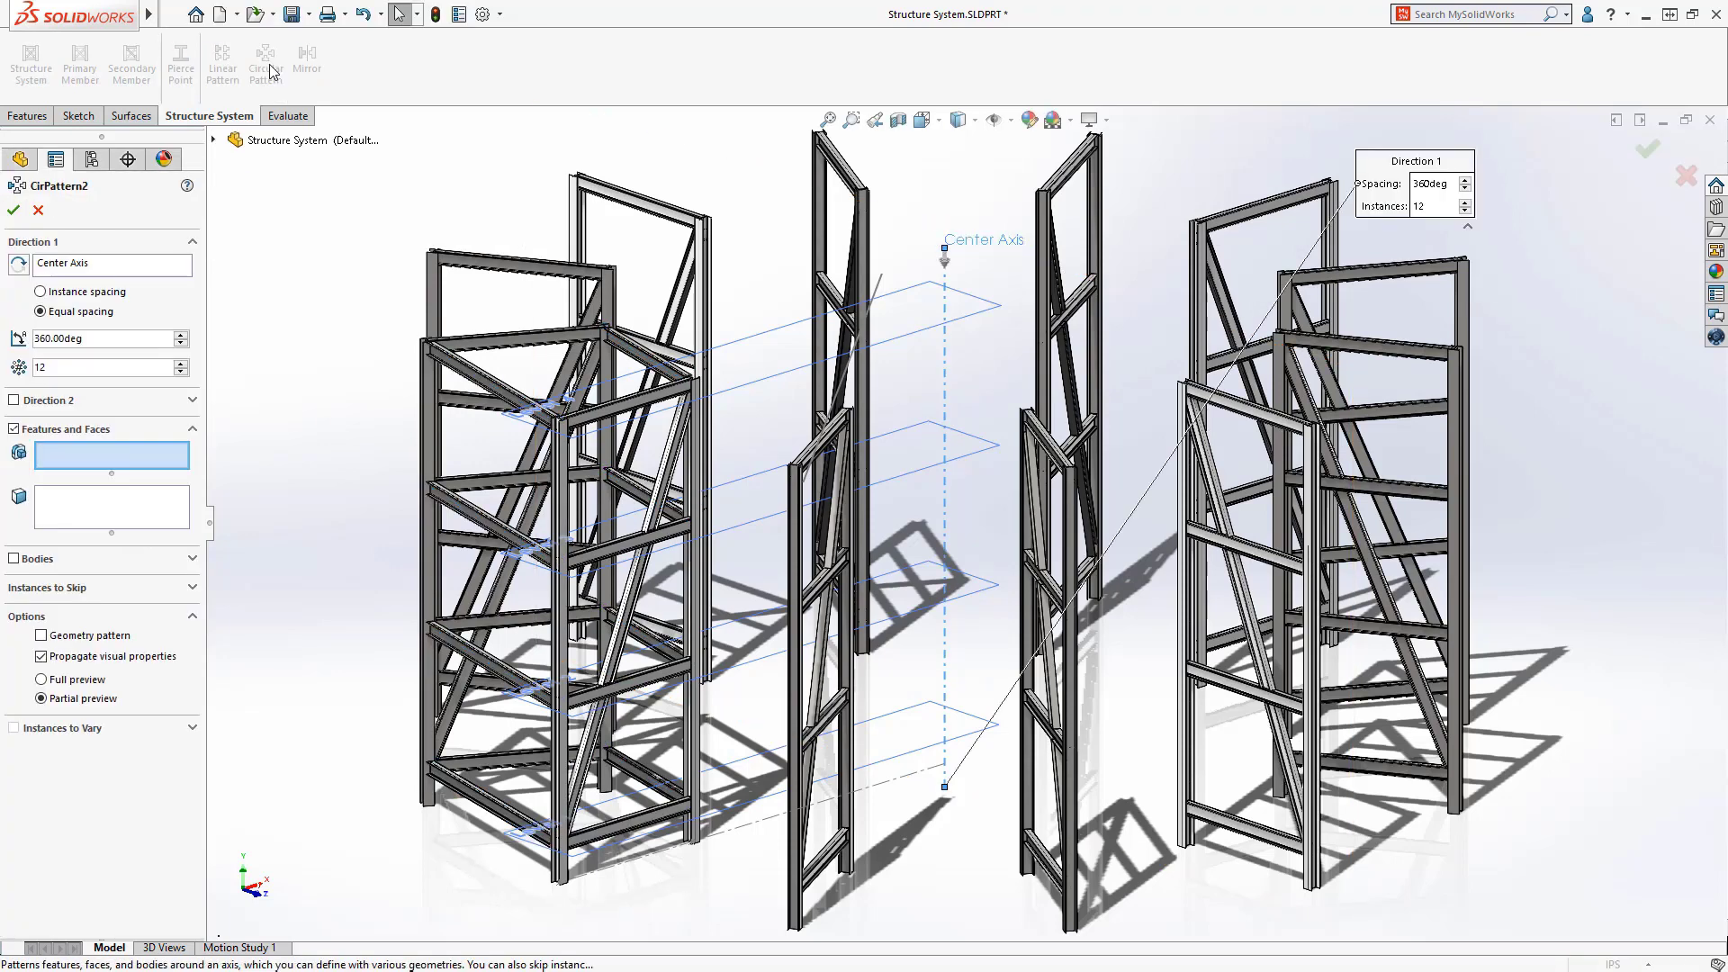
pyautogui.click(14, 559)
pyautogui.click(72, 540)
pyautogui.click(431, 641)
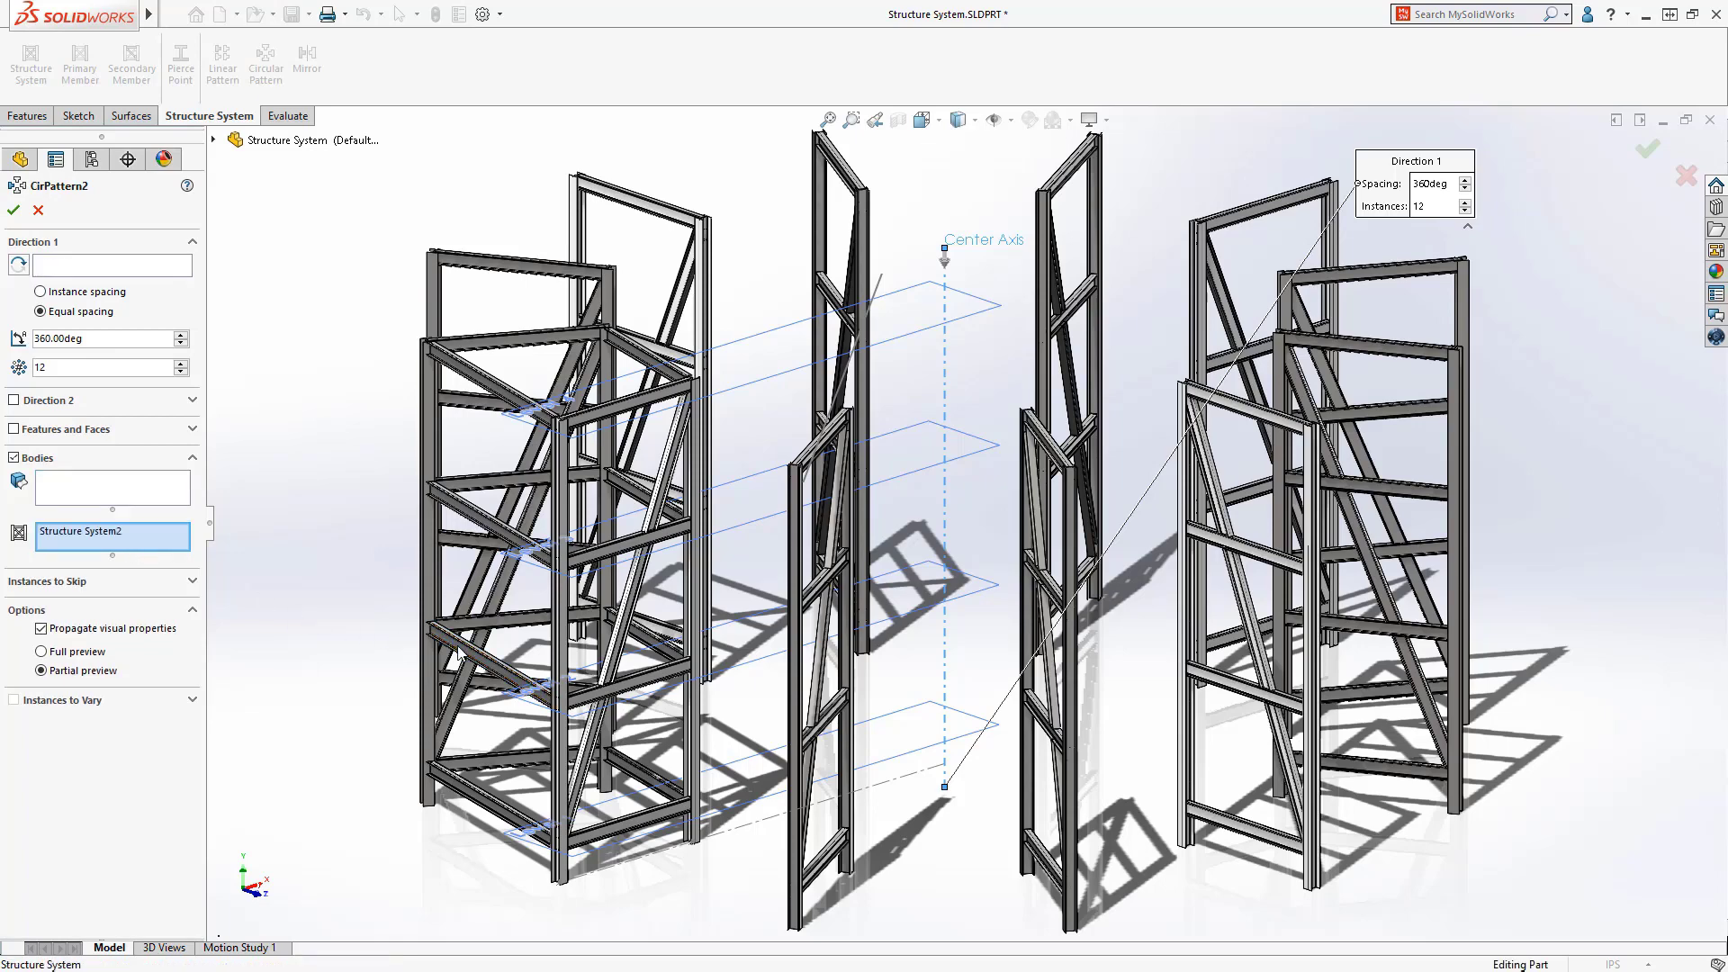
pyautogui.press('Return')
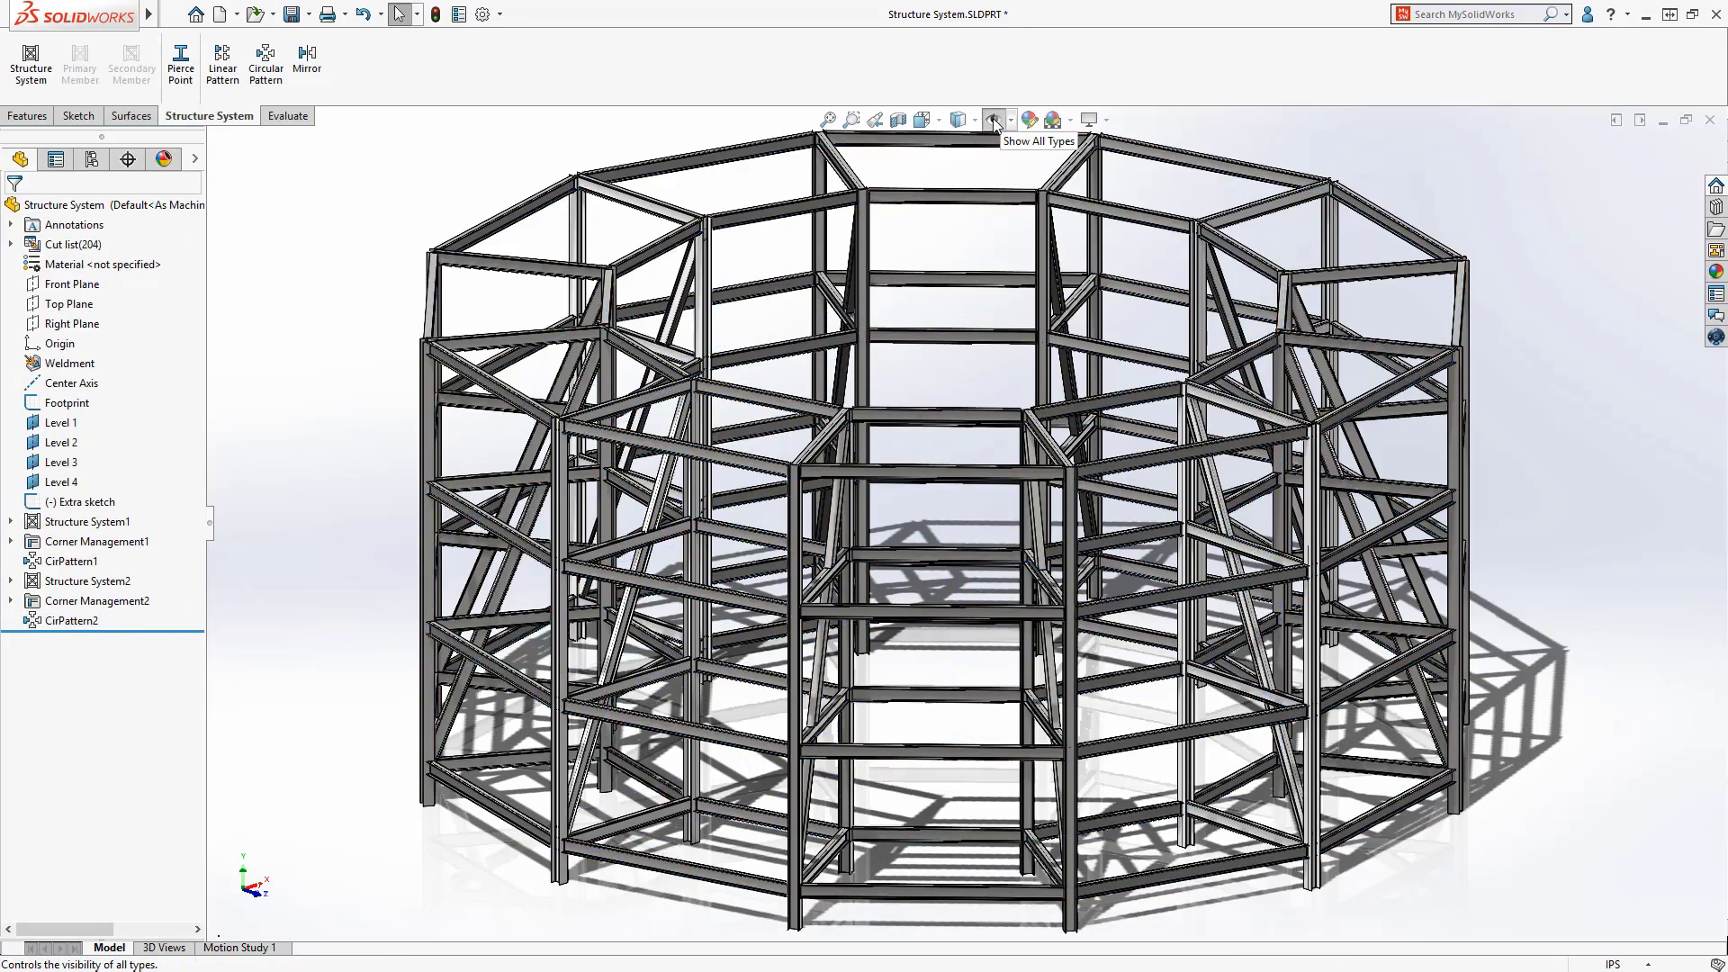